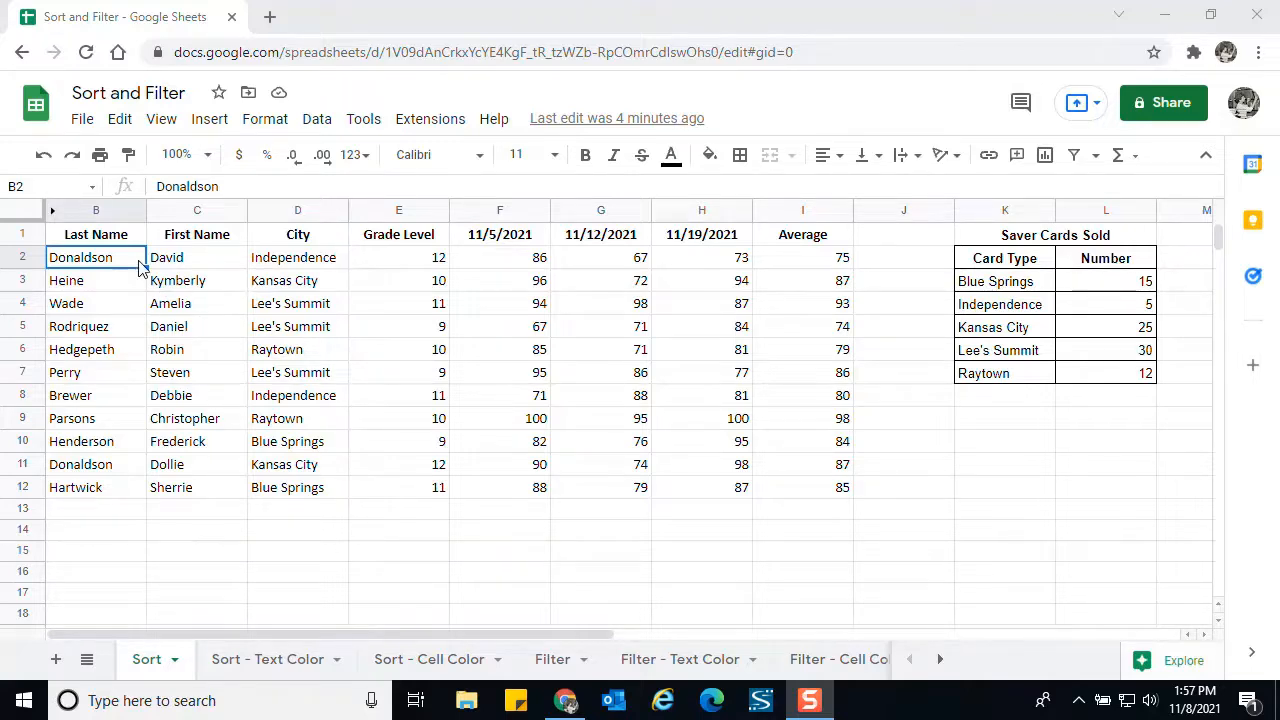
Step: Freeze the first row of the sheet so the column headers stay in place
{"action": "left_click", "coordinate": [168, 124]}
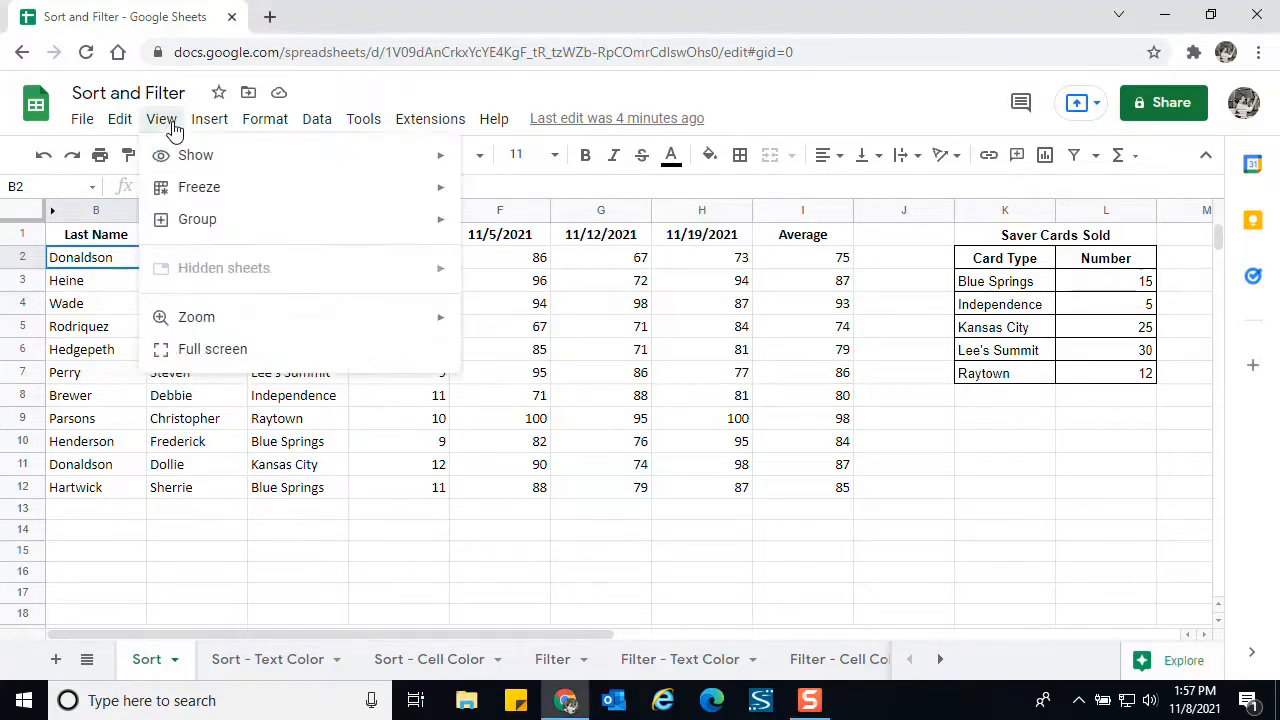
{"action": "mouse_move", "coordinate": [198, 192]}
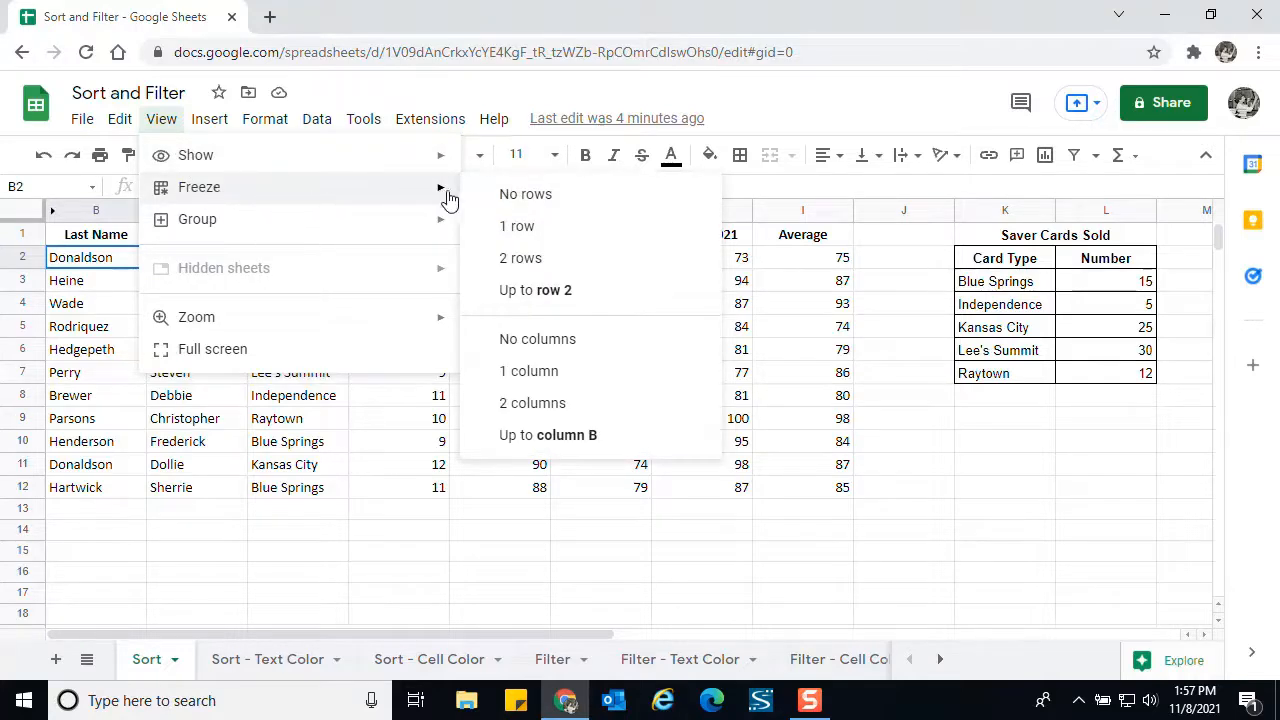
{"action": "left_click", "coordinate": [523, 229]}
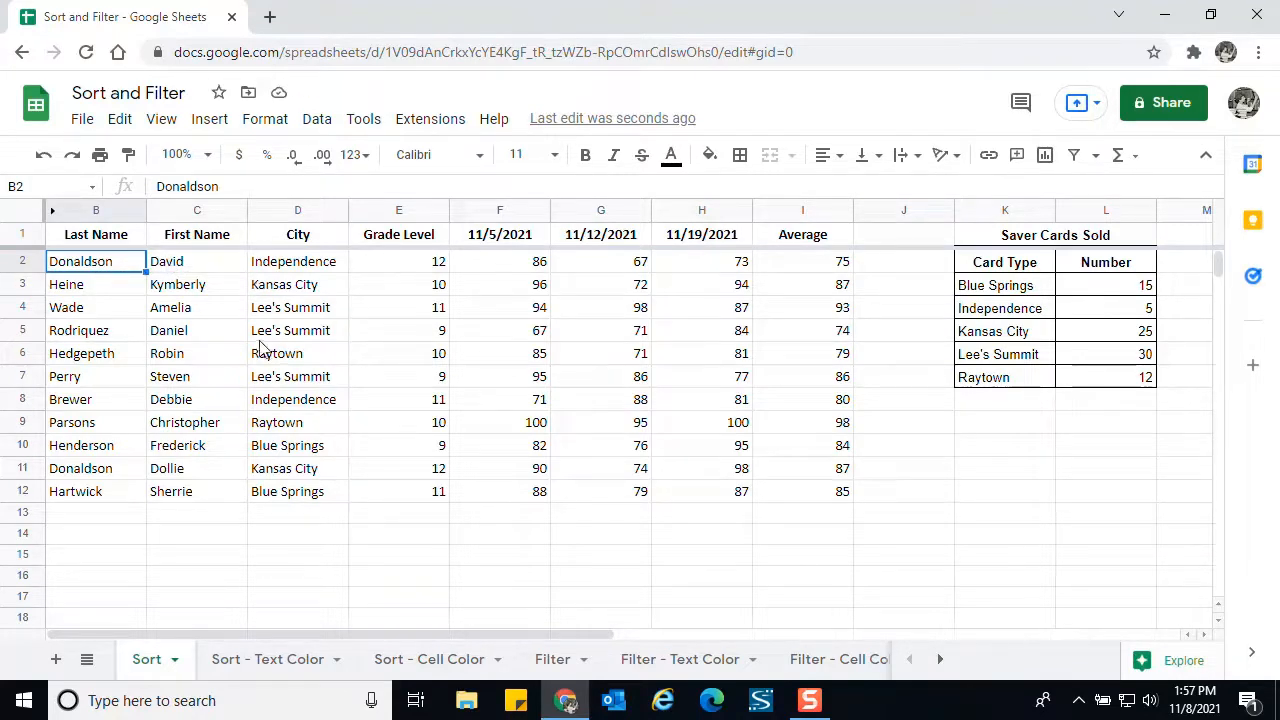
Step: Scroll down through the student rows to check how the frozen header row behaves
{"action": "left_click", "coordinate": [1220, 624]}
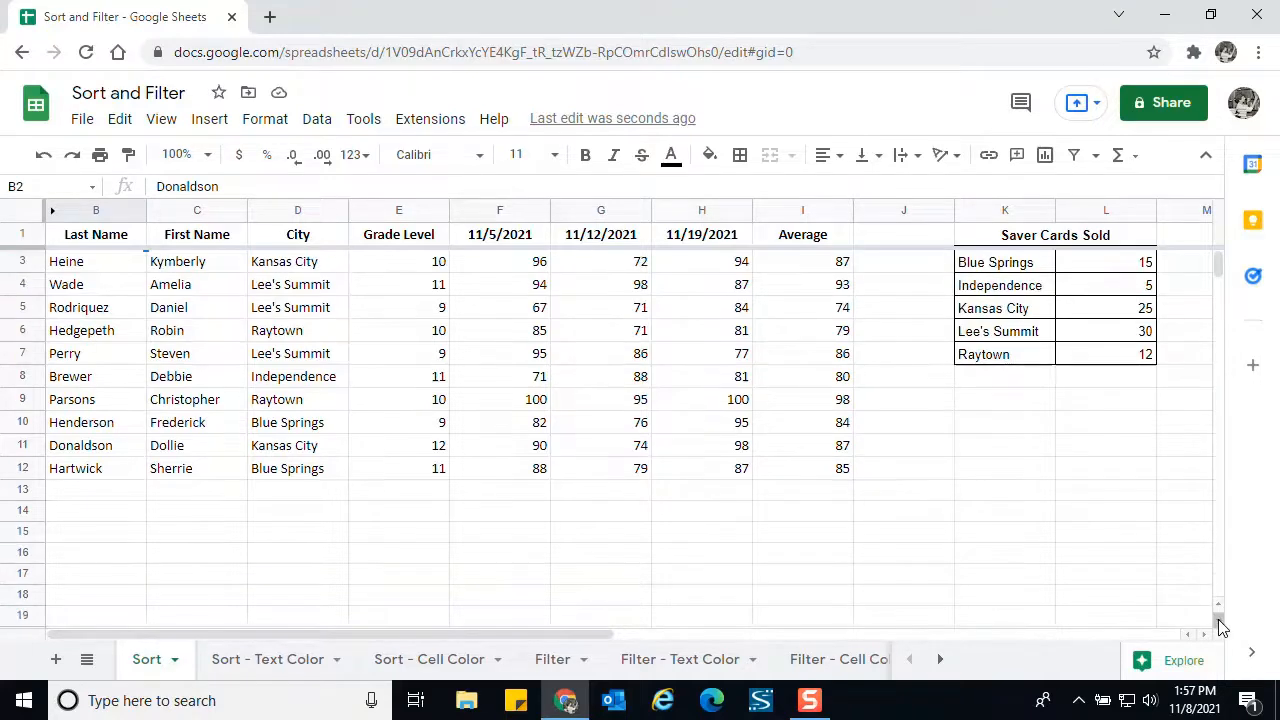
{"action": "left_click", "coordinate": [1220, 624]}
{"action": "left_click", "coordinate": [1220, 624]}
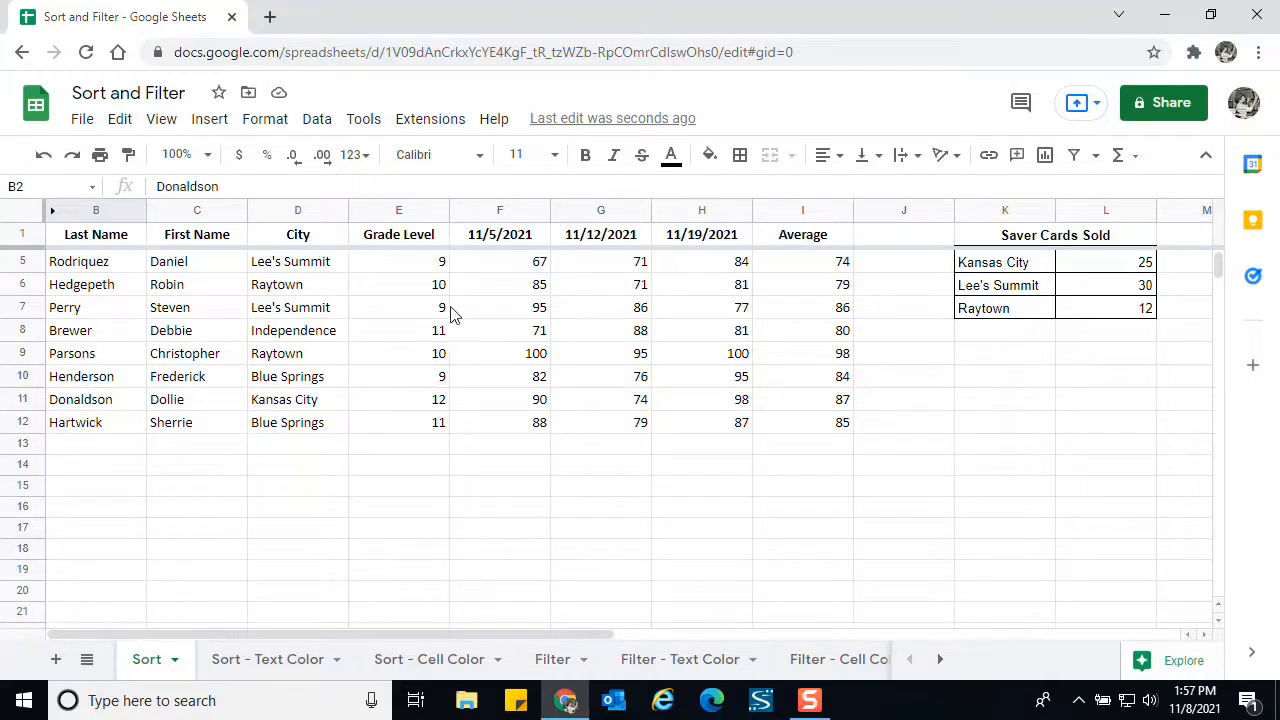
{"action": "left_click", "coordinate": [1220, 628]}
{"action": "left_click", "coordinate": [1220, 628]}
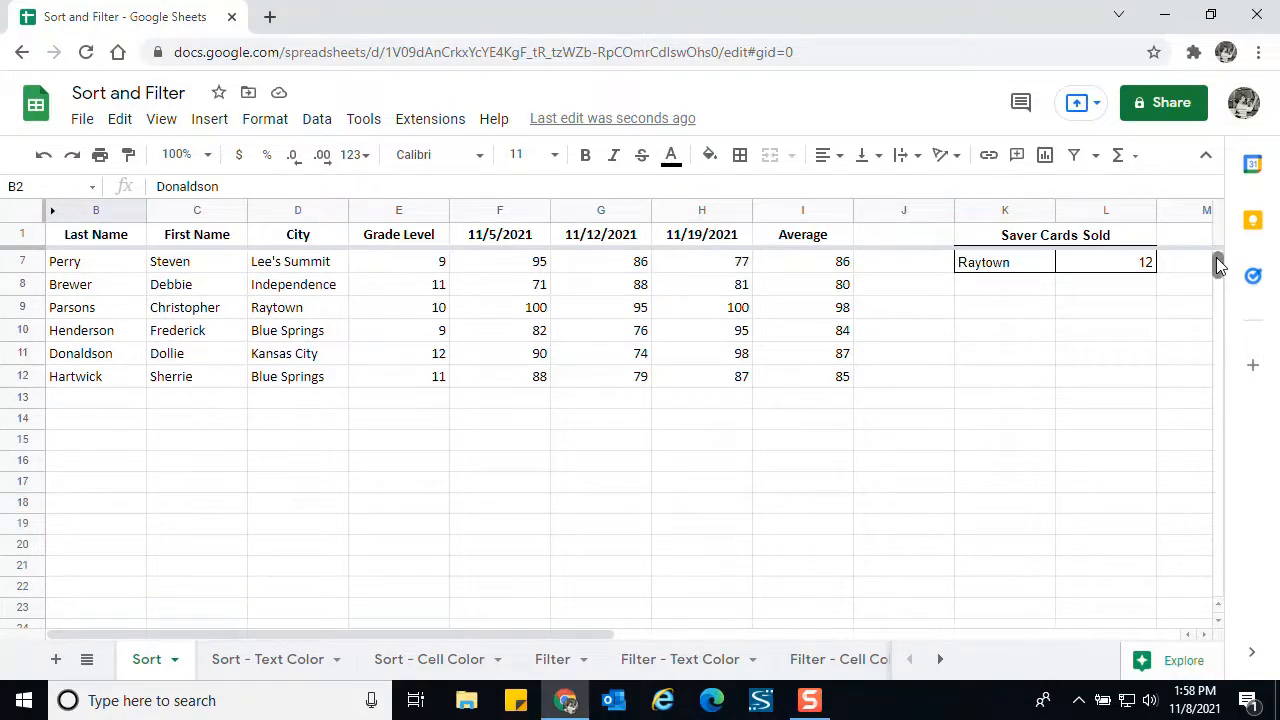
{"action": "left_click", "coordinate": [1219, 617]}
{"action": "left_click", "coordinate": [1219, 617]}
{"action": "left_click", "coordinate": [1219, 617]}
{"action": "left_click", "coordinate": [1219, 617]}
{"action": "left_click", "coordinate": [1219, 617]}
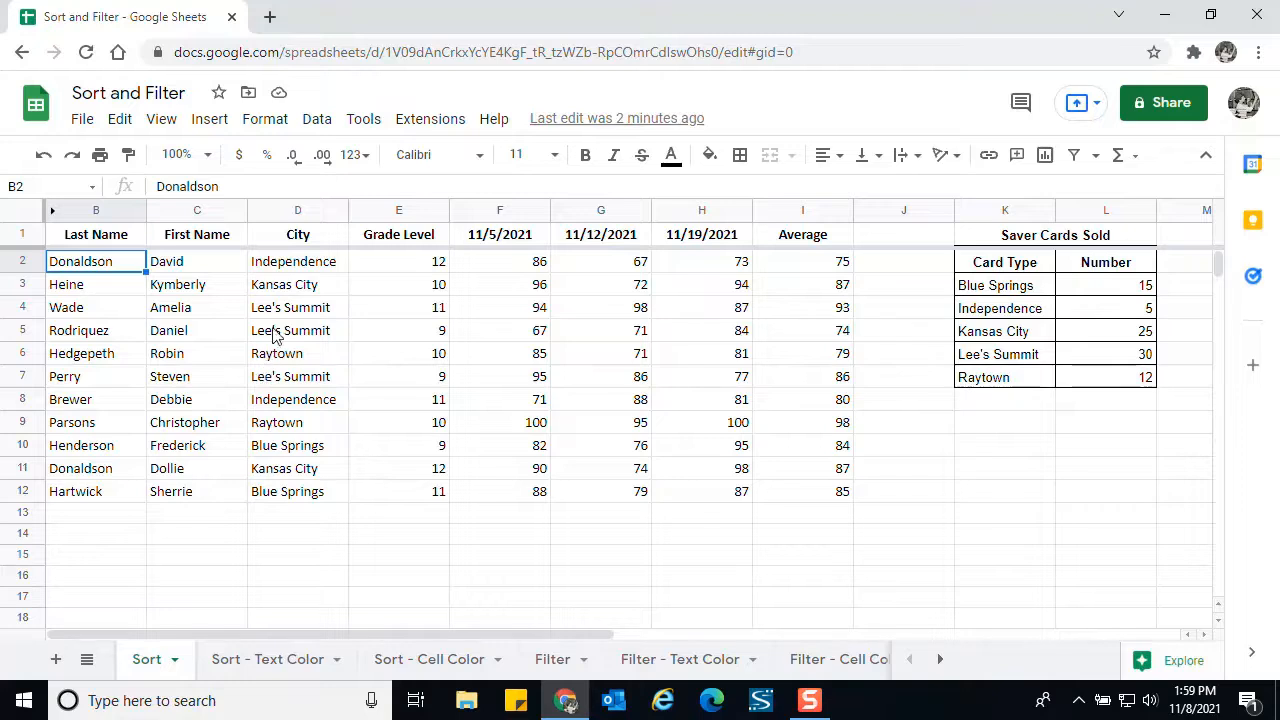
Step: Try sorting the entire sheet by the City column (column D, A to Z), and undo that sort
{"action": "left_click", "coordinate": [299, 287]}
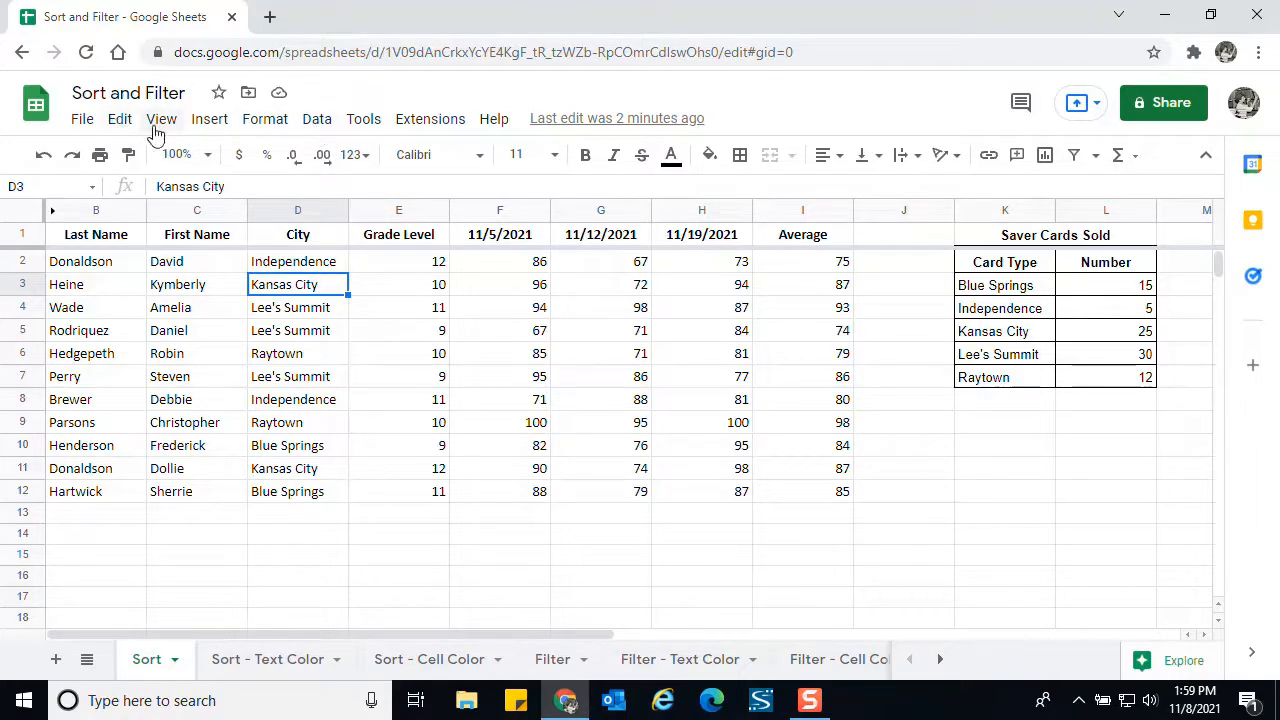
{"action": "left_click", "coordinate": [318, 120]}
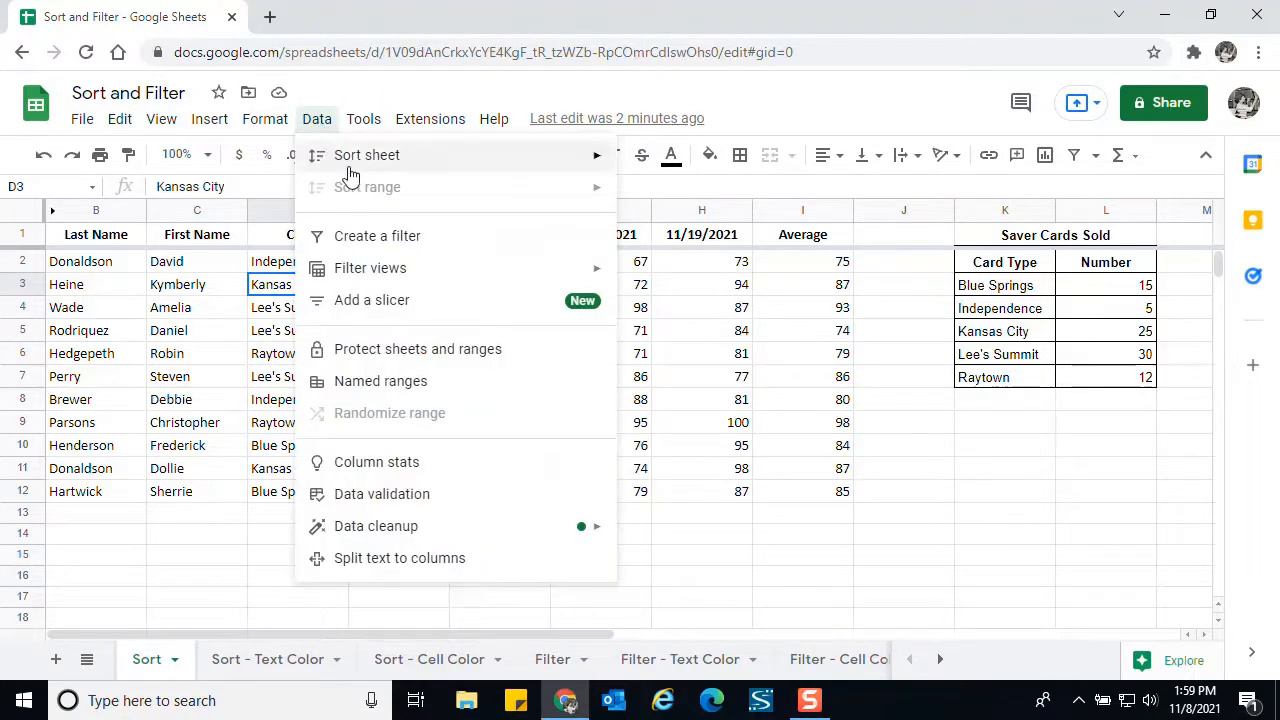
{"action": "mouse_move", "coordinate": [392, 168]}
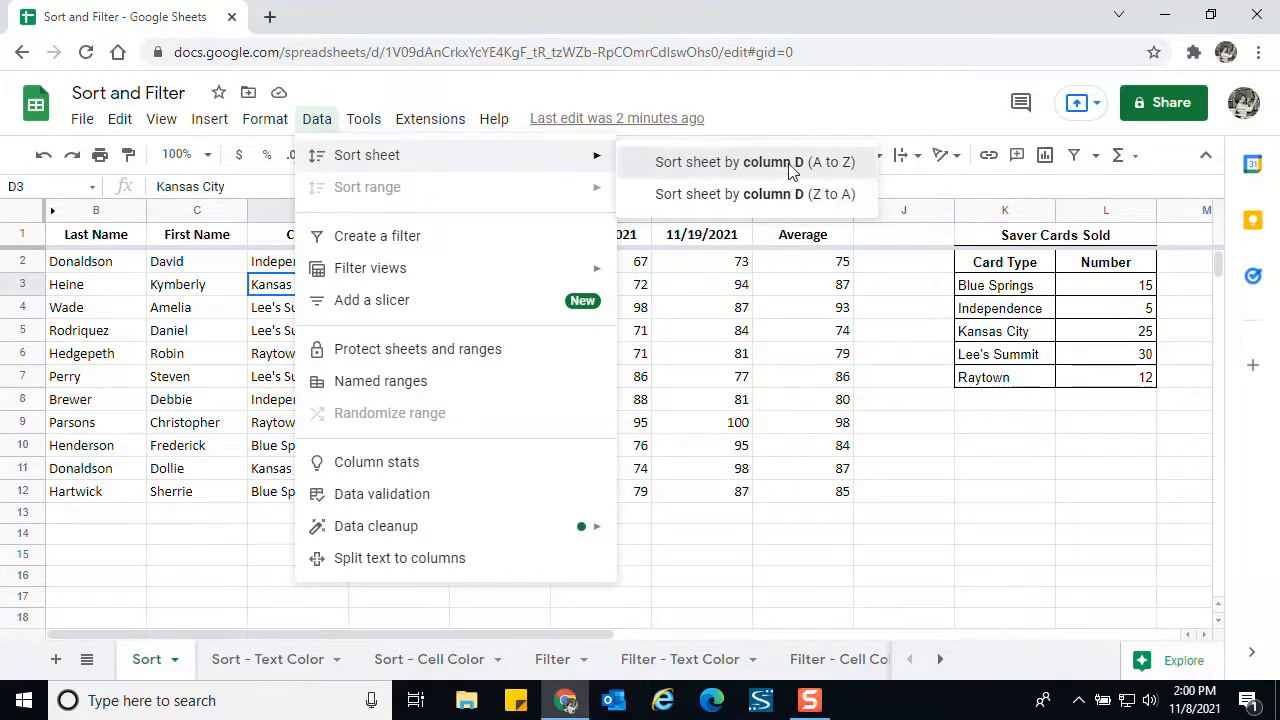
{"action": "left_click", "coordinate": [790, 170]}
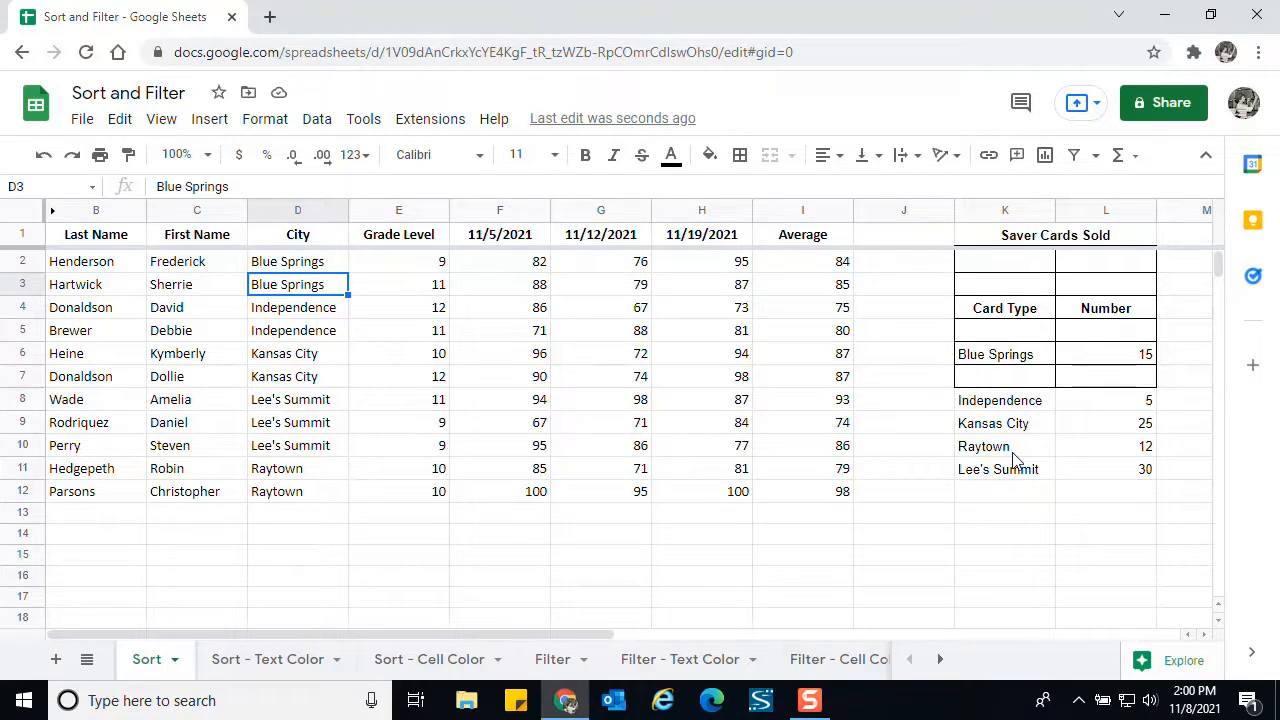
{"action": "left_click", "coordinate": [45, 157]}
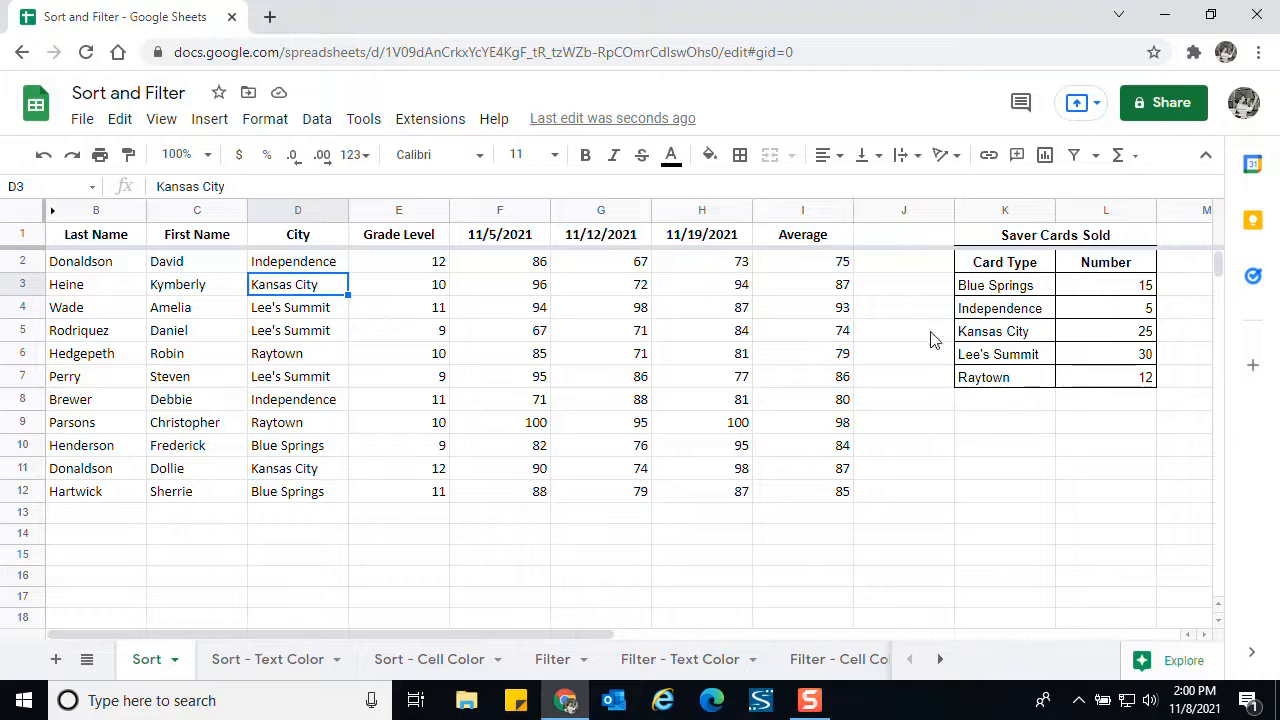
Step: Sort only the Saver Cards Sold range K2:L7 by Number in ascending order (A → Z), marking the data as having a header row
{"action": "left_click", "coordinate": [1050, 262]}
{"action": "left_click_drag", "start_coordinate": [1052, 262], "coordinate": [1092, 378]}
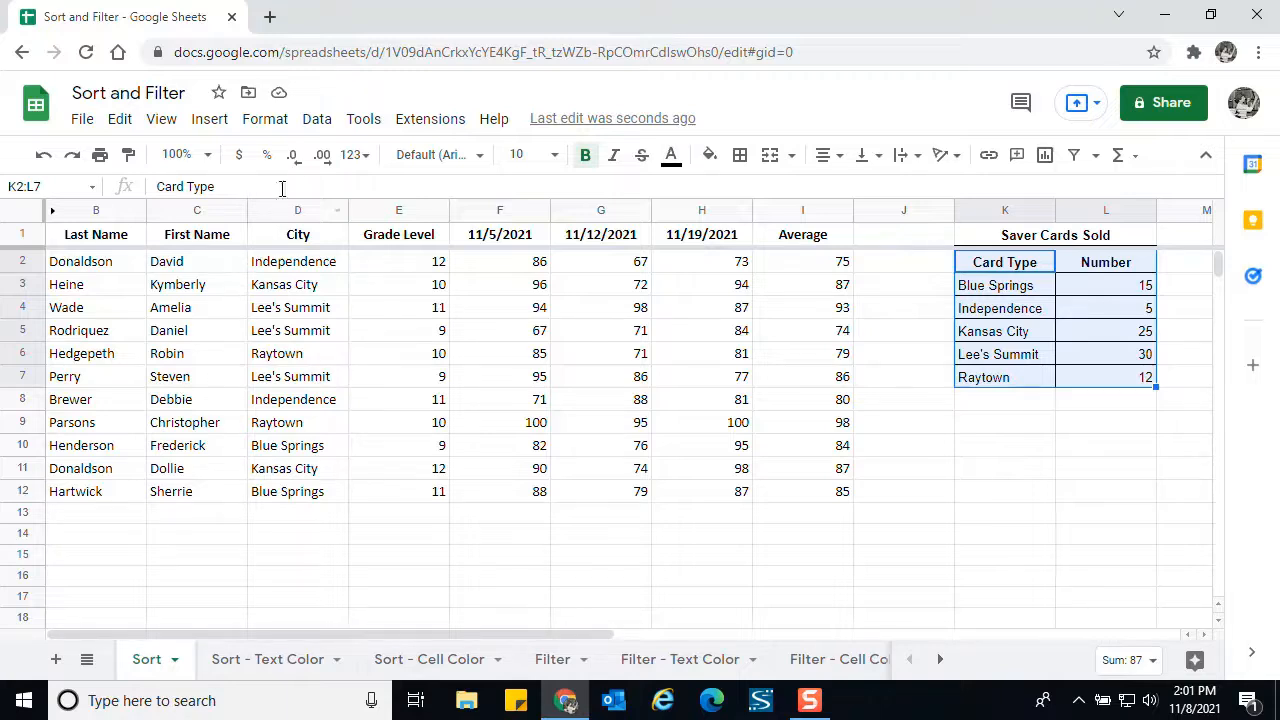
{"action": "left_click", "coordinate": [317, 120]}
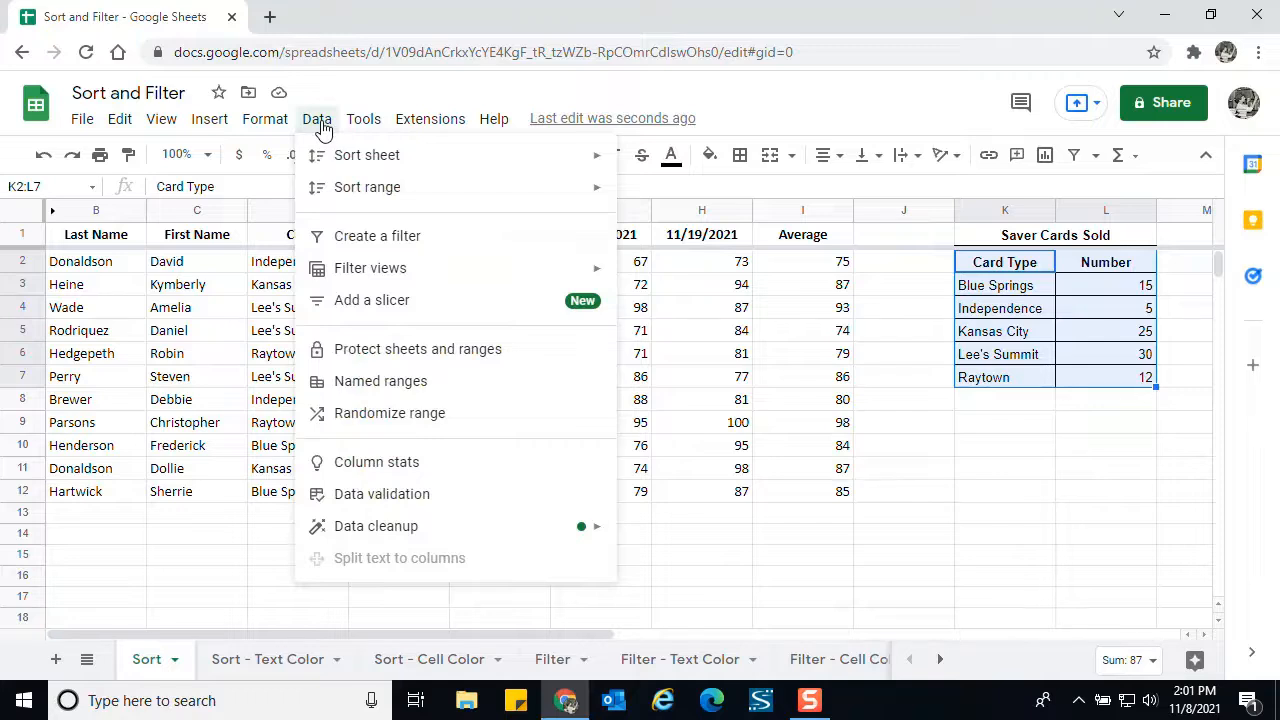
{"action": "mouse_move", "coordinate": [386, 162]}
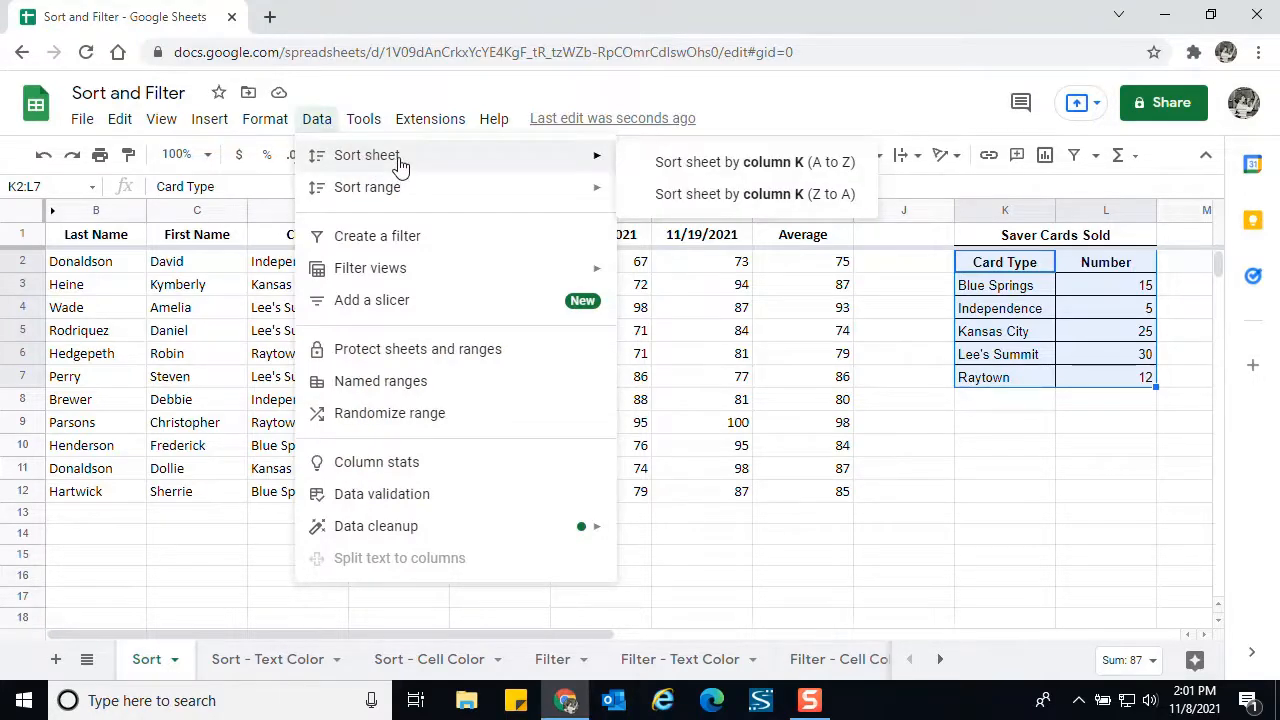
{"action": "mouse_move", "coordinate": [402, 195]}
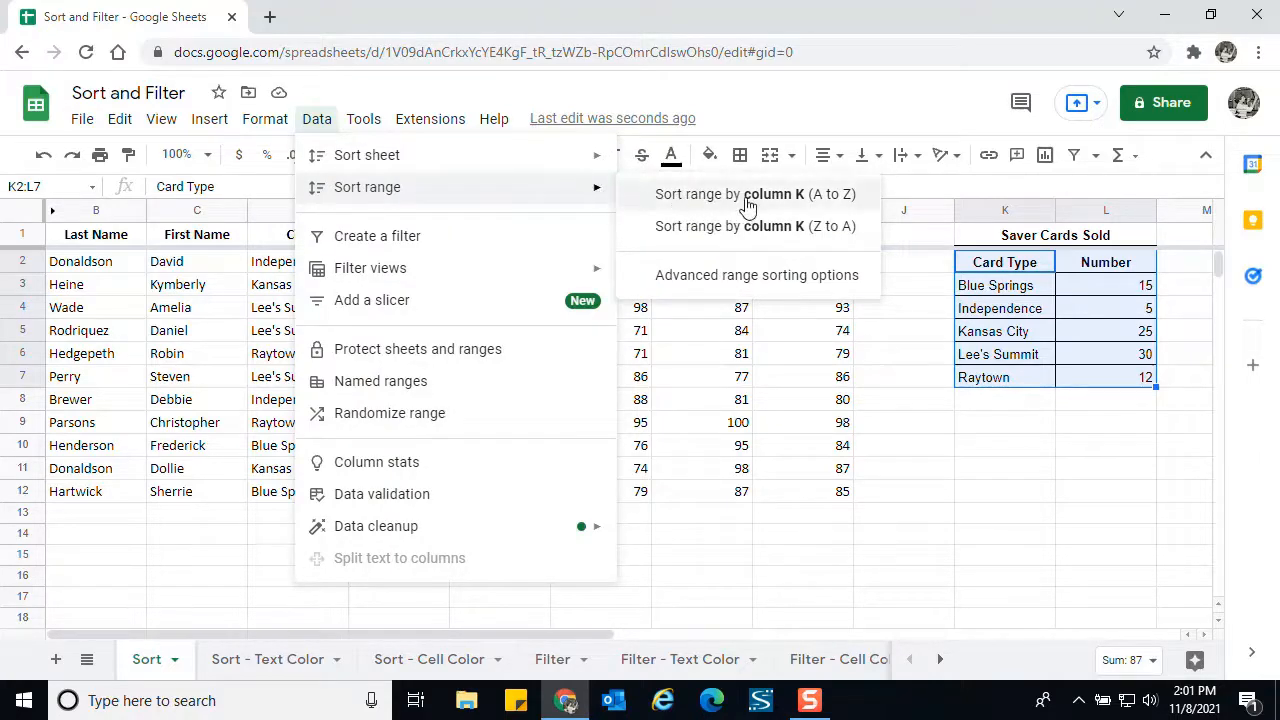
{"action": "left_click", "coordinate": [799, 284]}
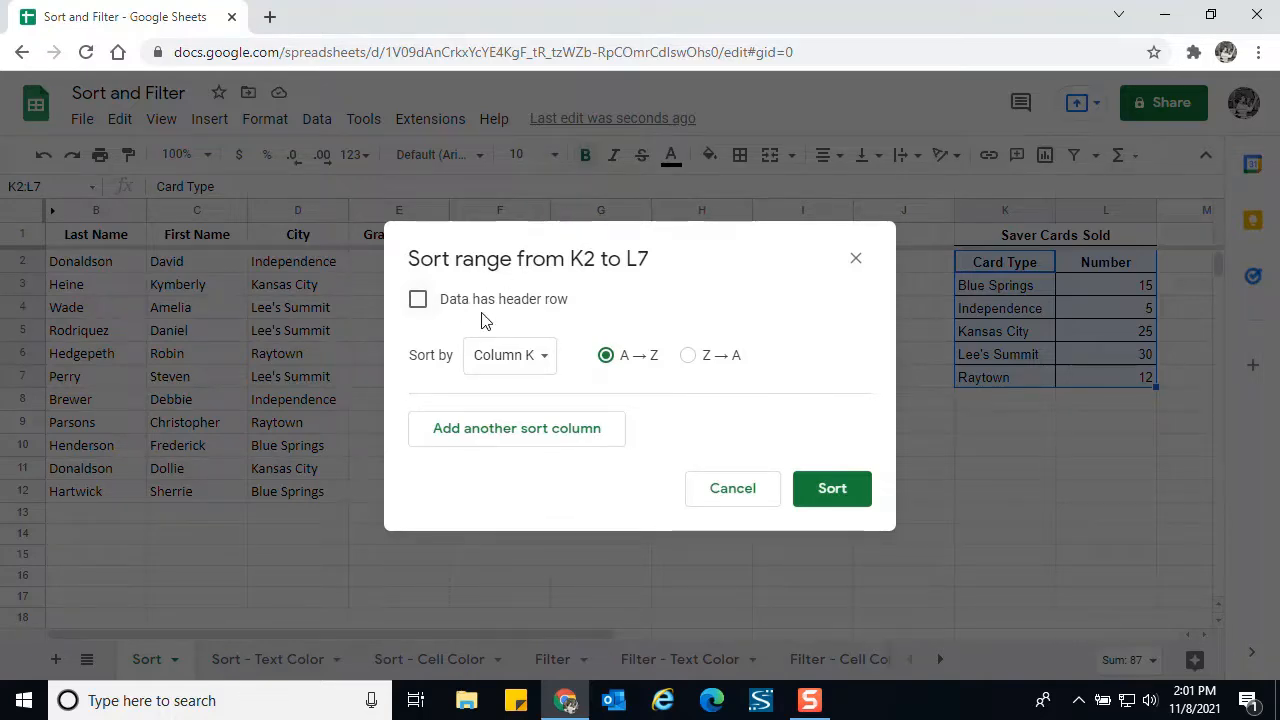
{"action": "left_click", "coordinate": [419, 302]}
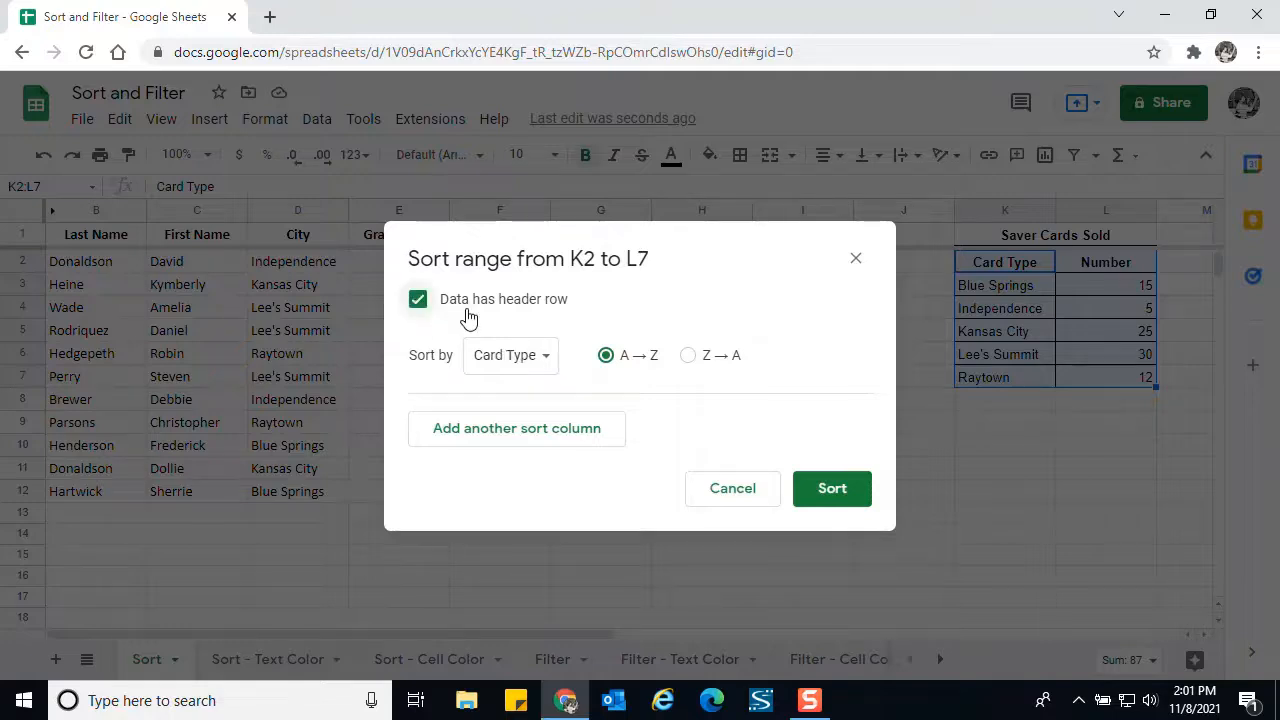
{"action": "left_click", "coordinate": [549, 365]}
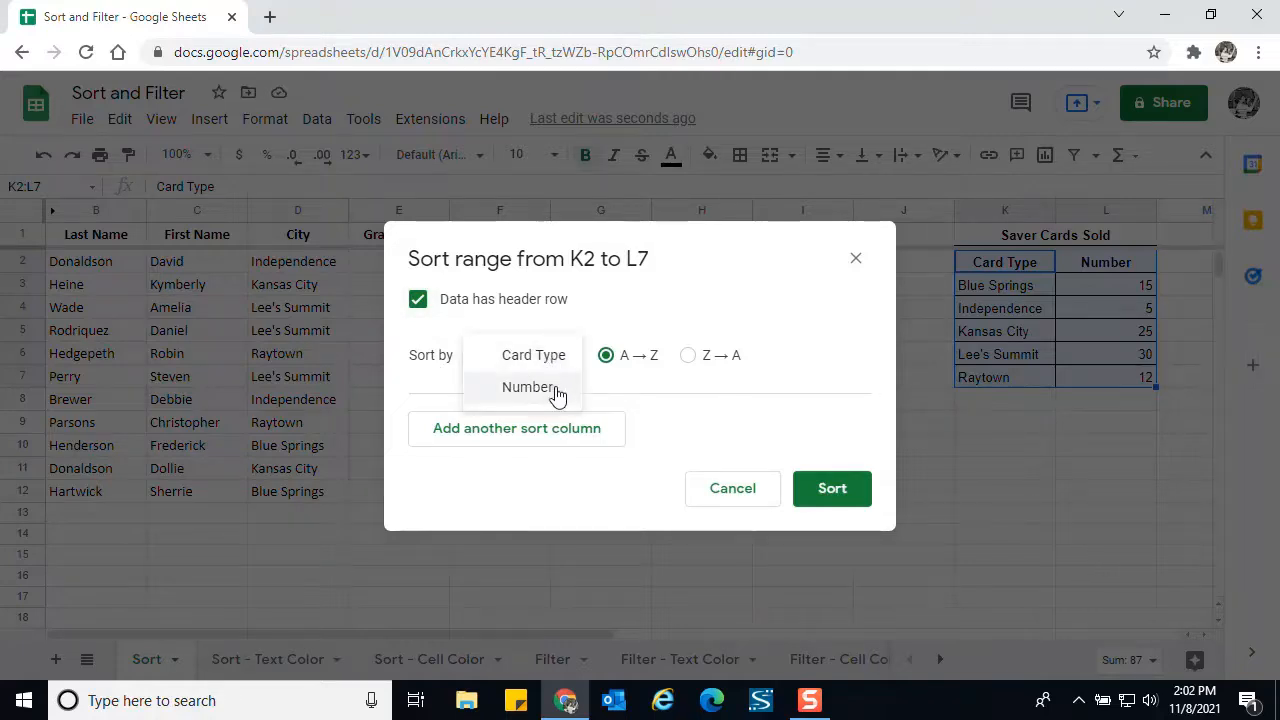
{"action": "left_click", "coordinate": [545, 392]}
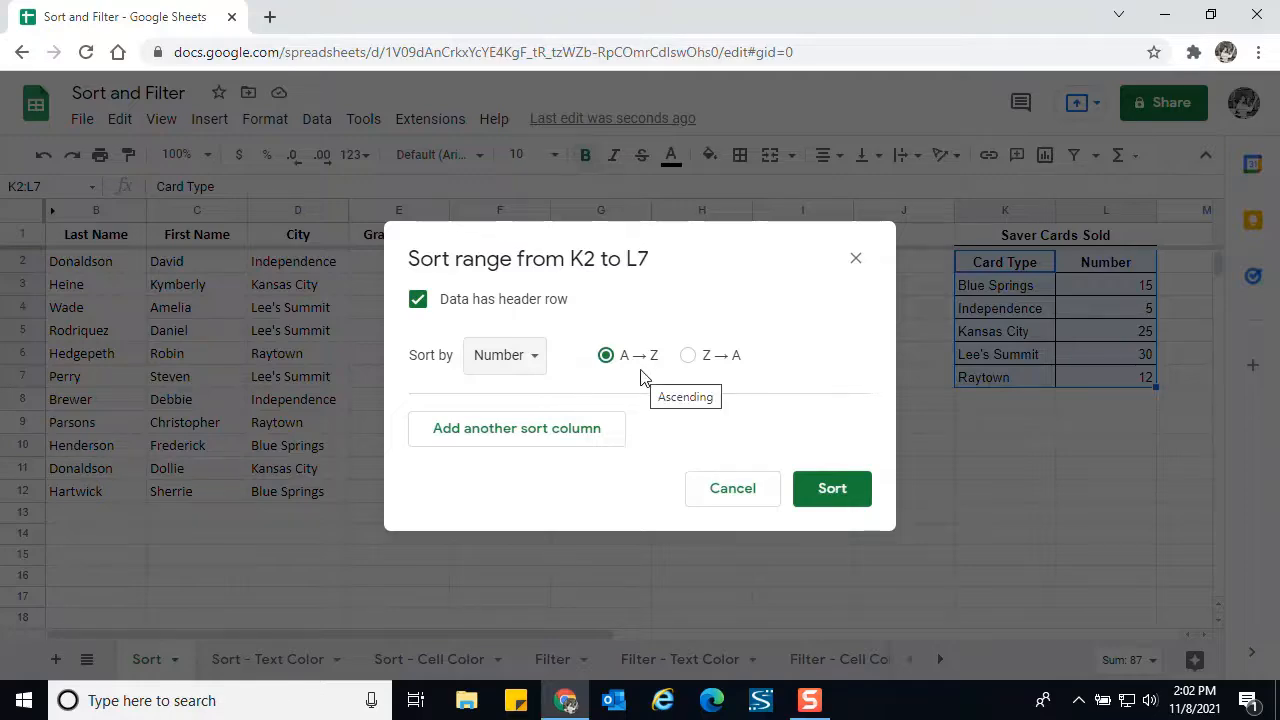
{"action": "left_click", "coordinate": [830, 490]}
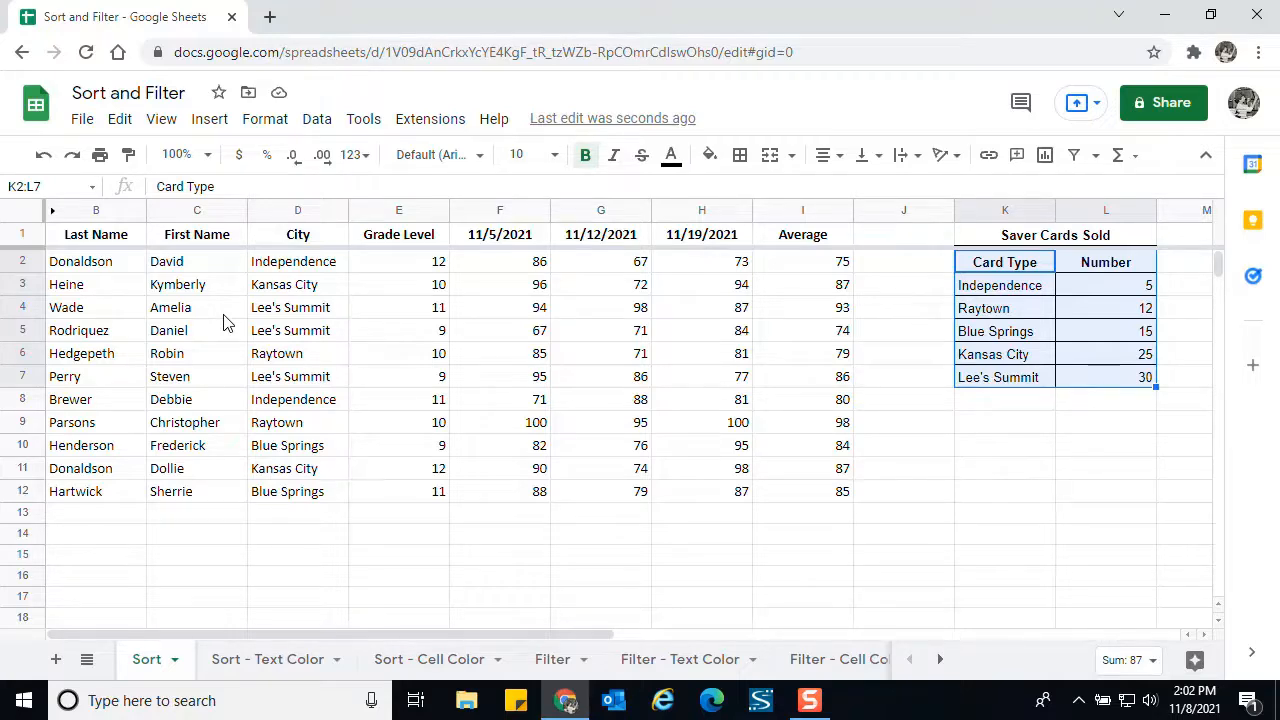
{"action": "left_click", "coordinate": [312, 122]}
{"action": "mouse_move", "coordinate": [340, 199]}
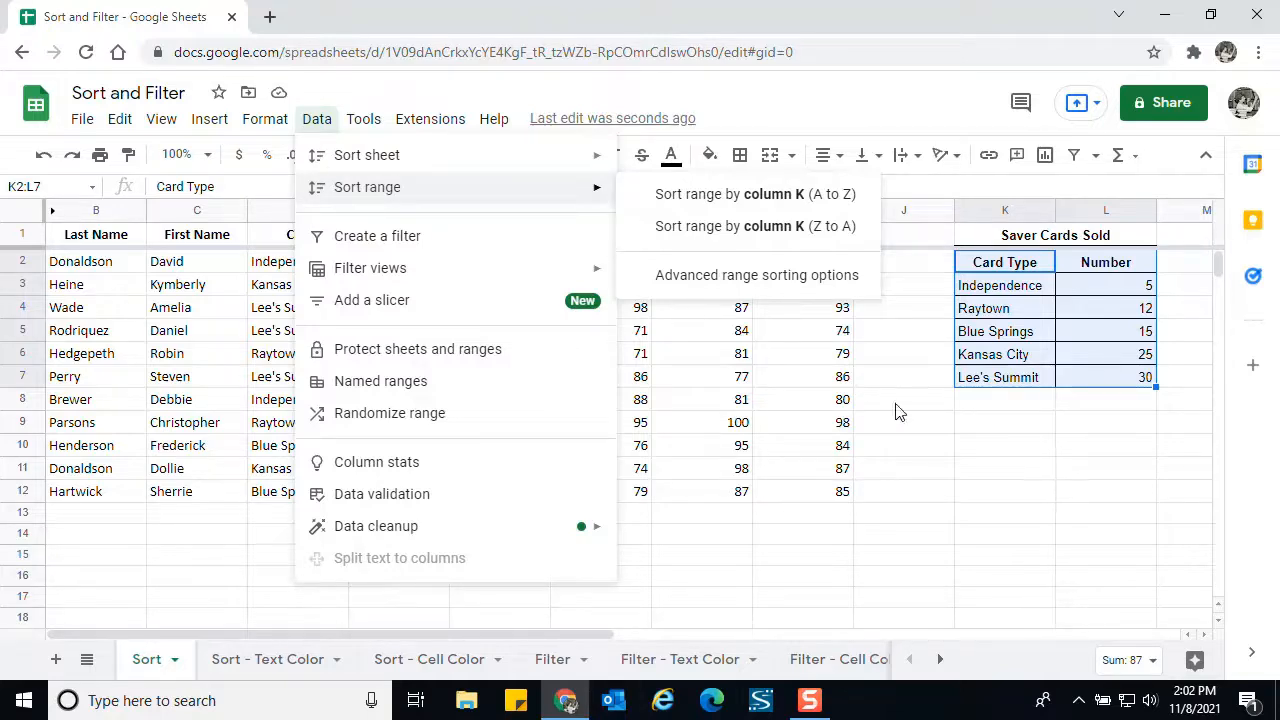
{"action": "left_click", "coordinate": [960, 450]}
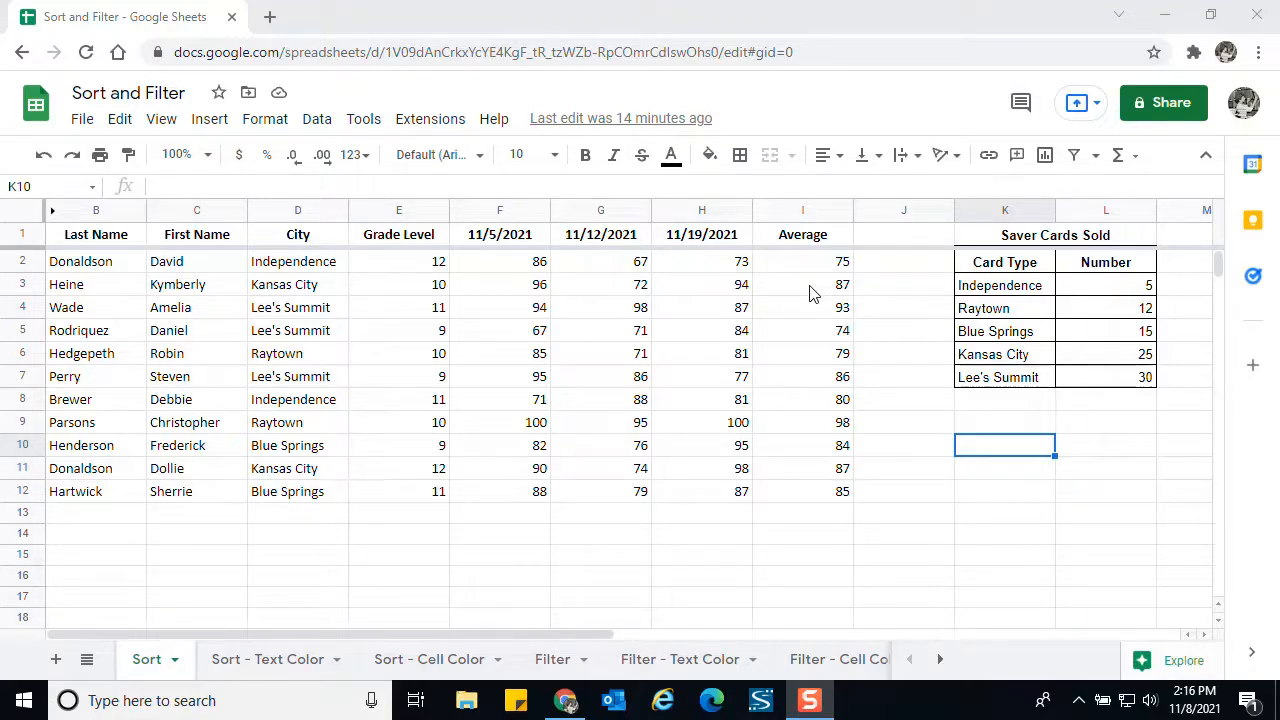
Step: Set up an advanced range sort for the student table B1:I12 with a header row, sorting by Grade Level in ascending order
{"action": "left_click", "coordinate": [408, 268]}
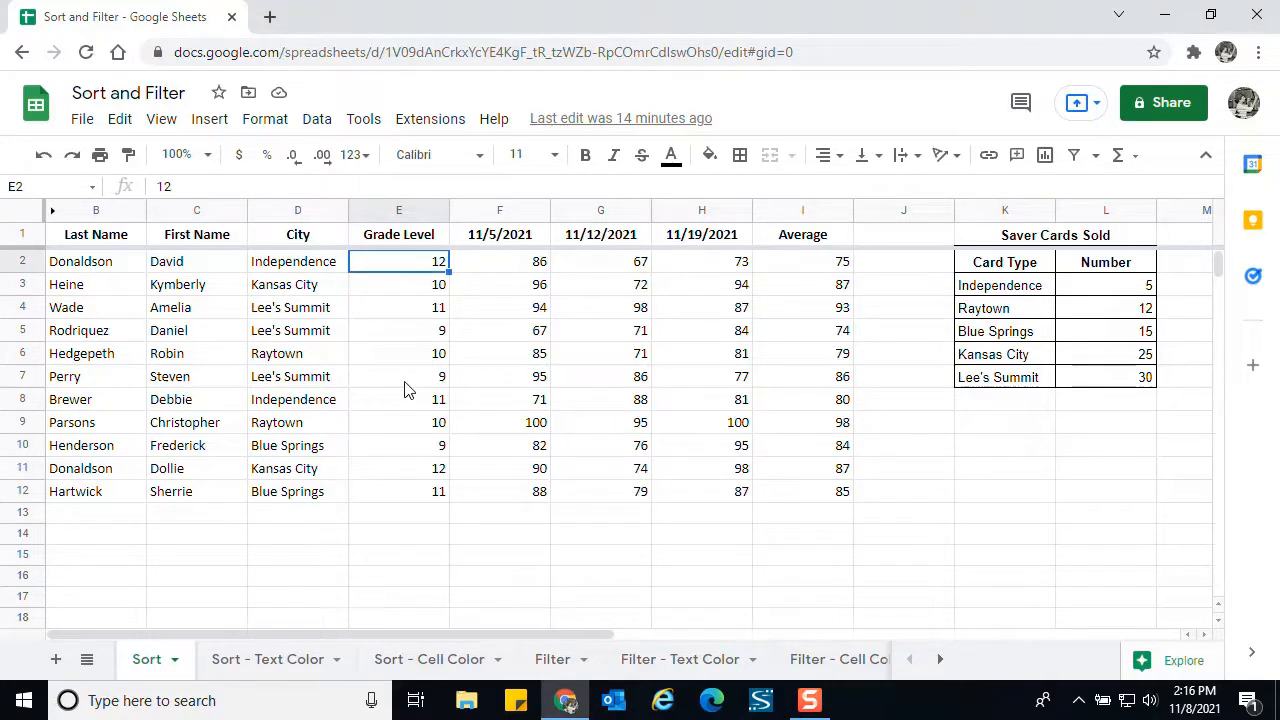
{"action": "left_click_drag", "start_coordinate": [110, 240], "coordinate": [800, 503]}
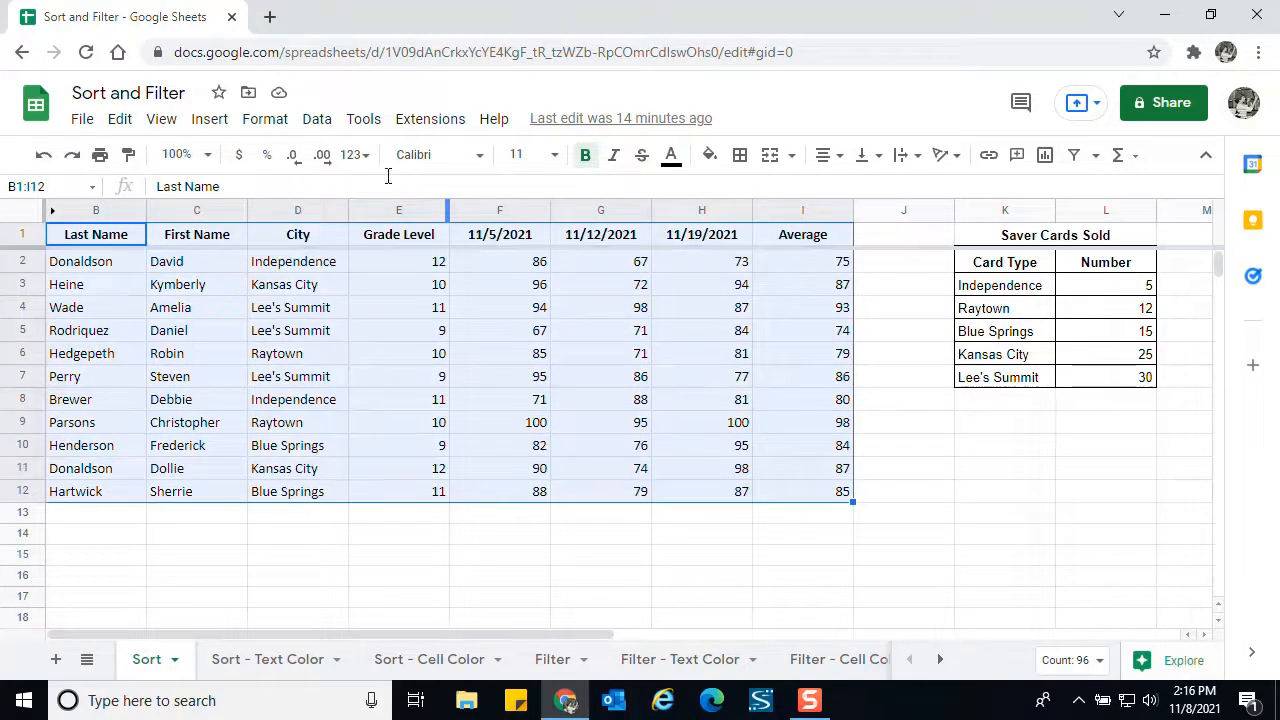
{"action": "left_click", "coordinate": [328, 124]}
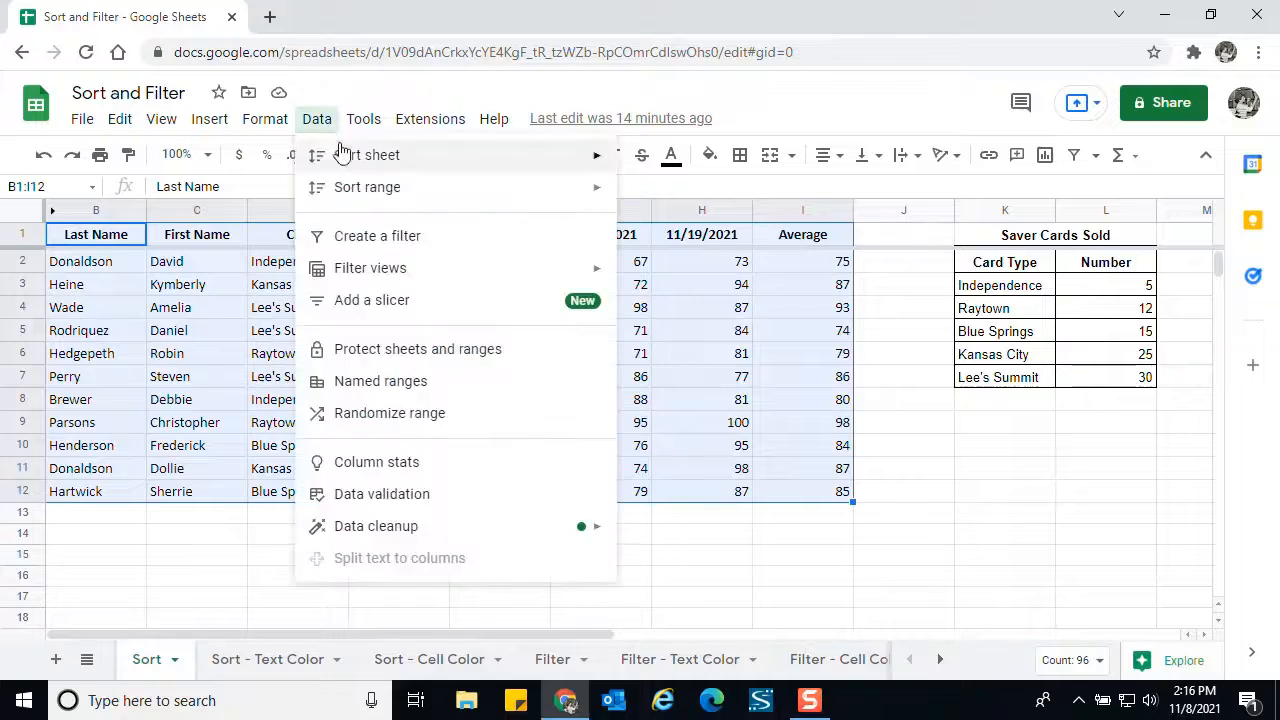
{"action": "mouse_move", "coordinate": [368, 200]}
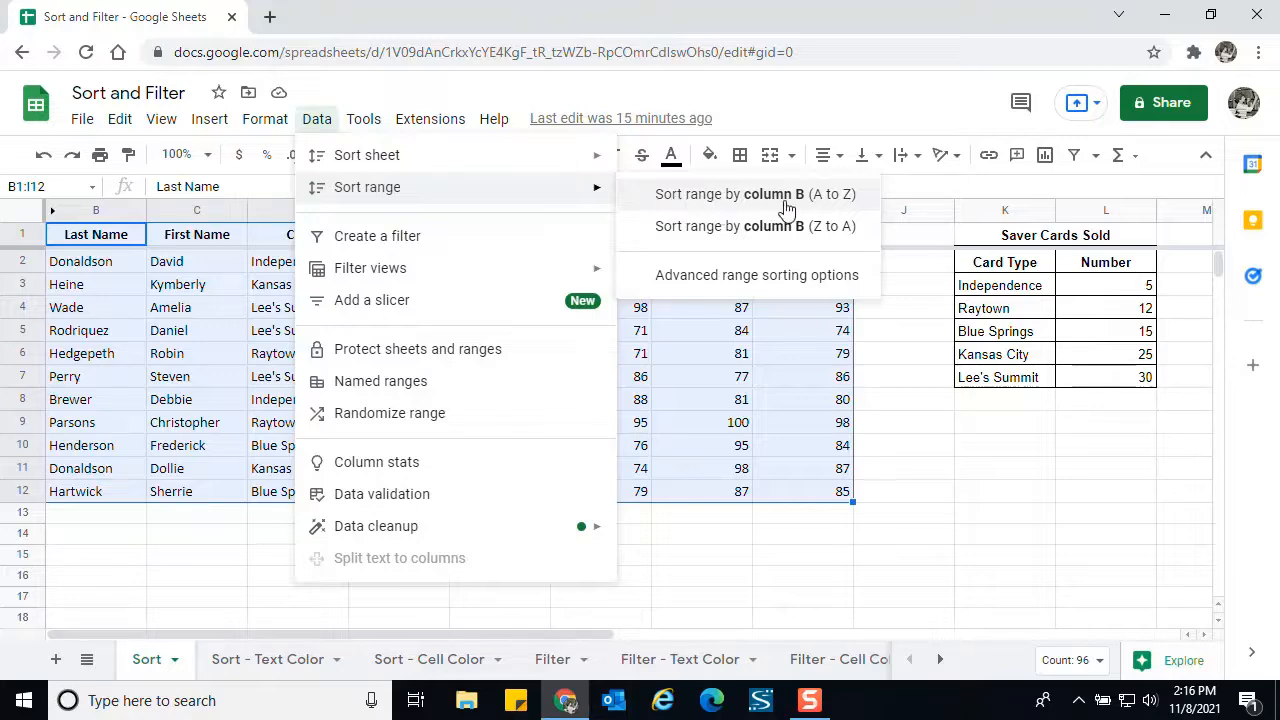
{"action": "left_click", "coordinate": [760, 280]}
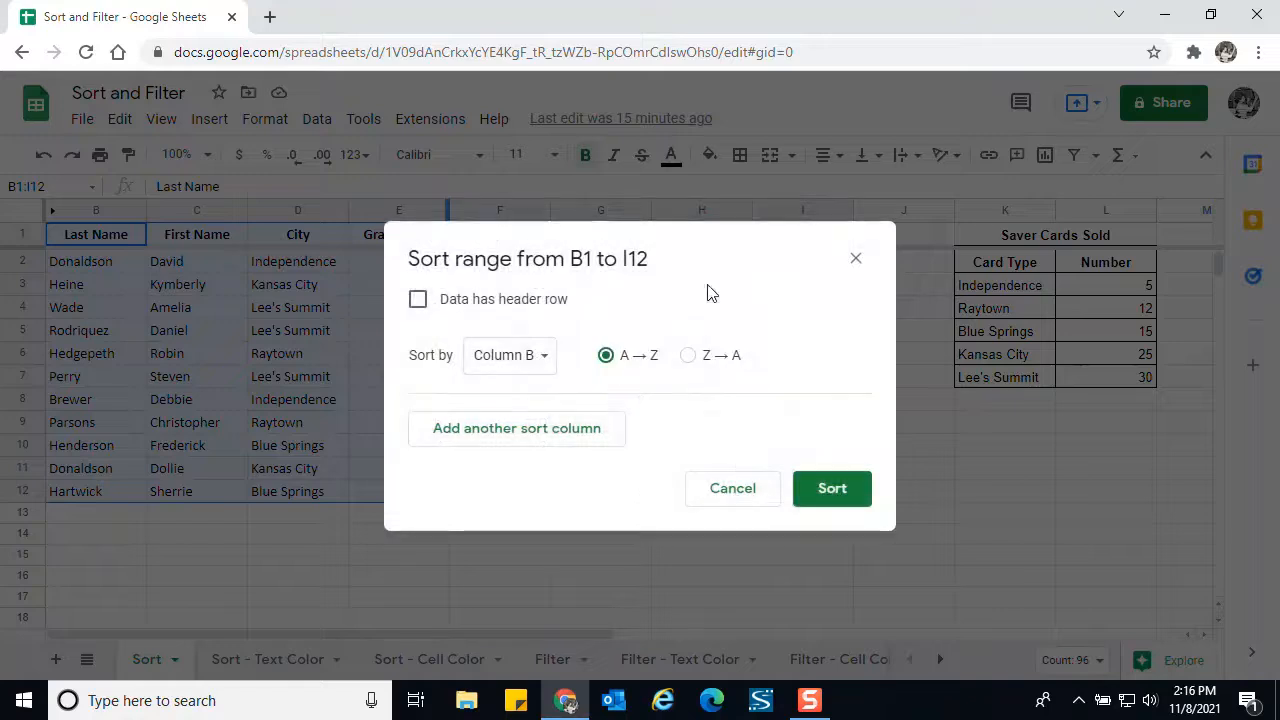
{"action": "left_click", "coordinate": [419, 306]}
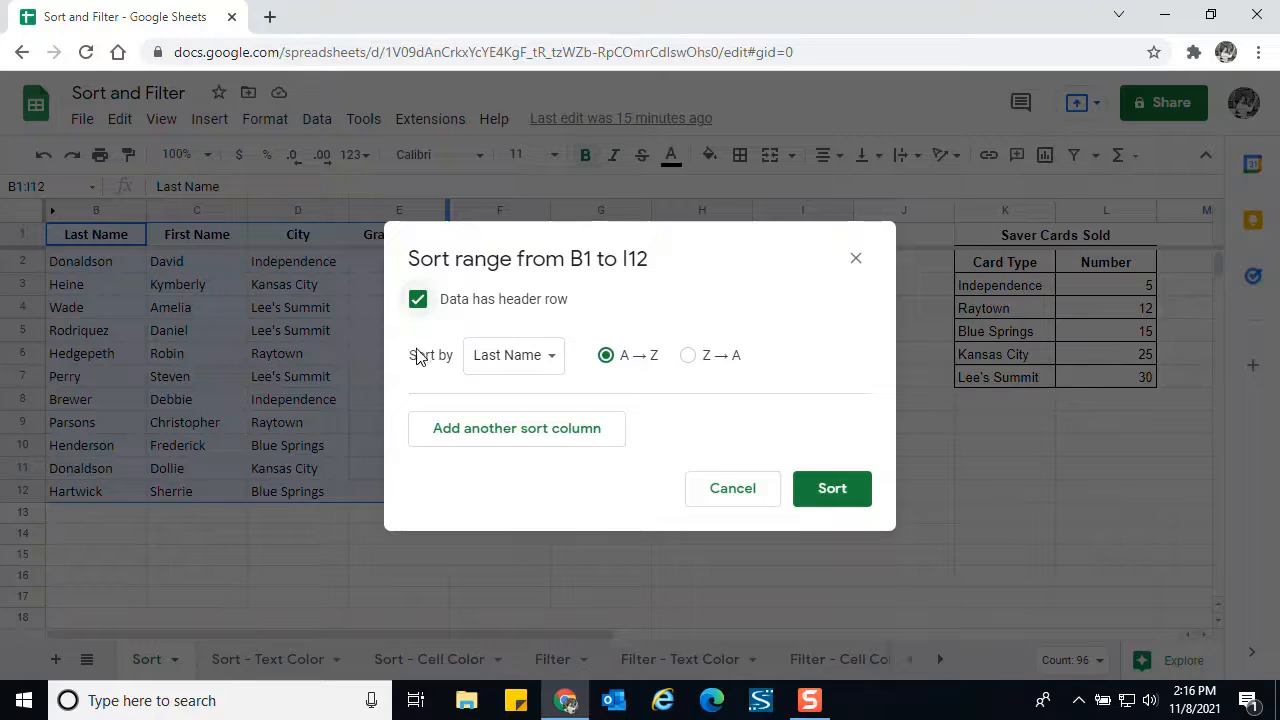
{"action": "left_click", "coordinate": [551, 360]}
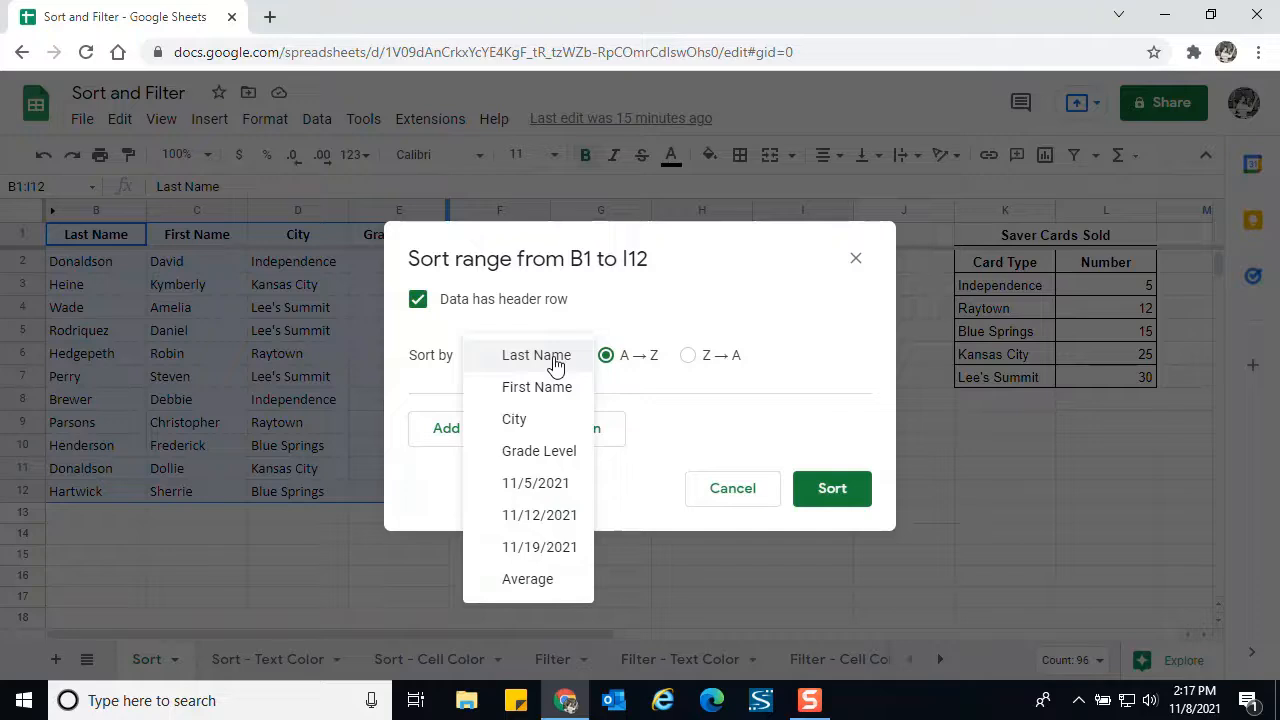
{"action": "left_click", "coordinate": [567, 459]}
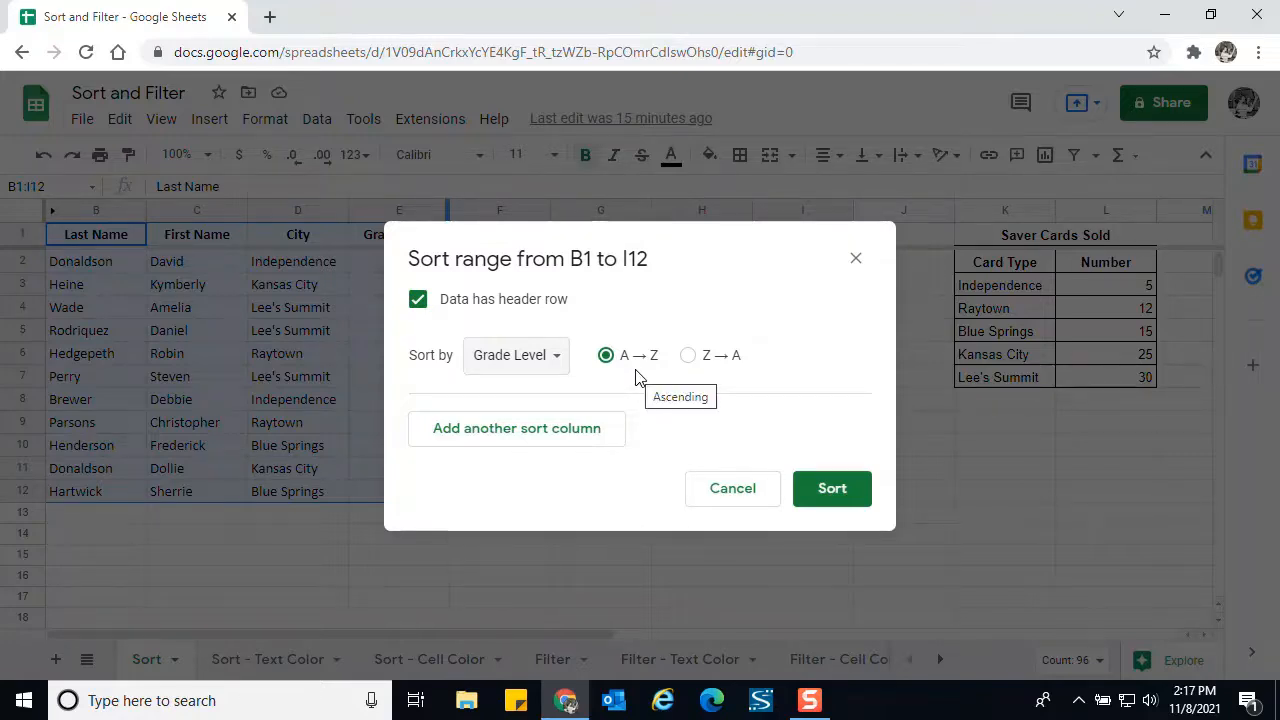
Step: Add Average in descending order (Z → A) as the second sort column after Grade Level and sort the student table
{"action": "left_click", "coordinate": [530, 432]}
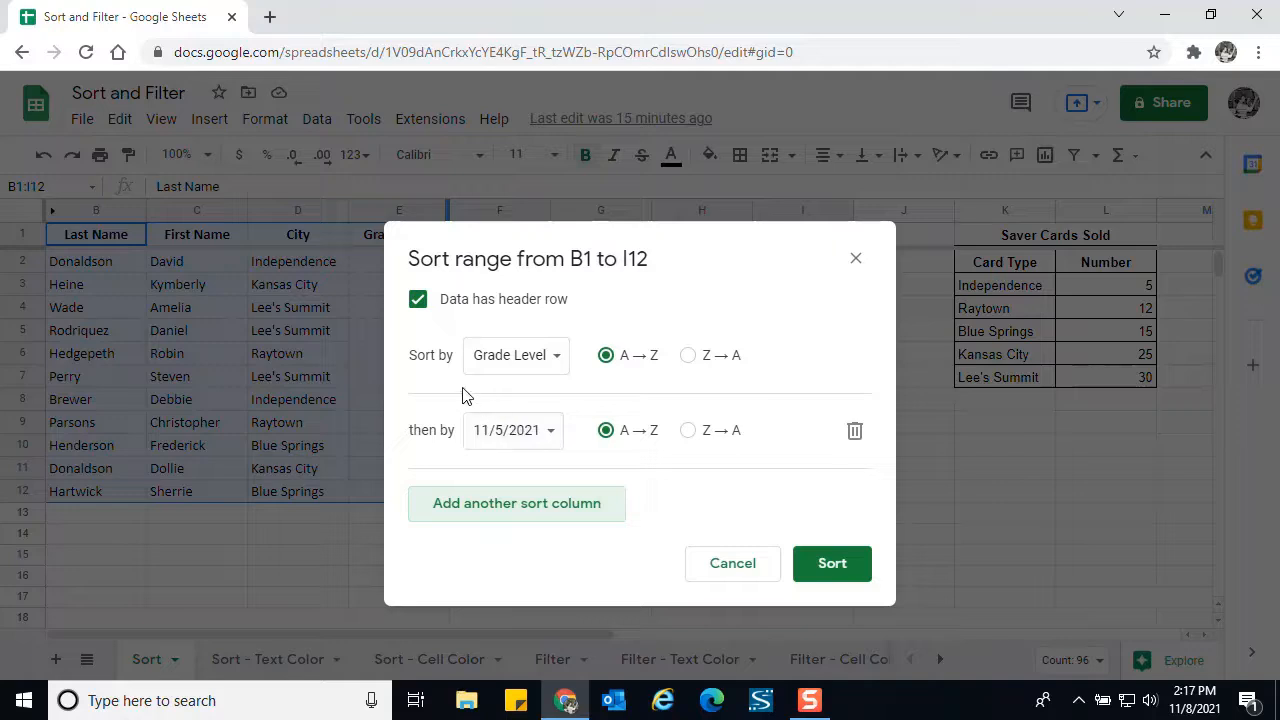
{"action": "left_click", "coordinate": [549, 440]}
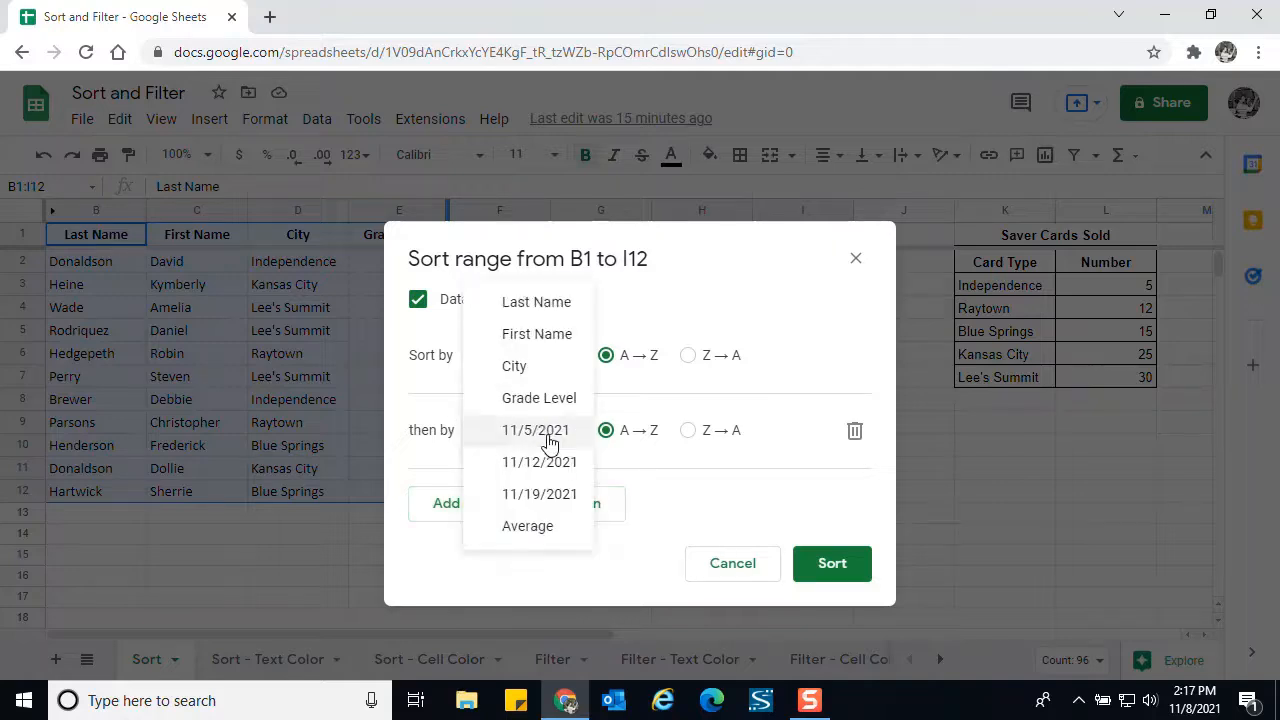
{"action": "left_click", "coordinate": [531, 528]}
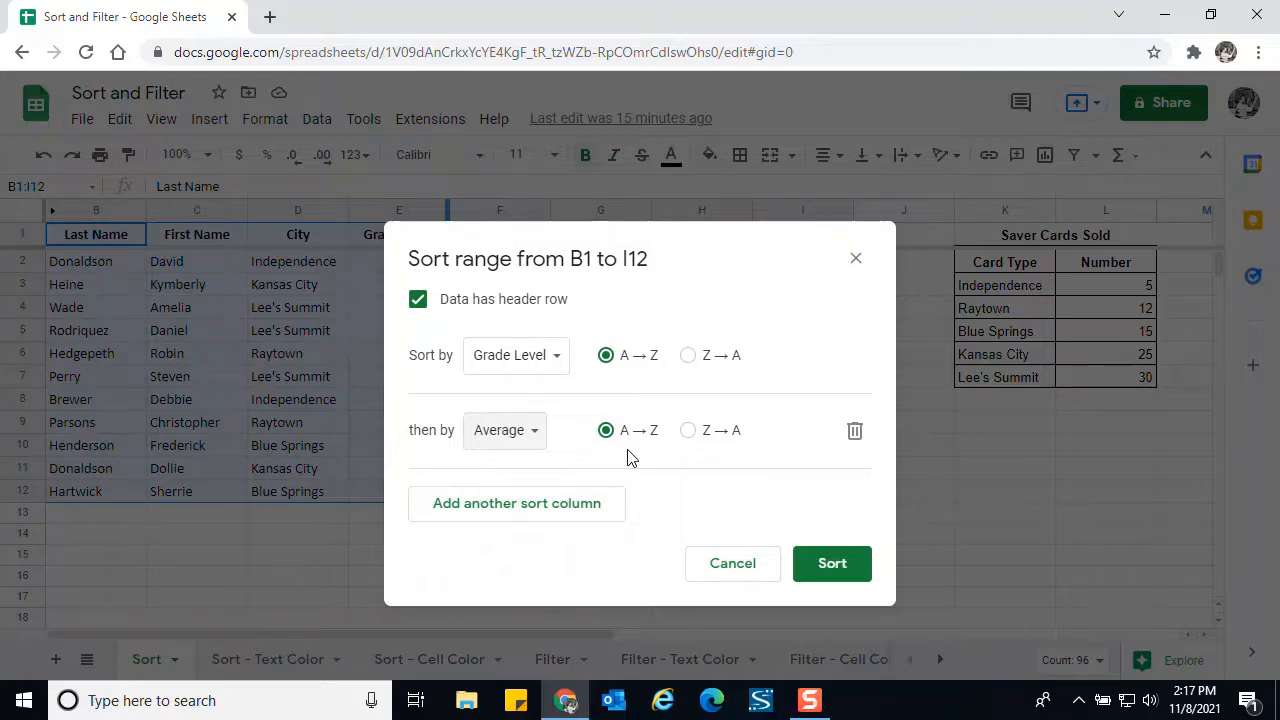
{"action": "left_click", "coordinate": [688, 432]}
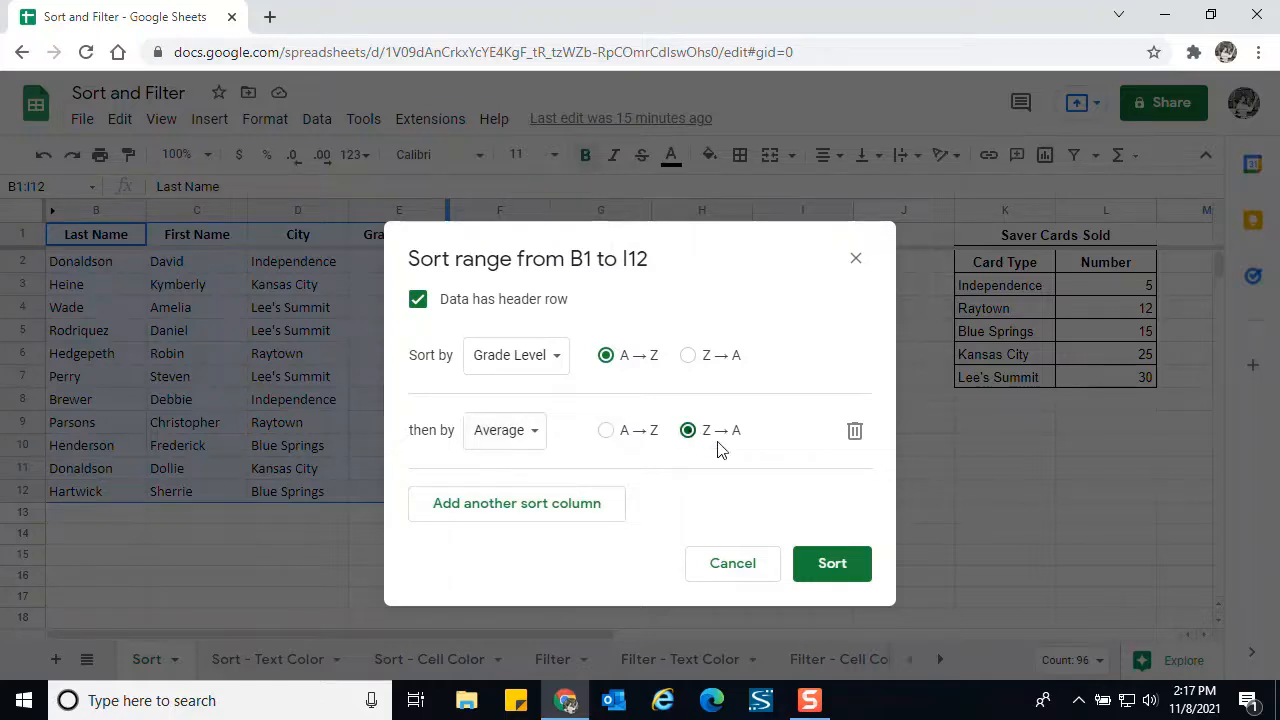
{"action": "left_click", "coordinate": [826, 570]}
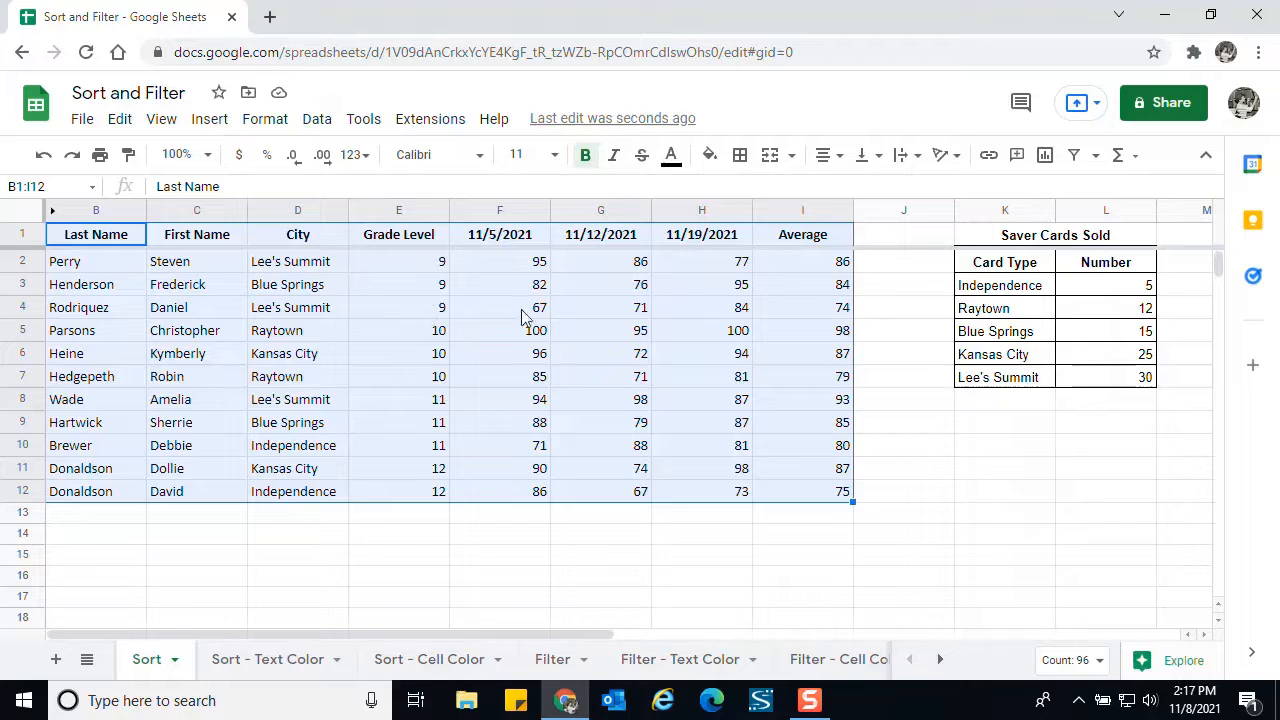
{"action": "left_click", "coordinate": [806, 315]}
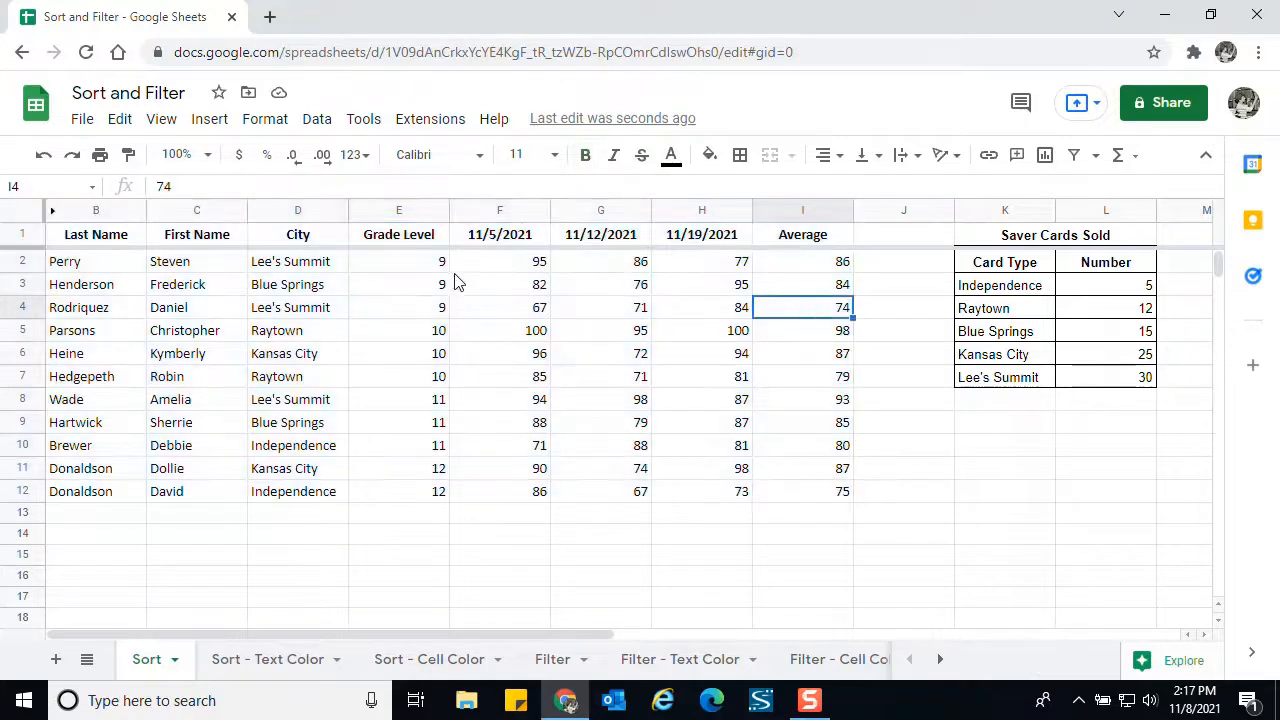
{"action": "left_click", "coordinate": [418, 333]}
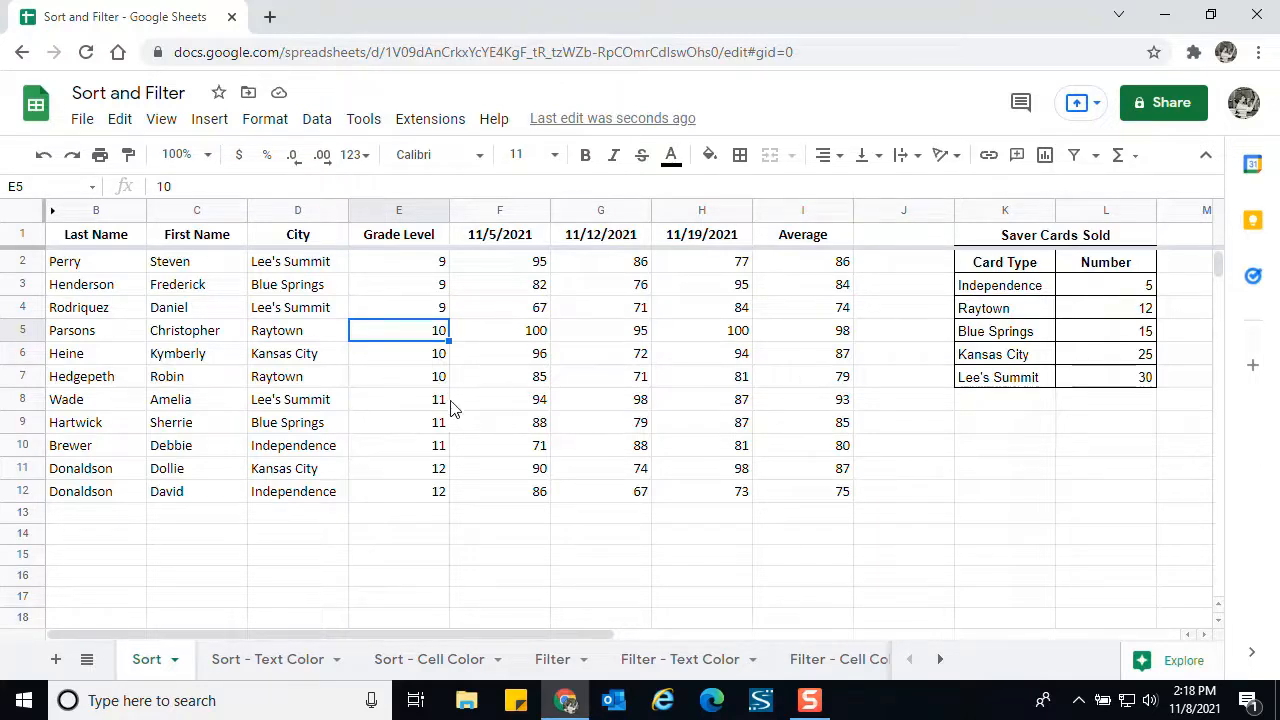
{"action": "left_click", "coordinate": [420, 400]}
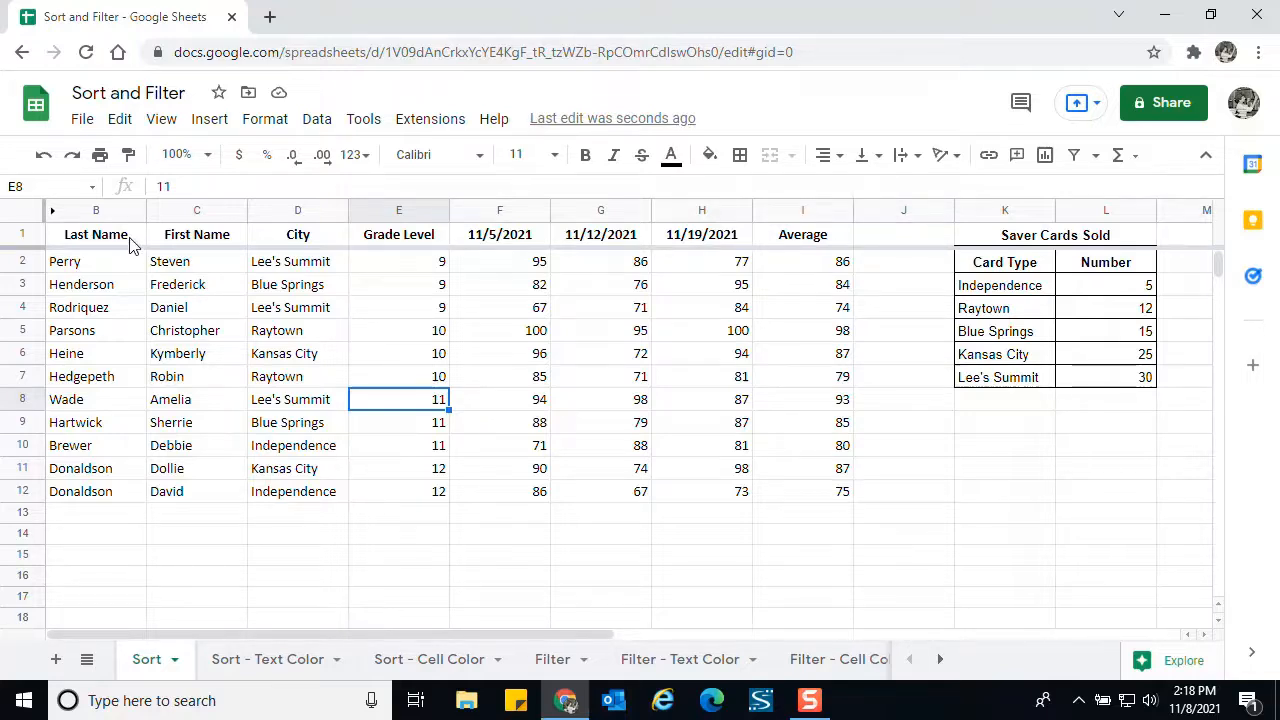
Step: Sort the student table B1:I12, marked as having a header row, by Last Name and then First Name, both ascending (A → Z)
{"action": "left_click_drag", "start_coordinate": [127, 240], "coordinate": [789, 500]}
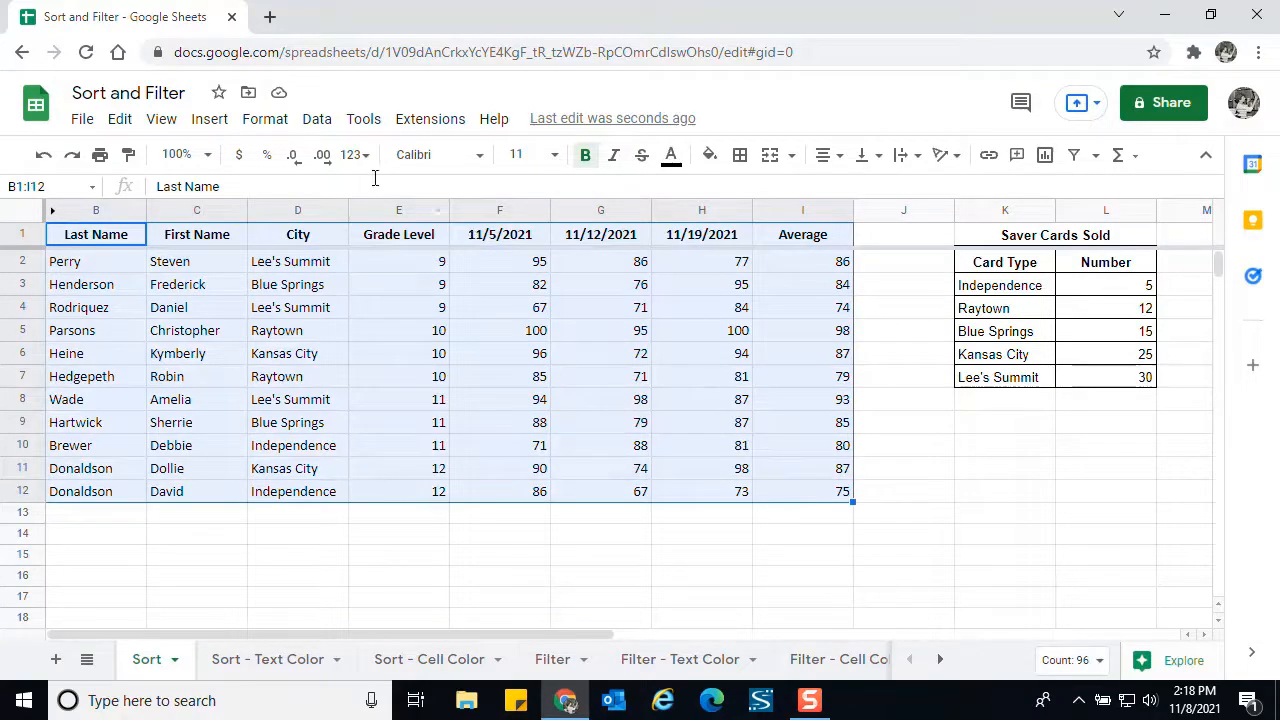
{"action": "left_click", "coordinate": [319, 122]}
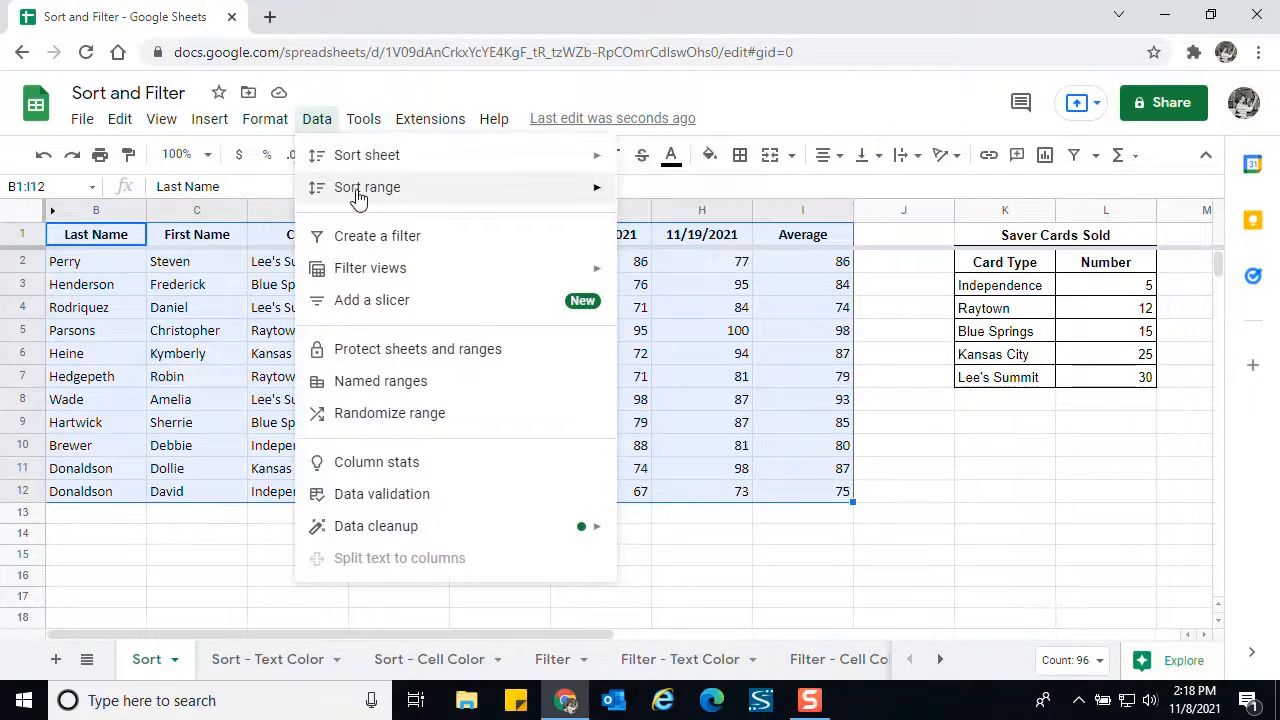
{"action": "mouse_move", "coordinate": [451, 190]}
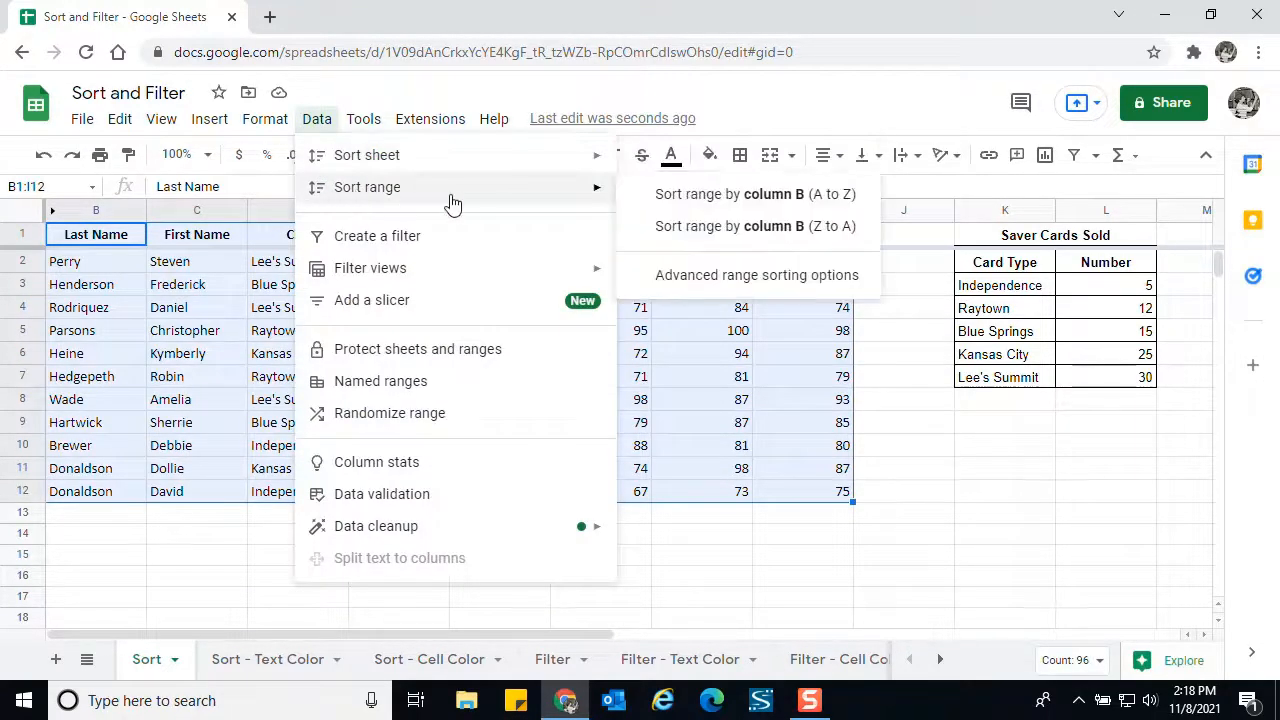
{"action": "left_click", "coordinate": [725, 276]}
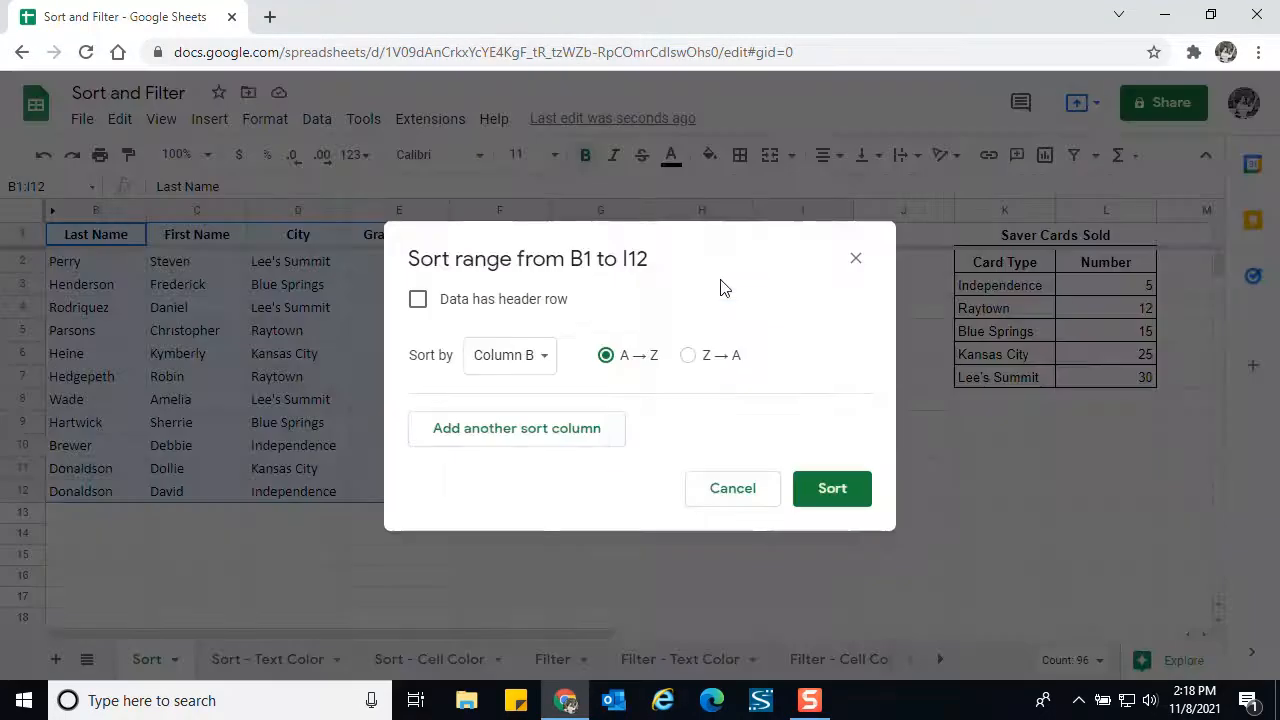
{"action": "left_click", "coordinate": [419, 302]}
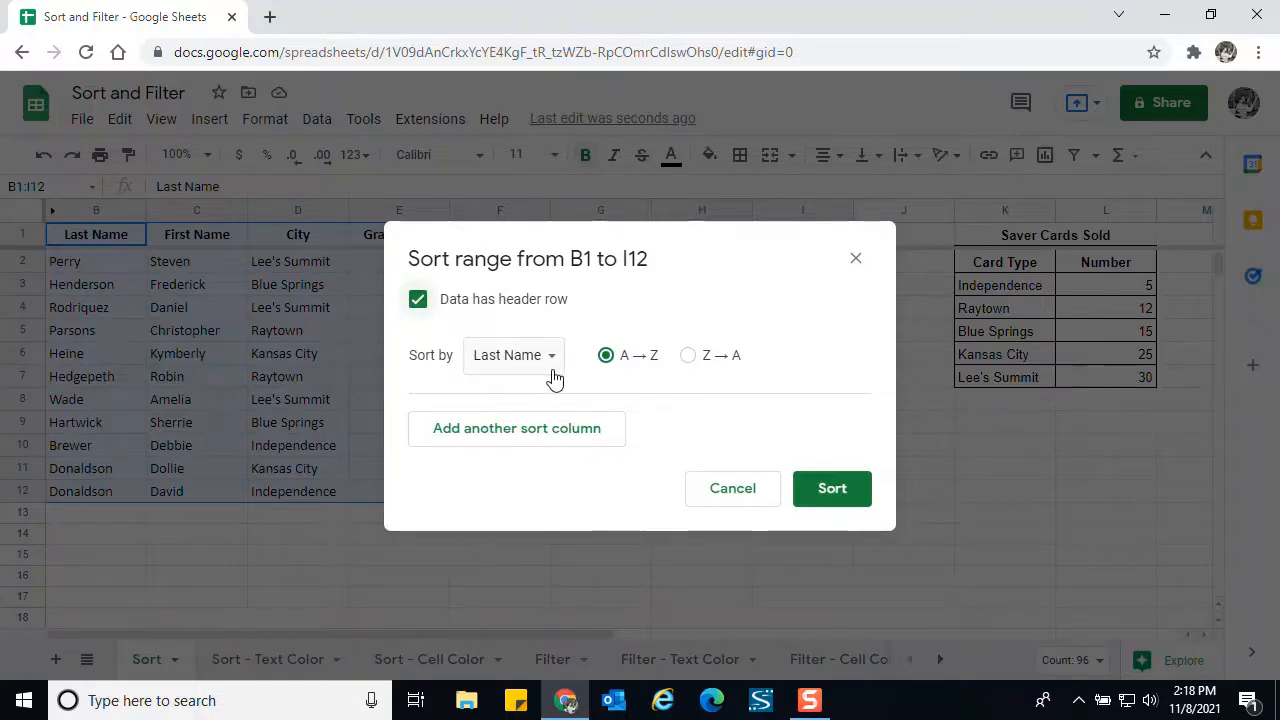
{"action": "left_click", "coordinate": [503, 440]}
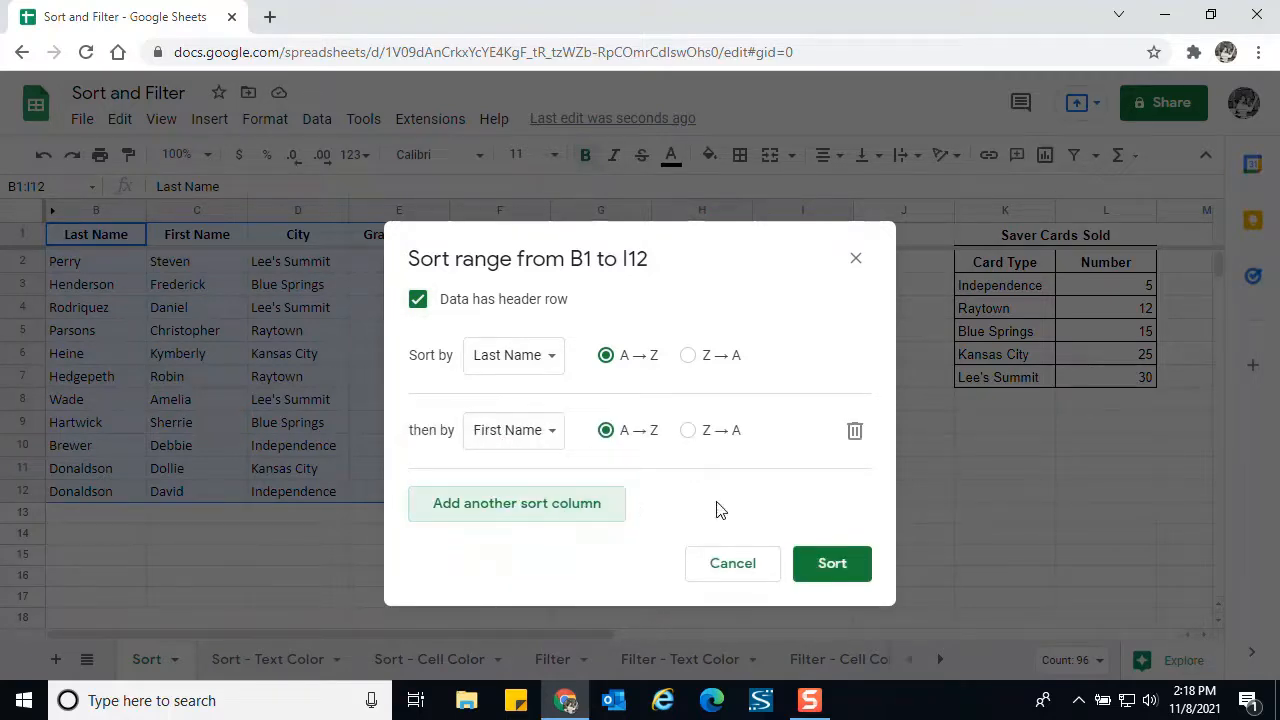
{"action": "left_click", "coordinate": [822, 568]}
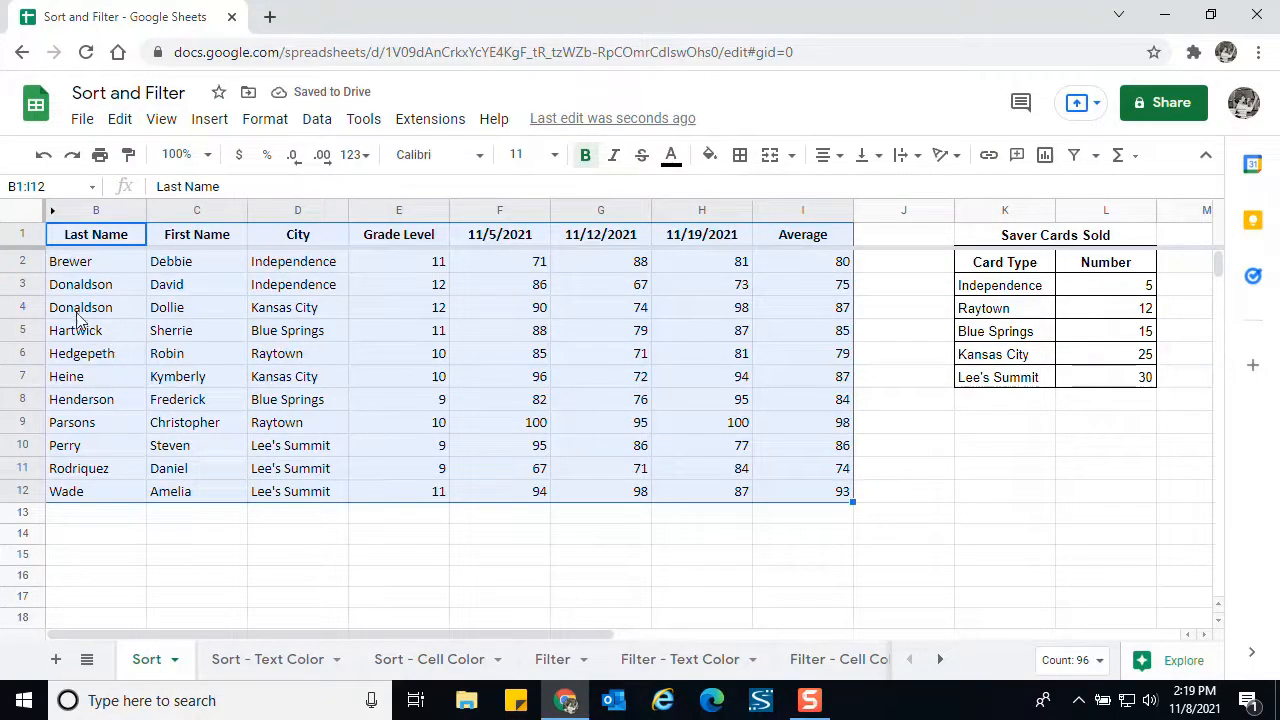
{"action": "left_click", "coordinate": [108, 268]}
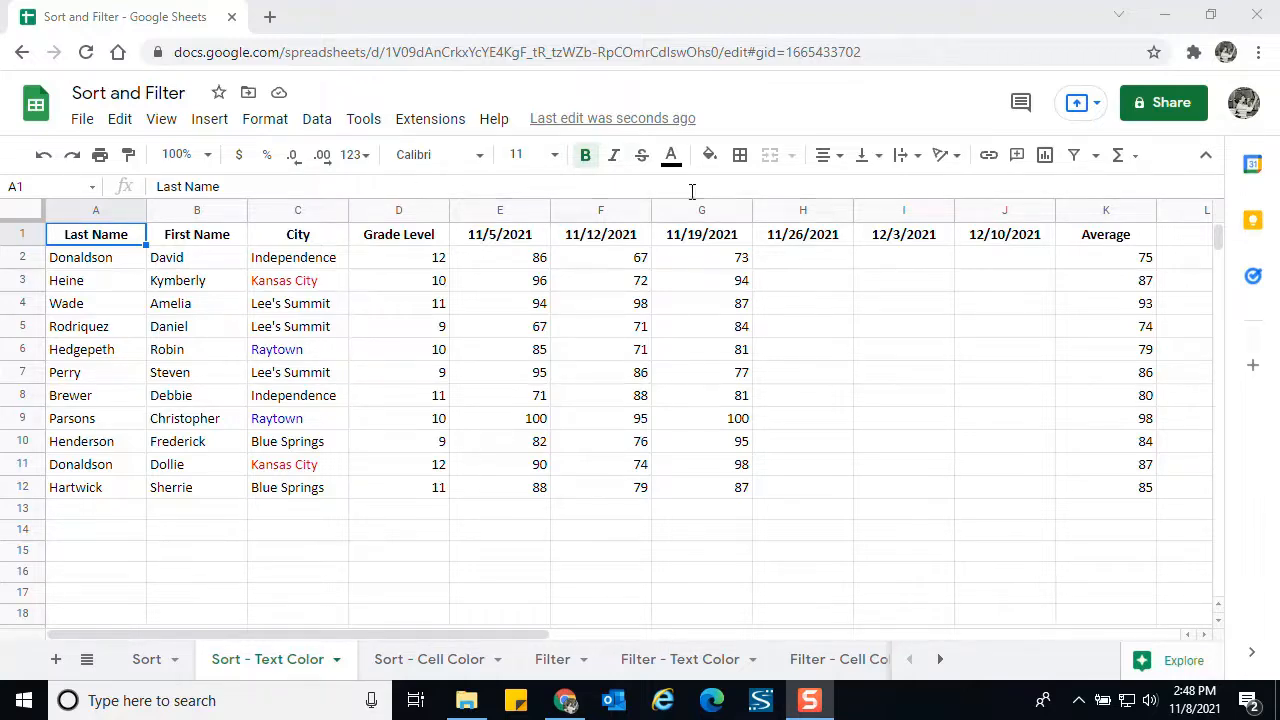
Step: Create a filter view on the Sort - Text Color sheet and sort the City column by blue text color
{"action": "left_click", "coordinate": [1097, 160]}
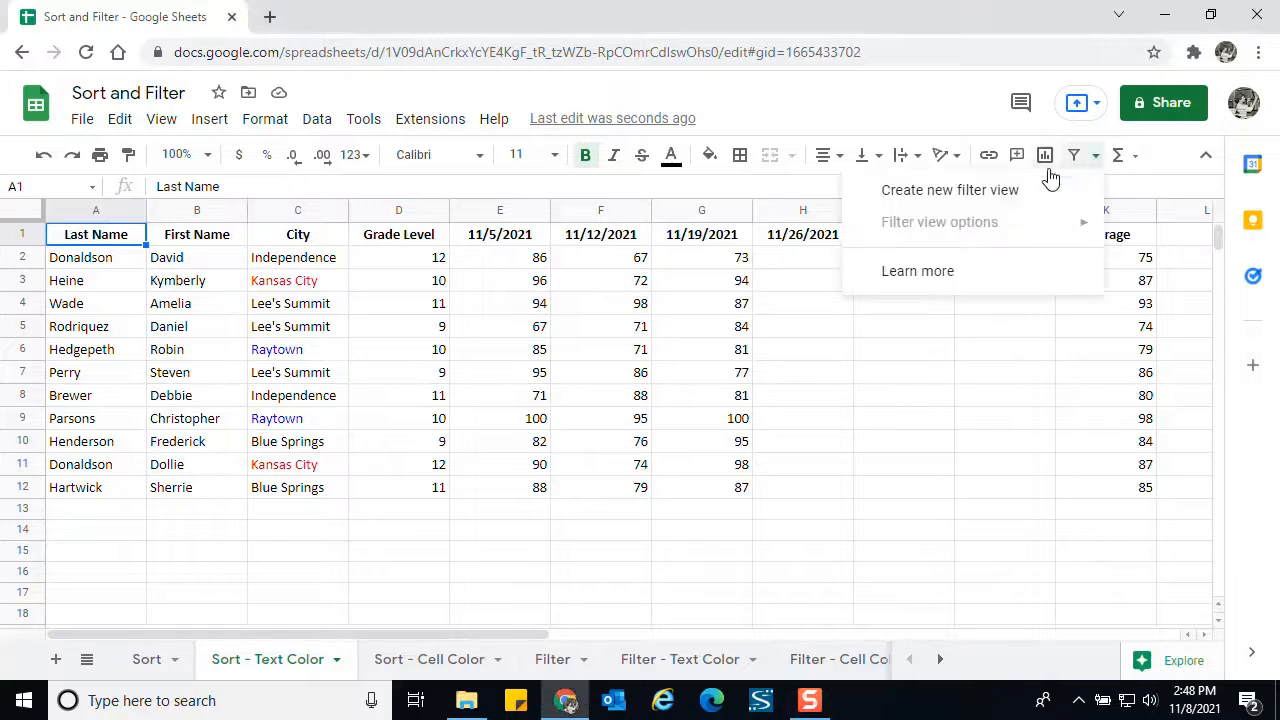
{"action": "left_click", "coordinate": [952, 191]}
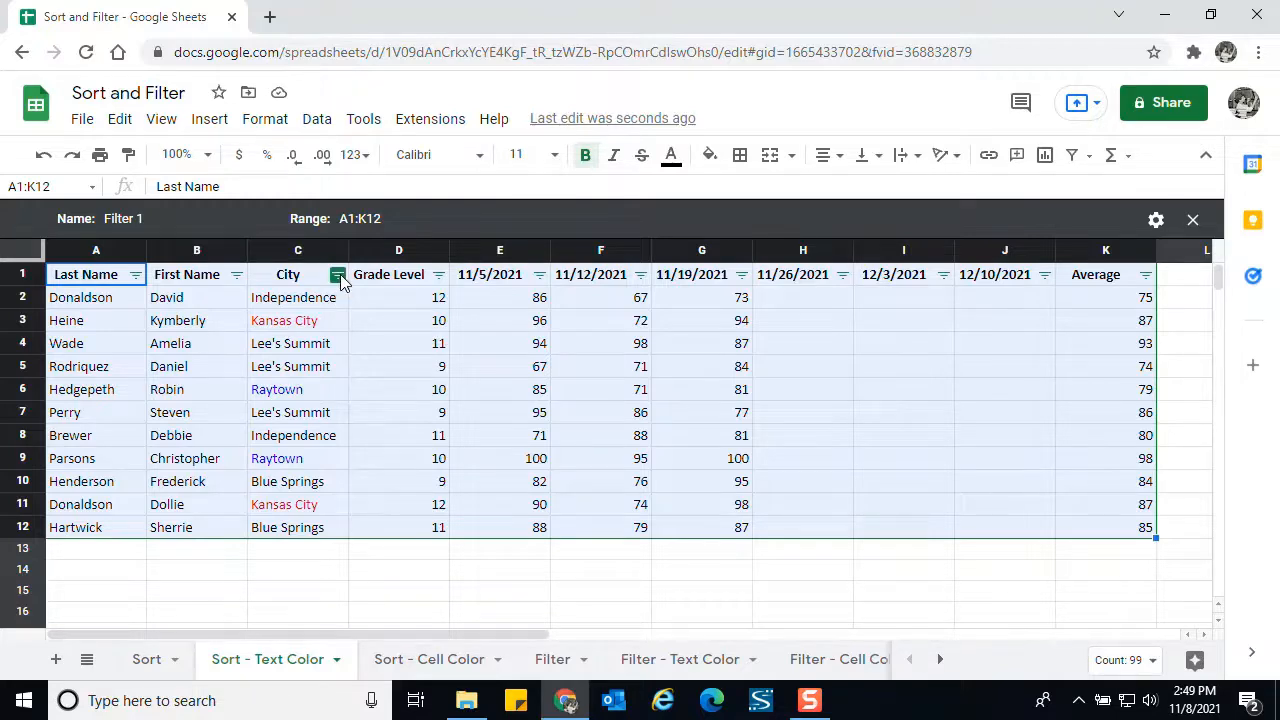
{"action": "left_click", "coordinate": [338, 275]}
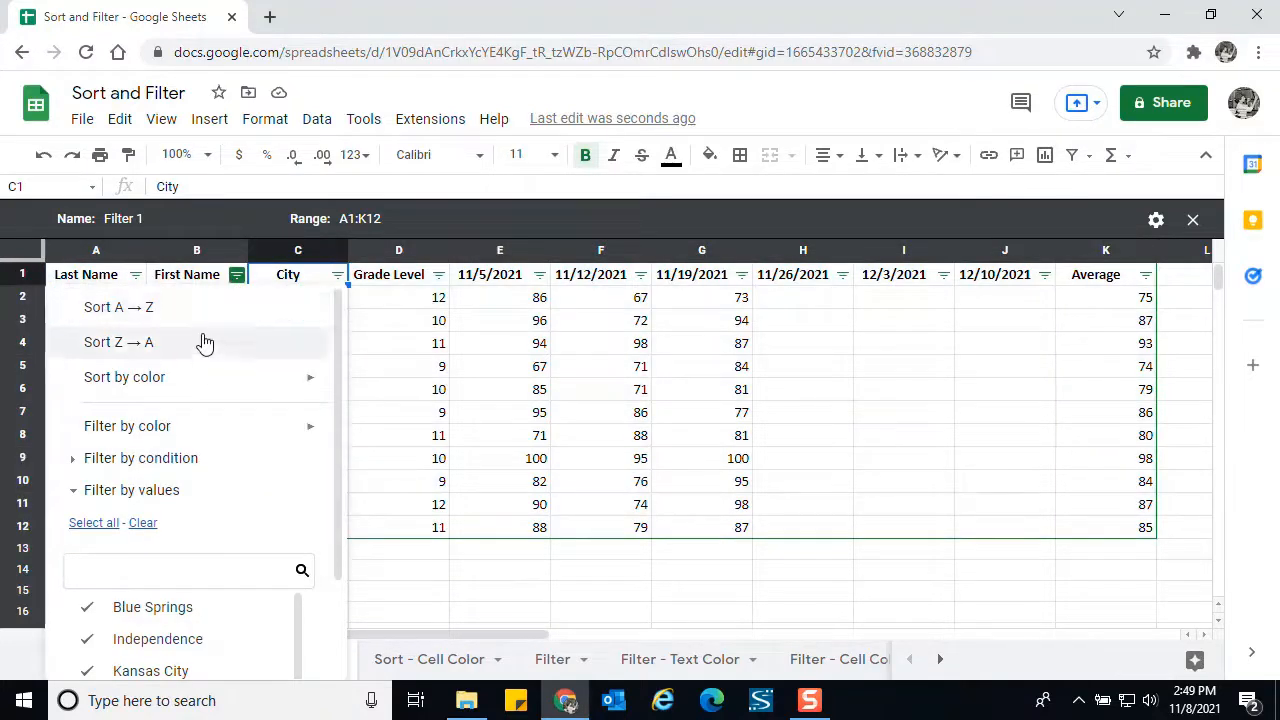
{"action": "mouse_move", "coordinate": [197, 384]}
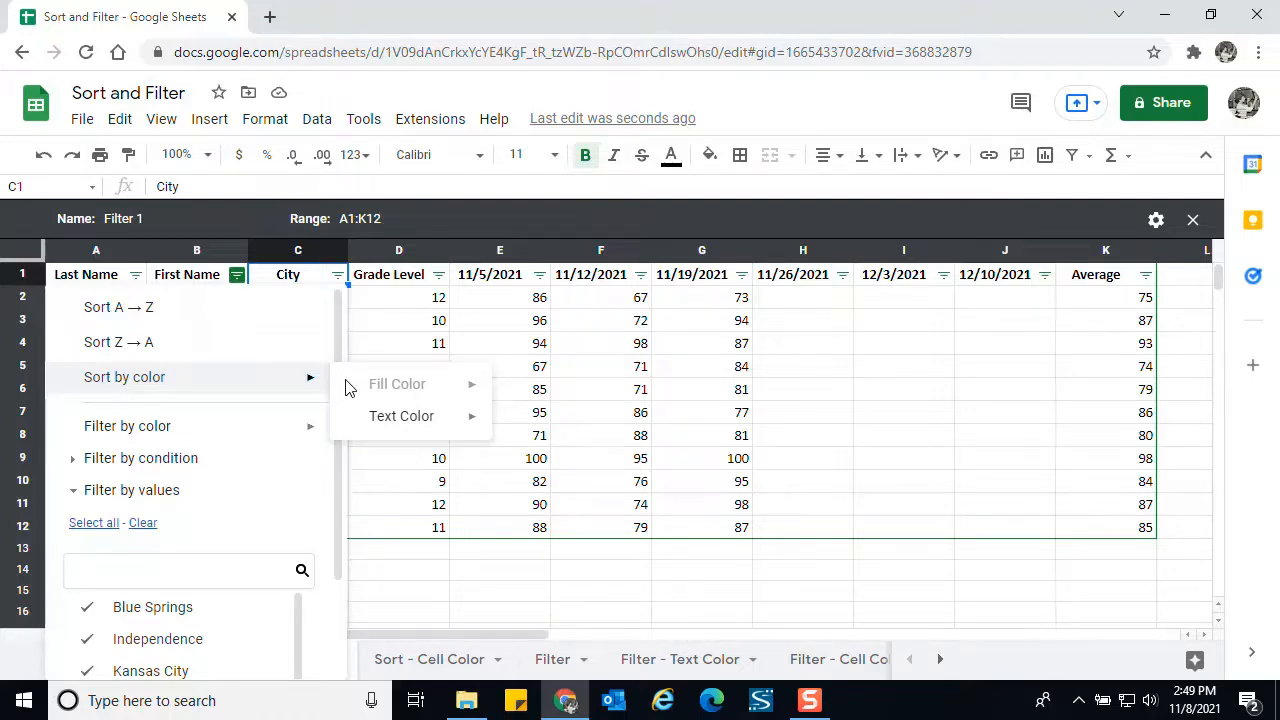
{"action": "mouse_move", "coordinate": [415, 423]}
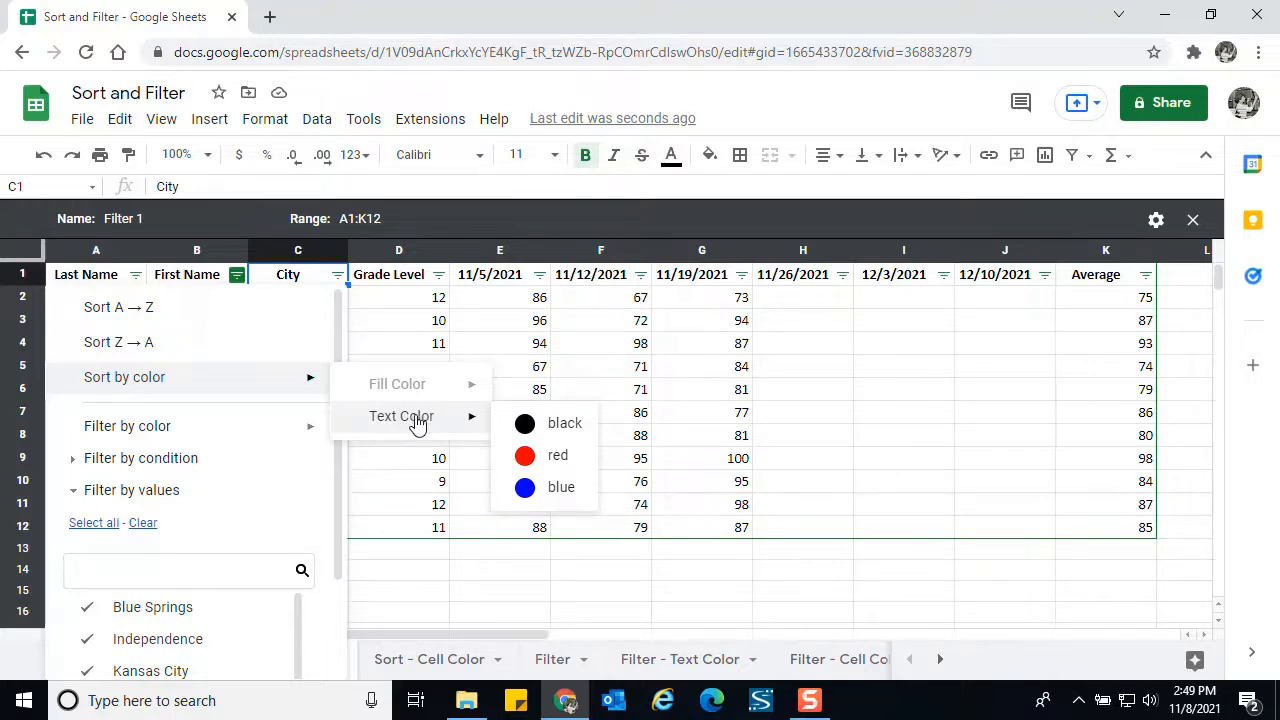
{"action": "left_click", "coordinate": [552, 488]}
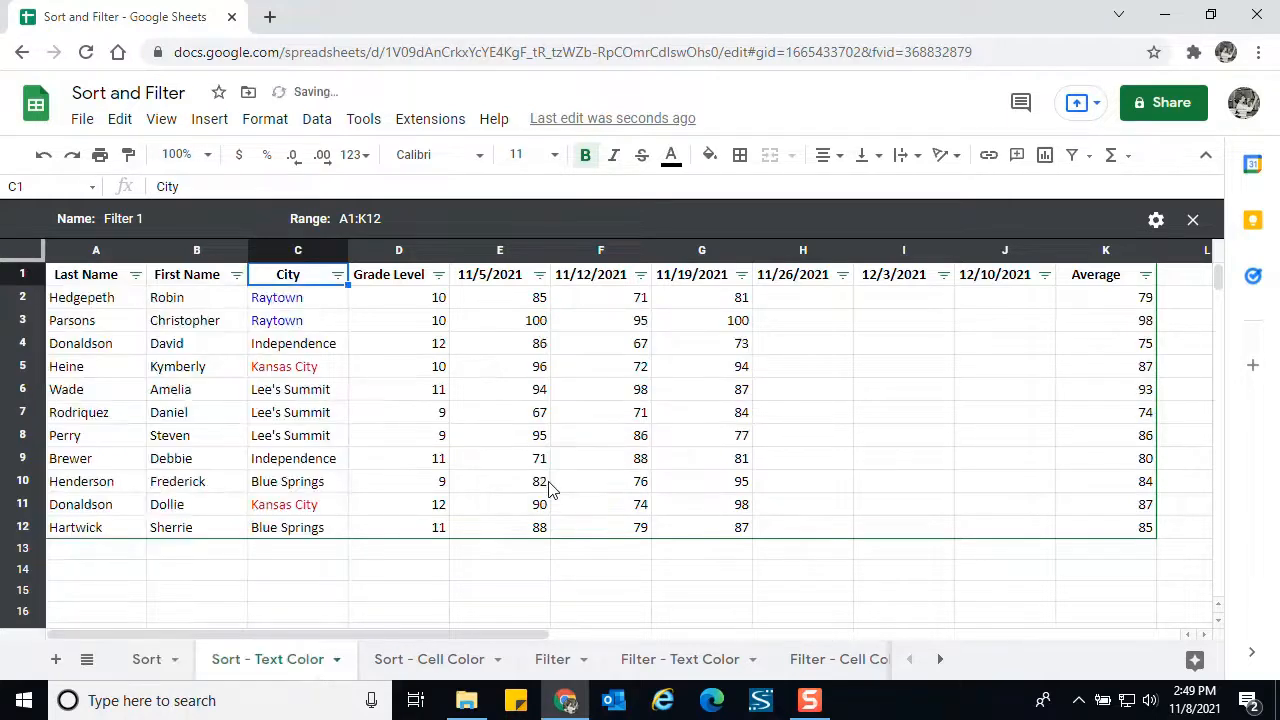
Step: Change the City column's color sort to red text
{"action": "left_click", "coordinate": [338, 275]}
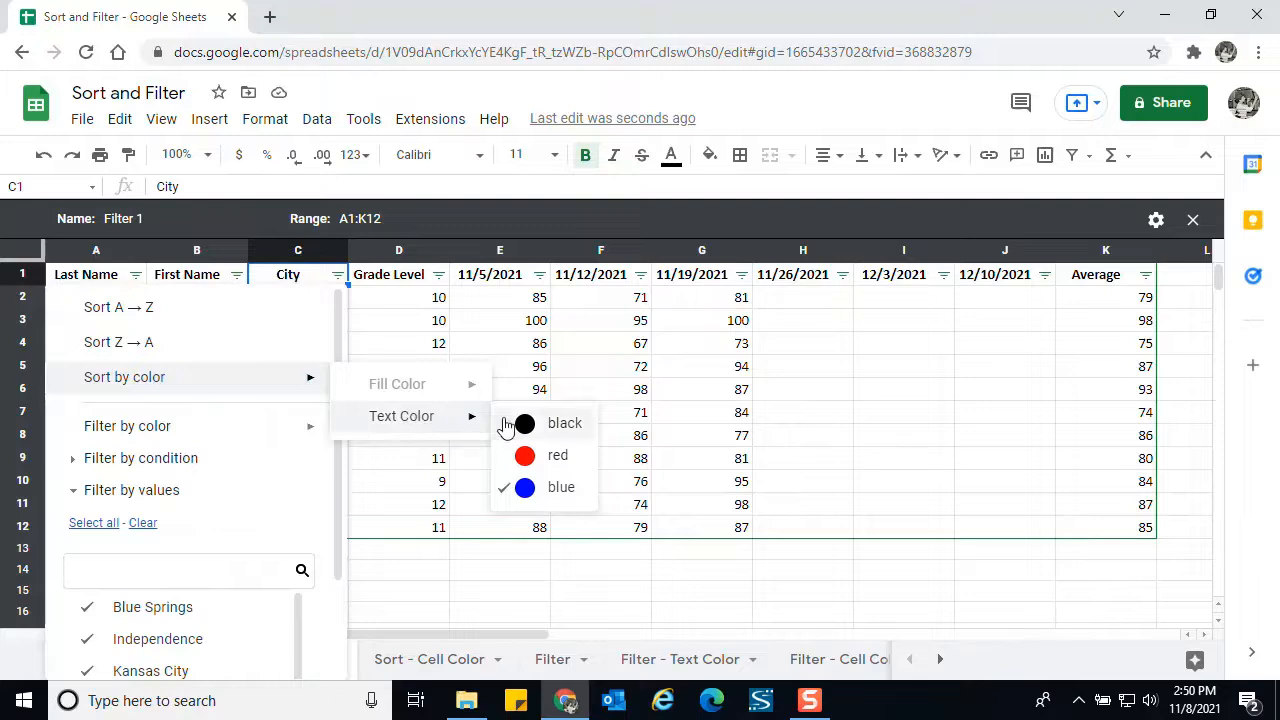
{"action": "left_click", "coordinate": [534, 462]}
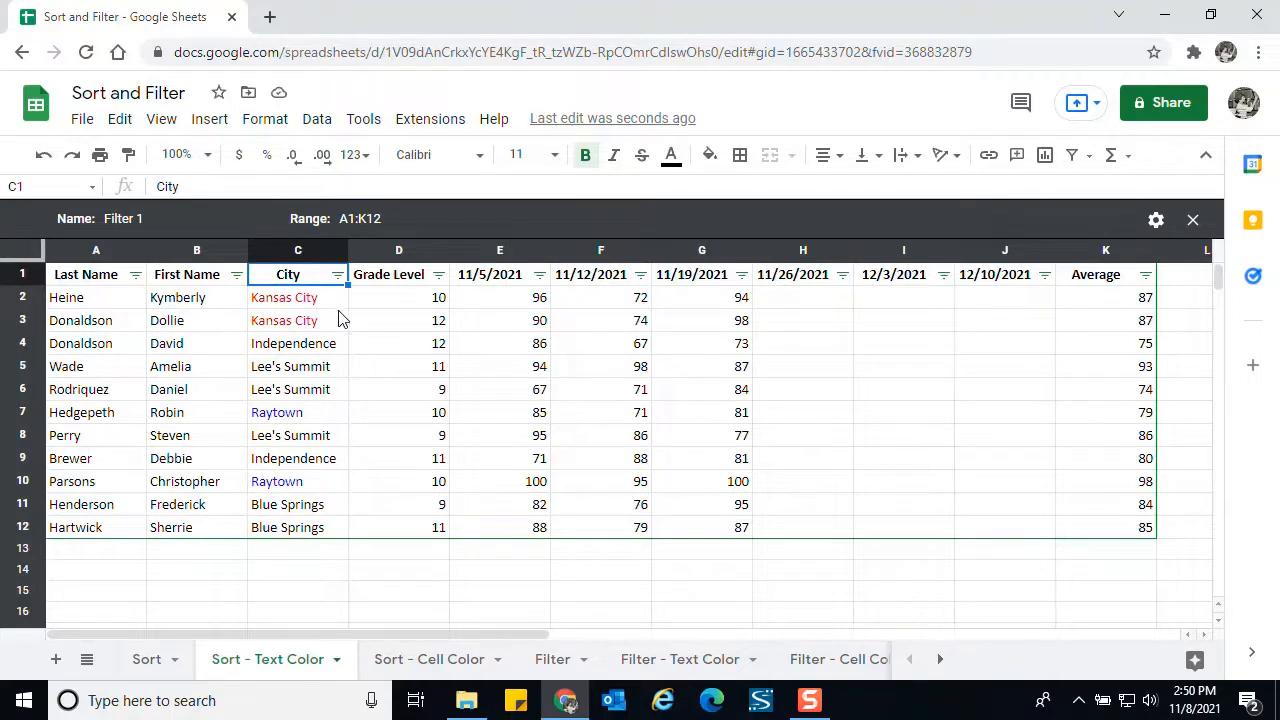
Step: Create a filter view on the Sort - Cell Color sheet and sort the Last Name column by the light magenta 3 fill color
{"action": "left_click", "coordinate": [462, 659]}
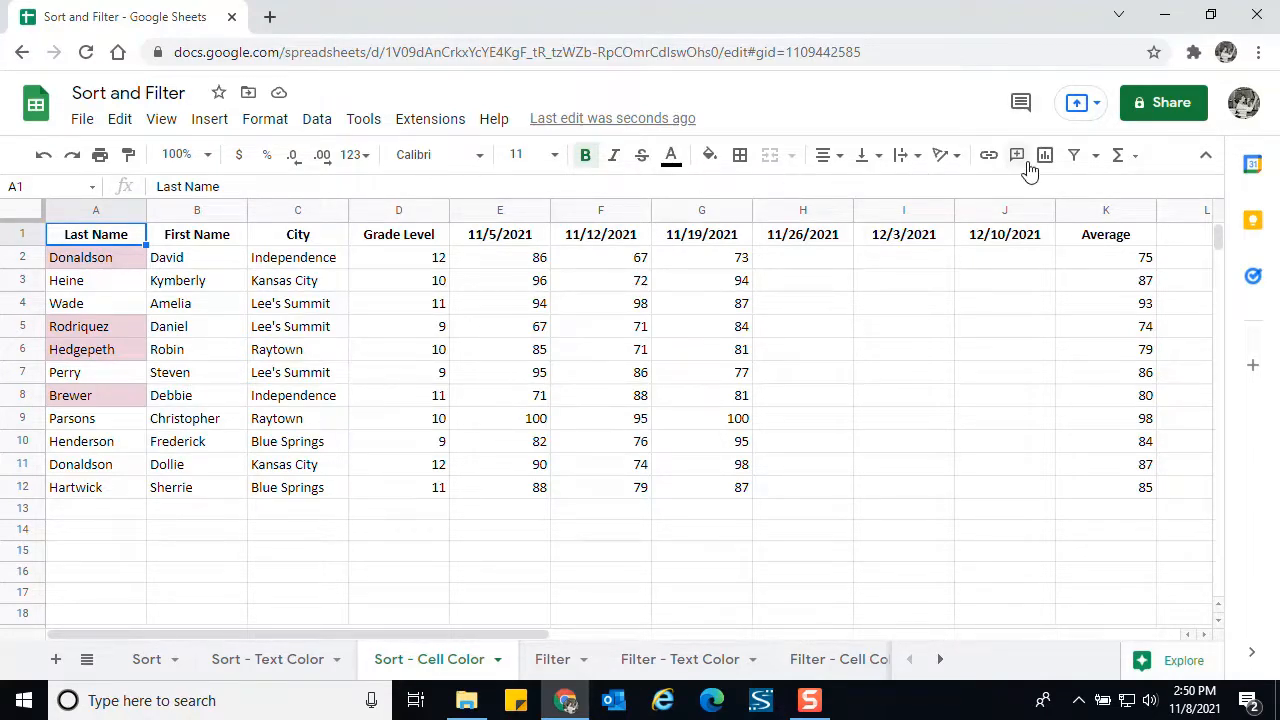
{"action": "left_click", "coordinate": [1096, 163]}
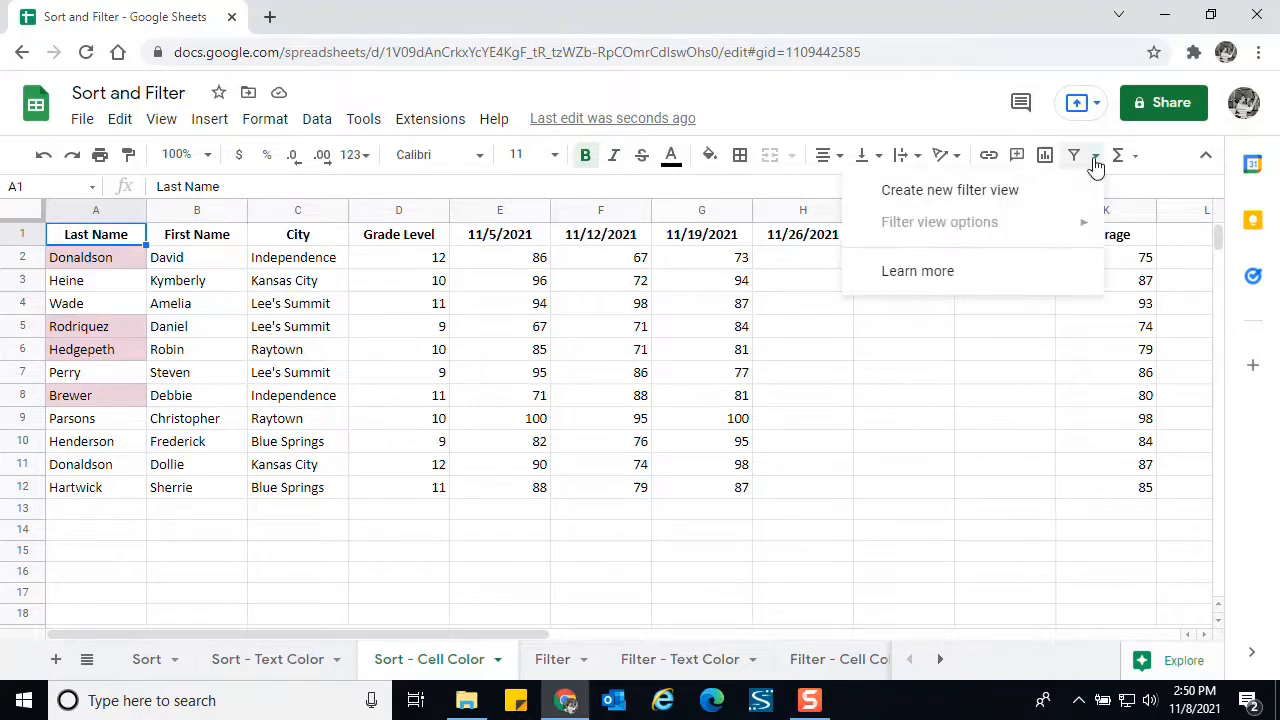
{"action": "left_click", "coordinate": [985, 195]}
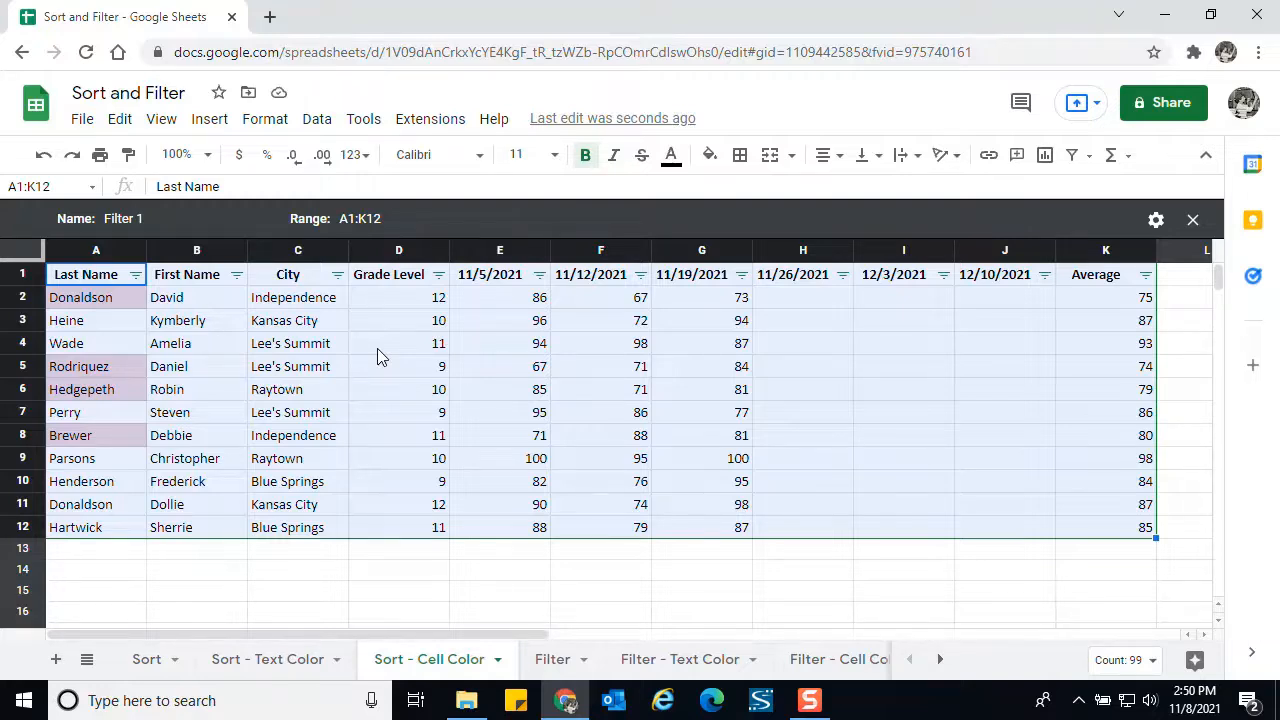
{"action": "left_click", "coordinate": [136, 275]}
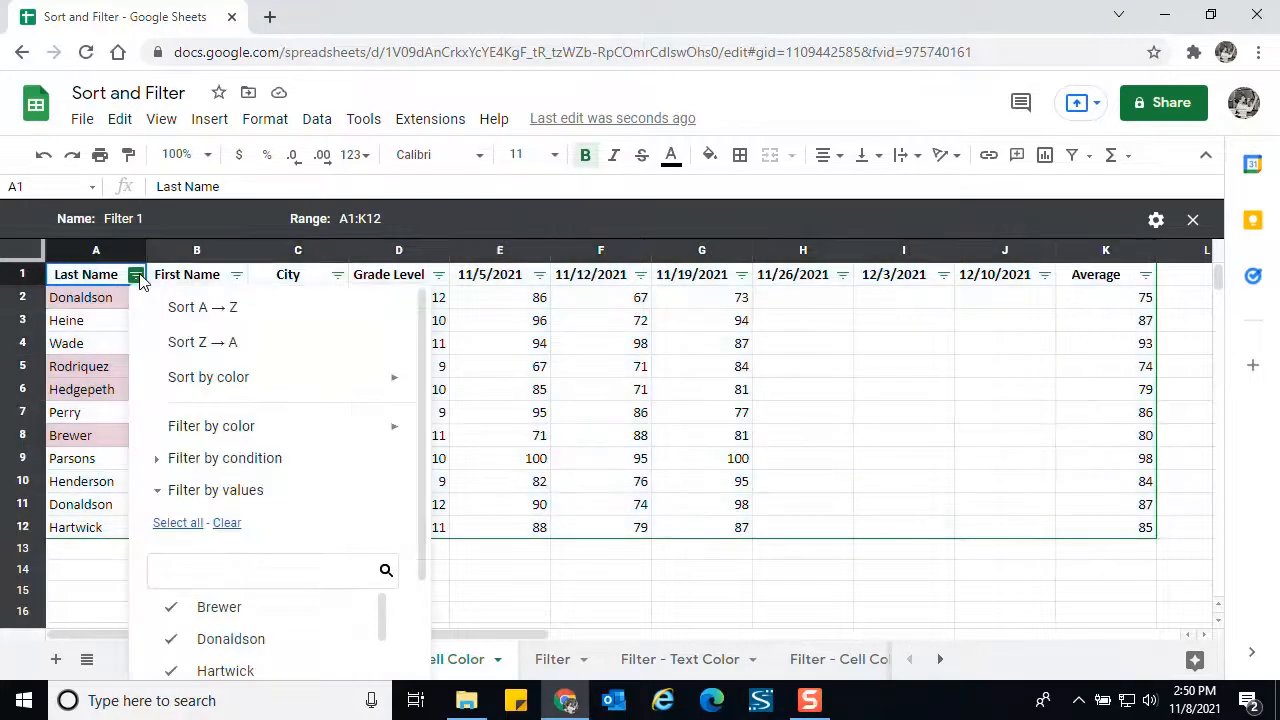
{"action": "mouse_move", "coordinate": [200, 384]}
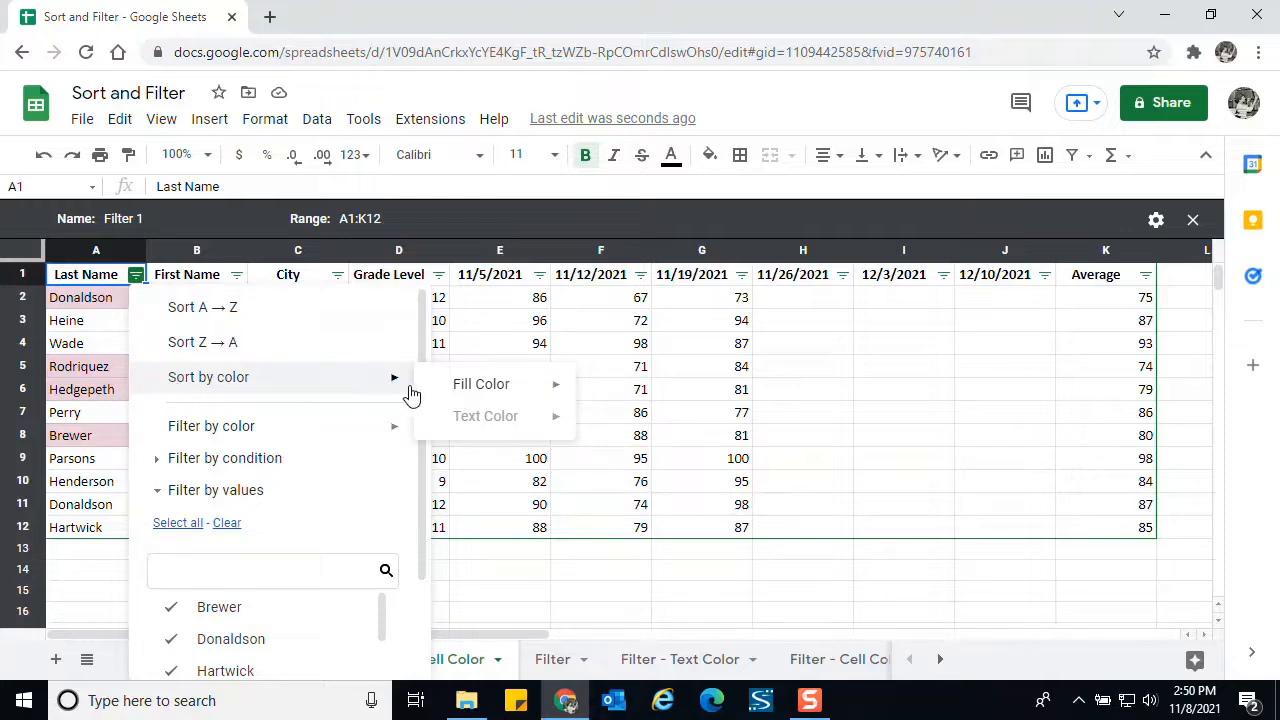
{"action": "mouse_move", "coordinate": [425, 397]}
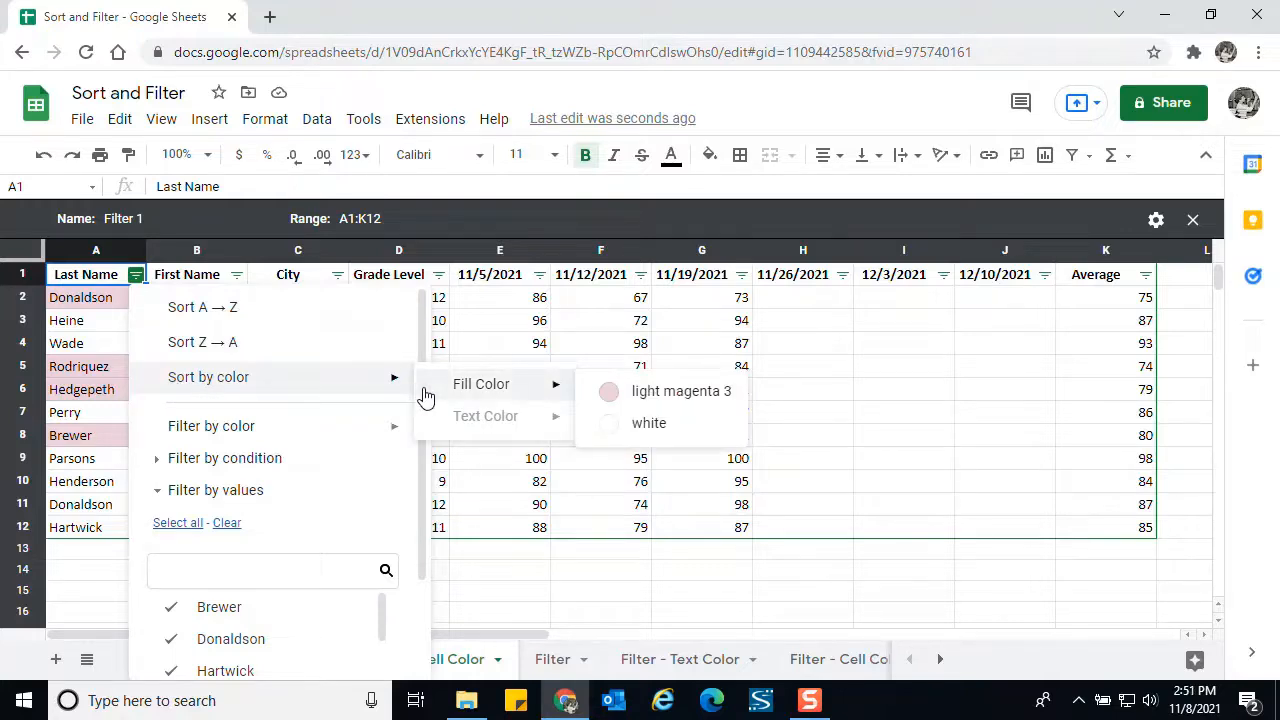
{"action": "left_click", "coordinate": [675, 398]}
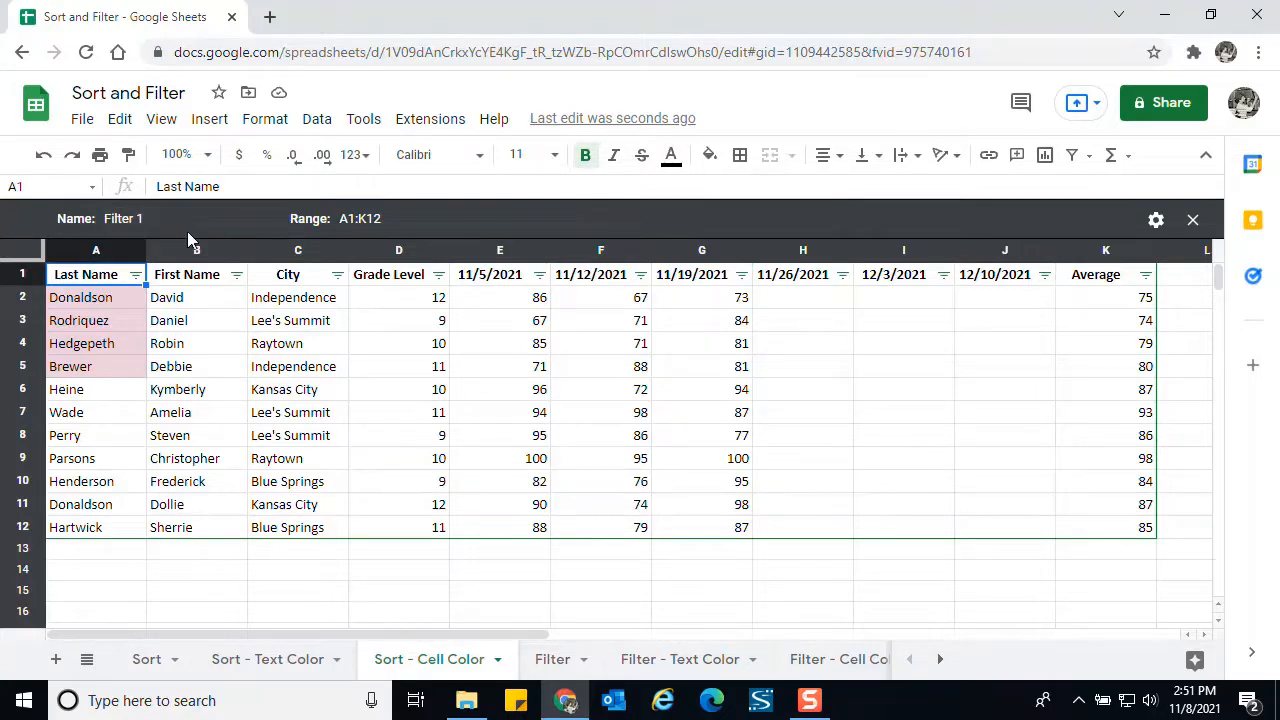
Step: Delete the filter view from the Sort - Cell Color sheet
{"action": "left_click", "coordinate": [1156, 222]}
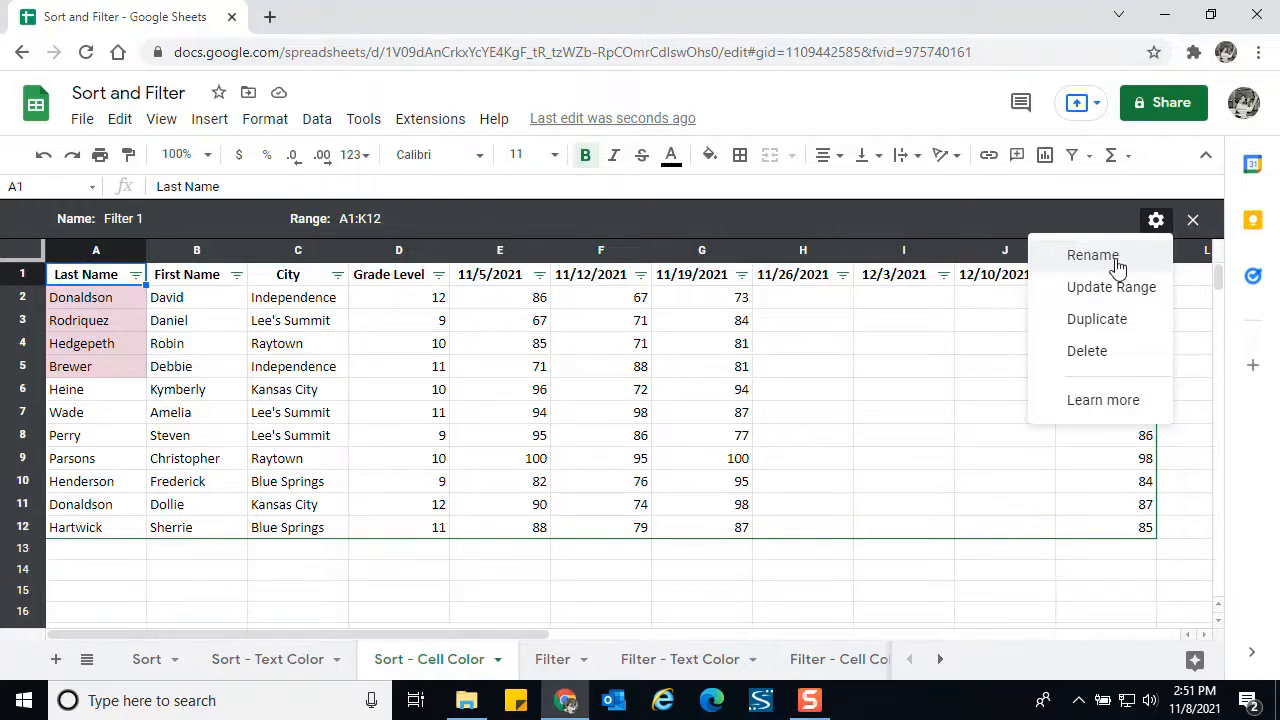
{"action": "left_click", "coordinate": [1090, 352]}
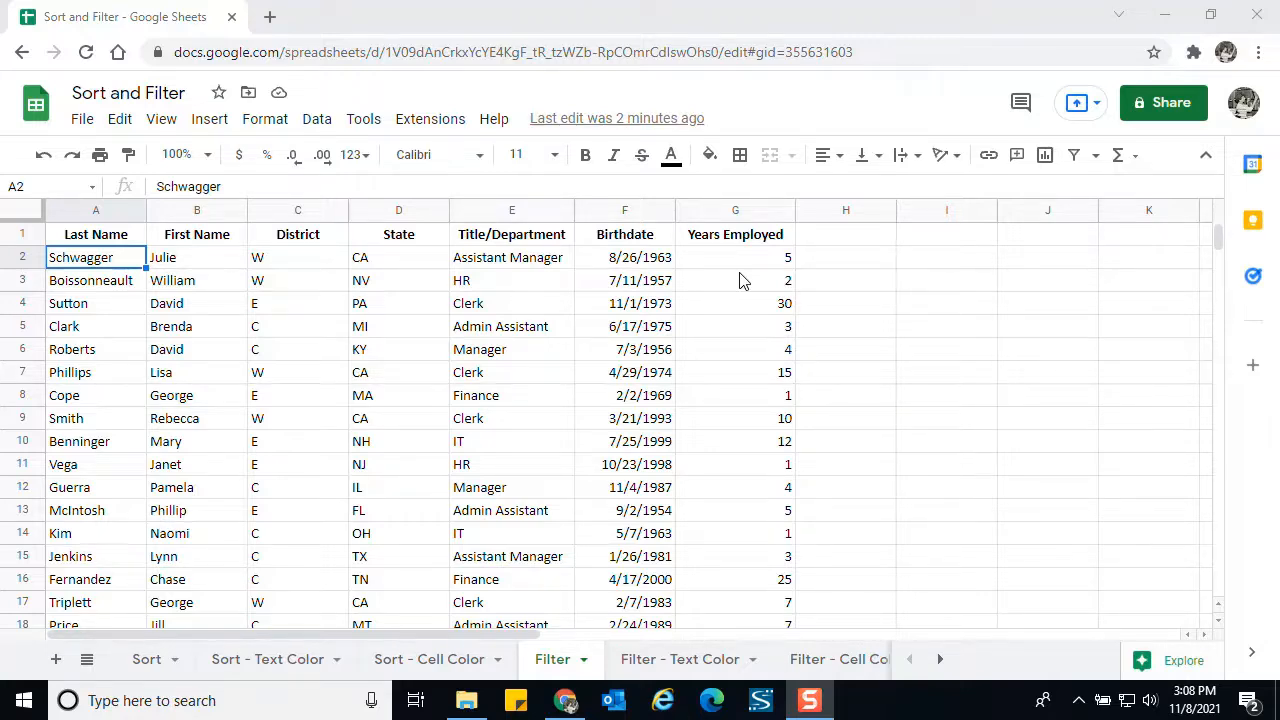
Step: Create a new filter view for the employee table on the Filter sheet
{"action": "left_click", "coordinate": [303, 266]}
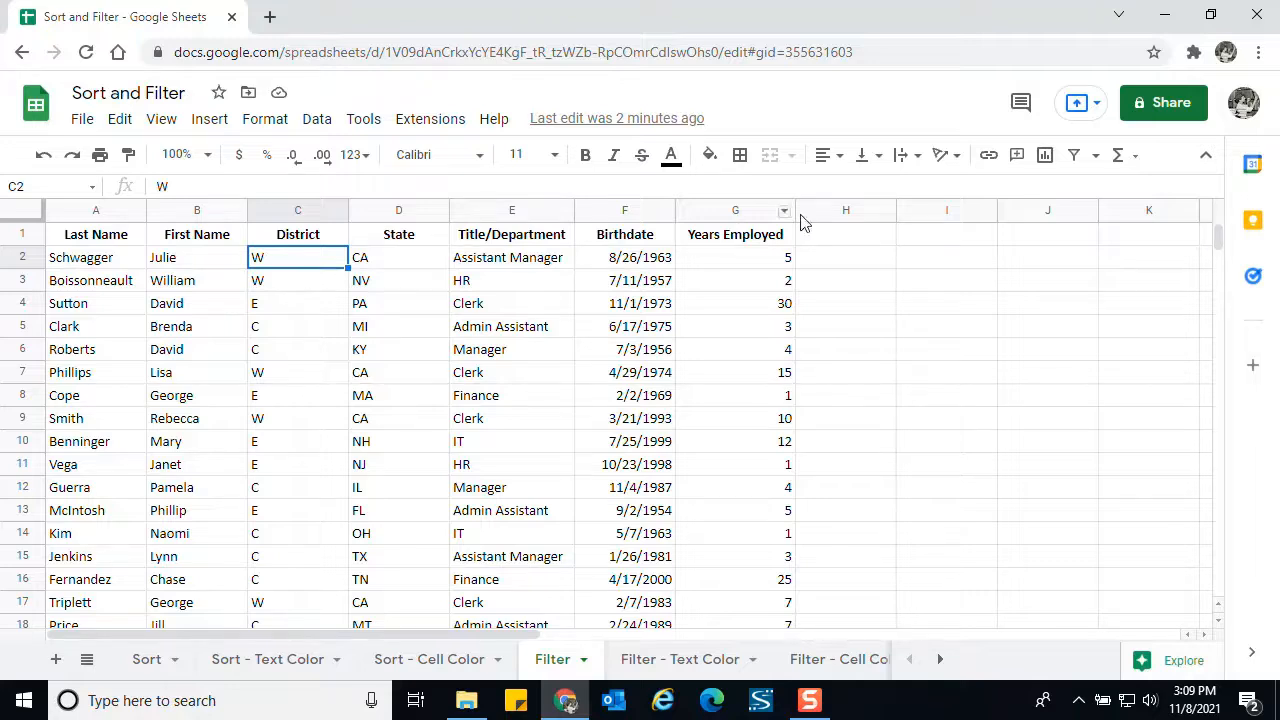
{"action": "left_click", "coordinate": [1097, 160]}
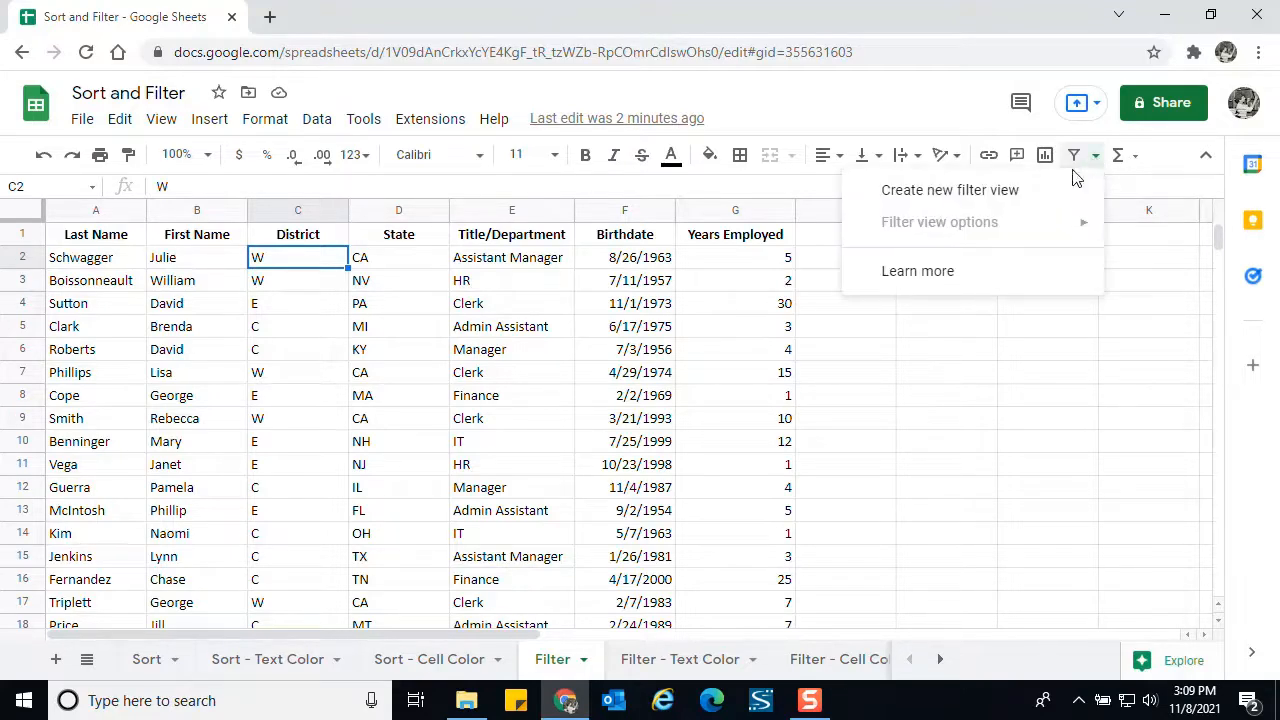
{"action": "left_click", "coordinate": [993, 197]}
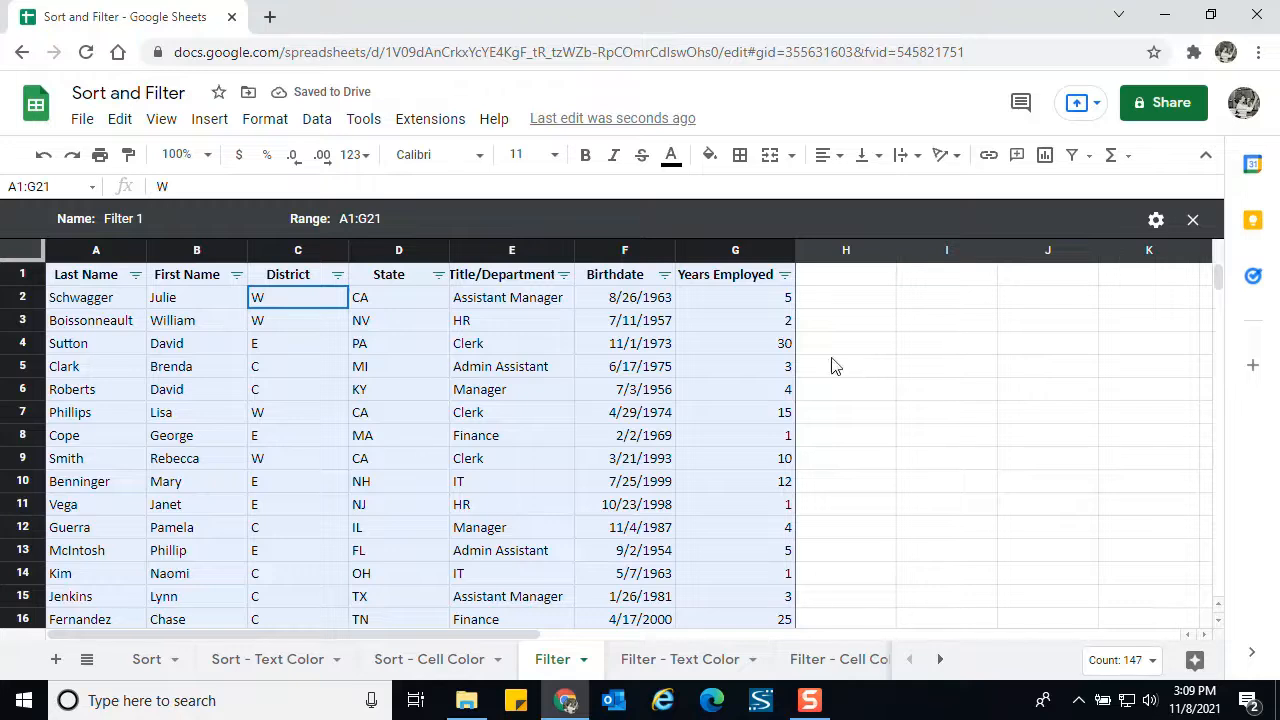
Step: Filter the District column by values so that only district W is shown
{"action": "left_click", "coordinate": [338, 276]}
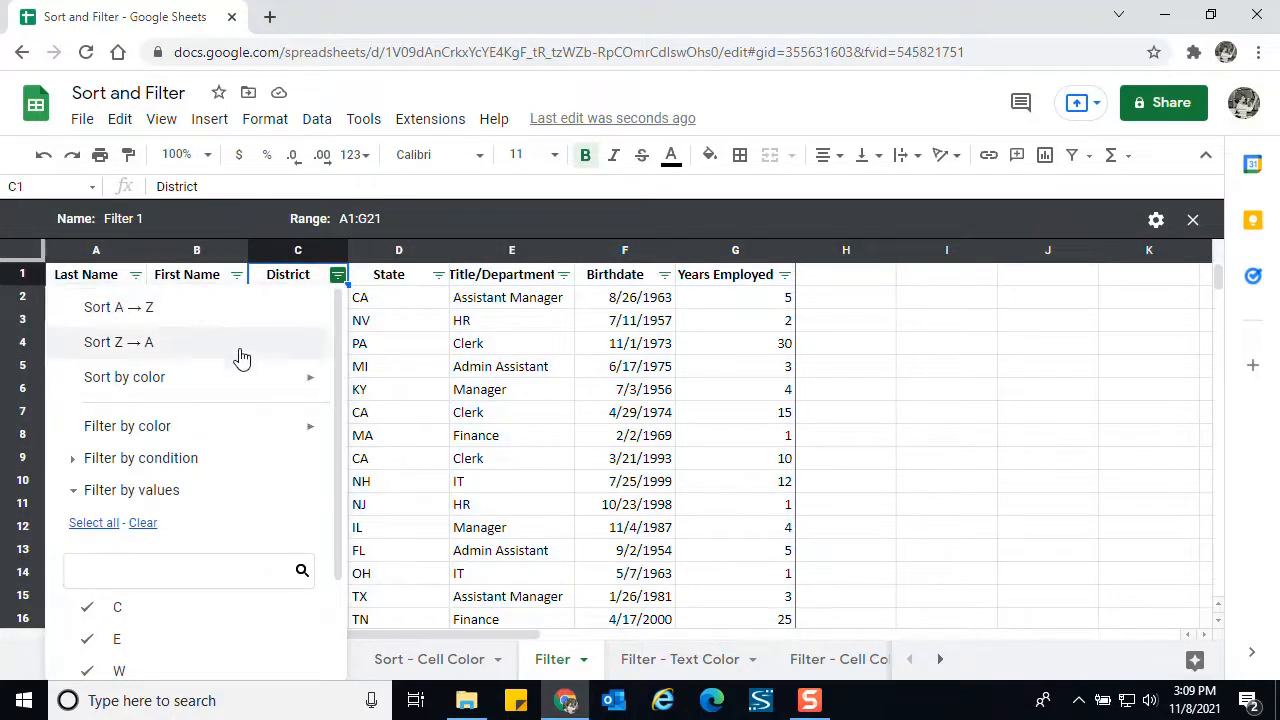
{"action": "mouse_move", "coordinate": [237, 371]}
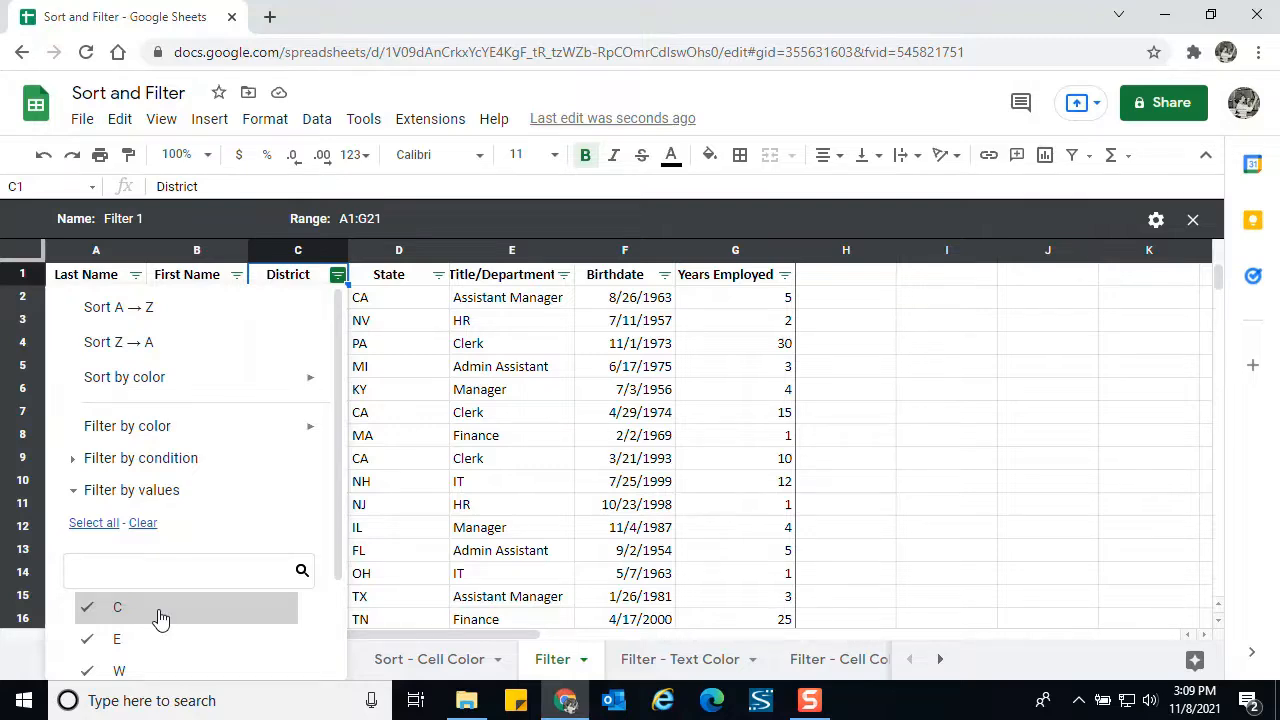
{"action": "left_click", "coordinate": [145, 524]}
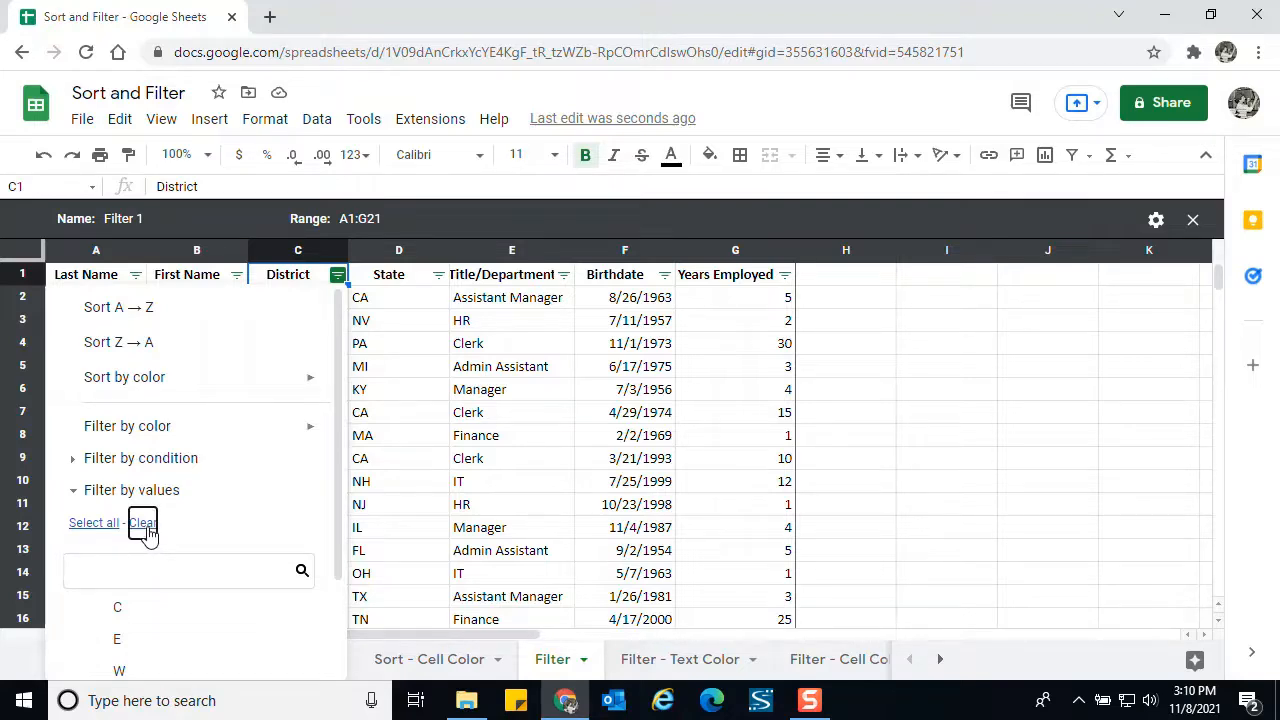
{"action": "left_click", "coordinate": [118, 671]}
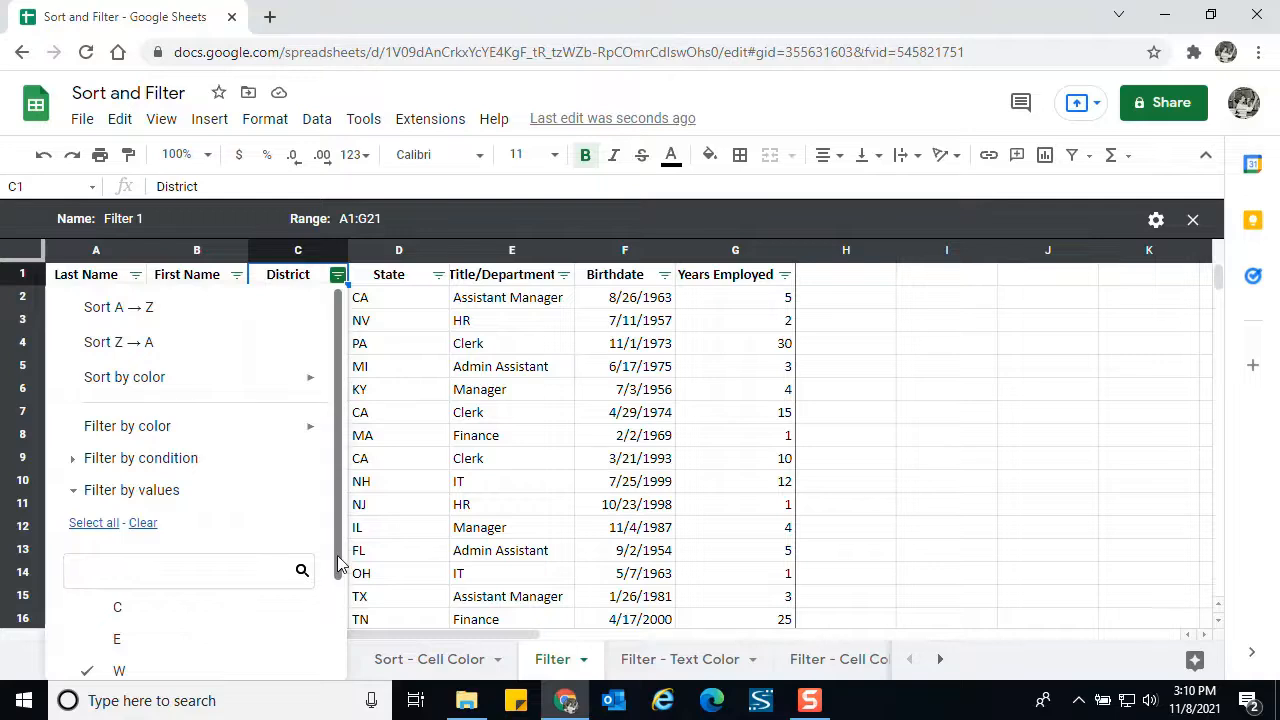
{"action": "scroll", "coordinate": [337, 600], "scroll_direction": "down", "scroll_amount": 2}
{"action": "scroll", "coordinate": [337, 600], "scroll_direction": "down", "scroll_amount": 2}
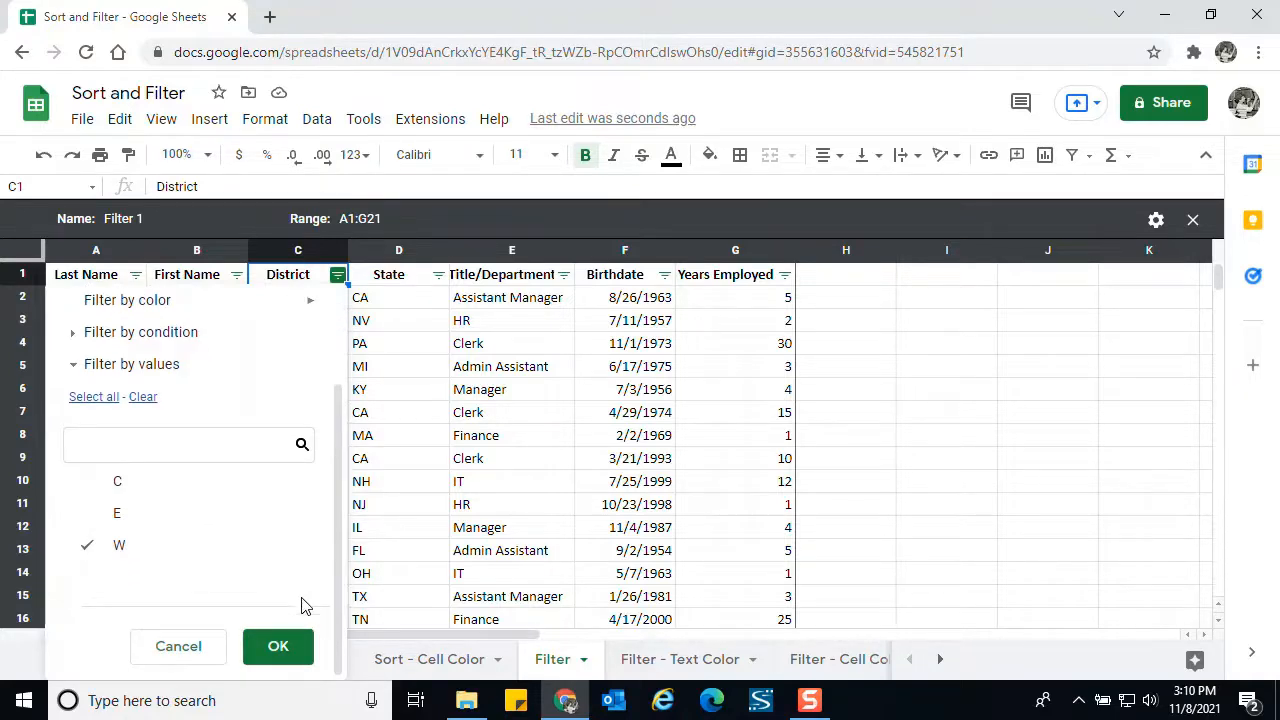
{"action": "left_click", "coordinate": [280, 648]}
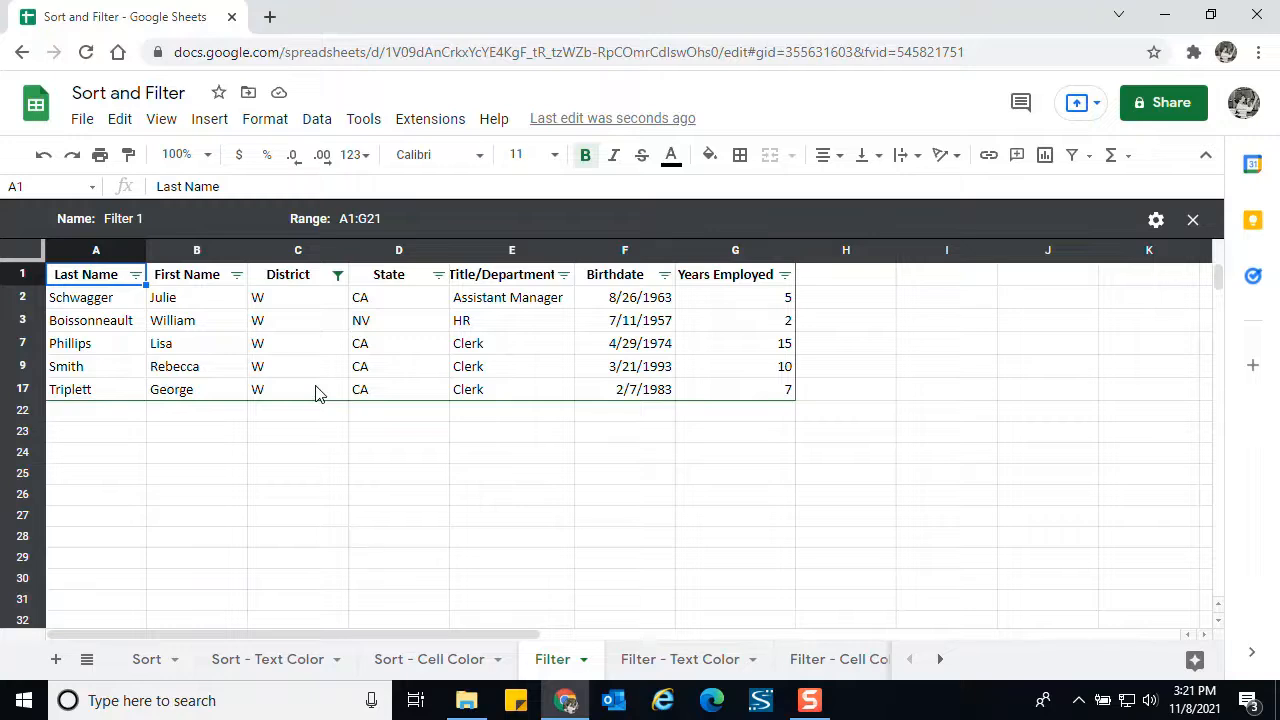
Step: Reset the District column's filter by selecting all of its values again
{"action": "left_click", "coordinate": [338, 275]}
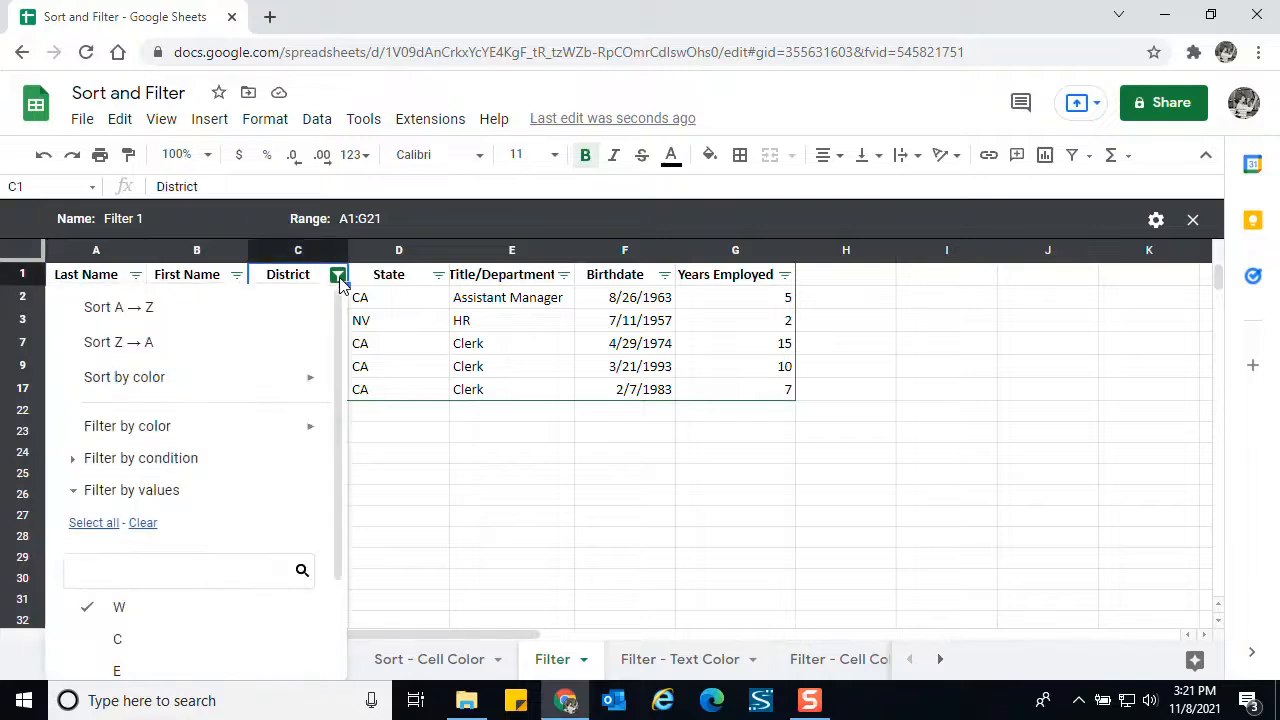
{"action": "scroll", "coordinate": [341, 346], "scroll_direction": "down", "scroll_amount": 1}
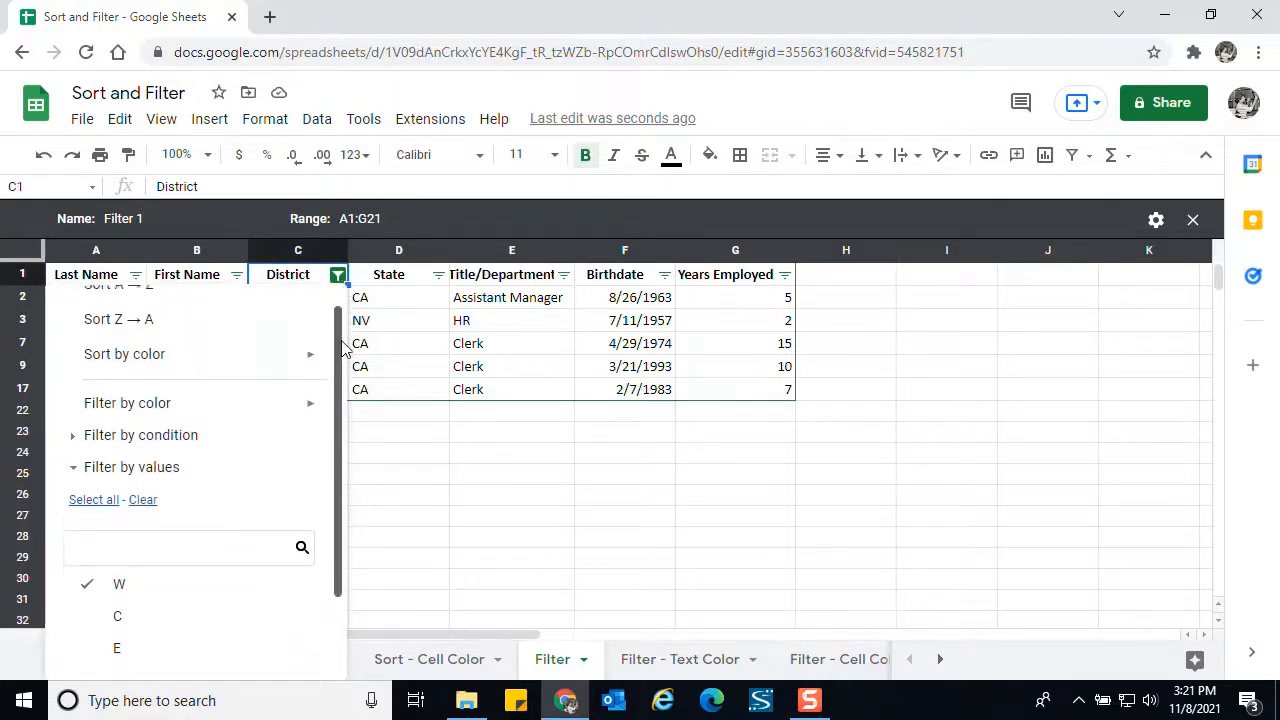
{"action": "left_click_drag", "start_coordinate": [341, 346], "coordinate": [340, 390]}
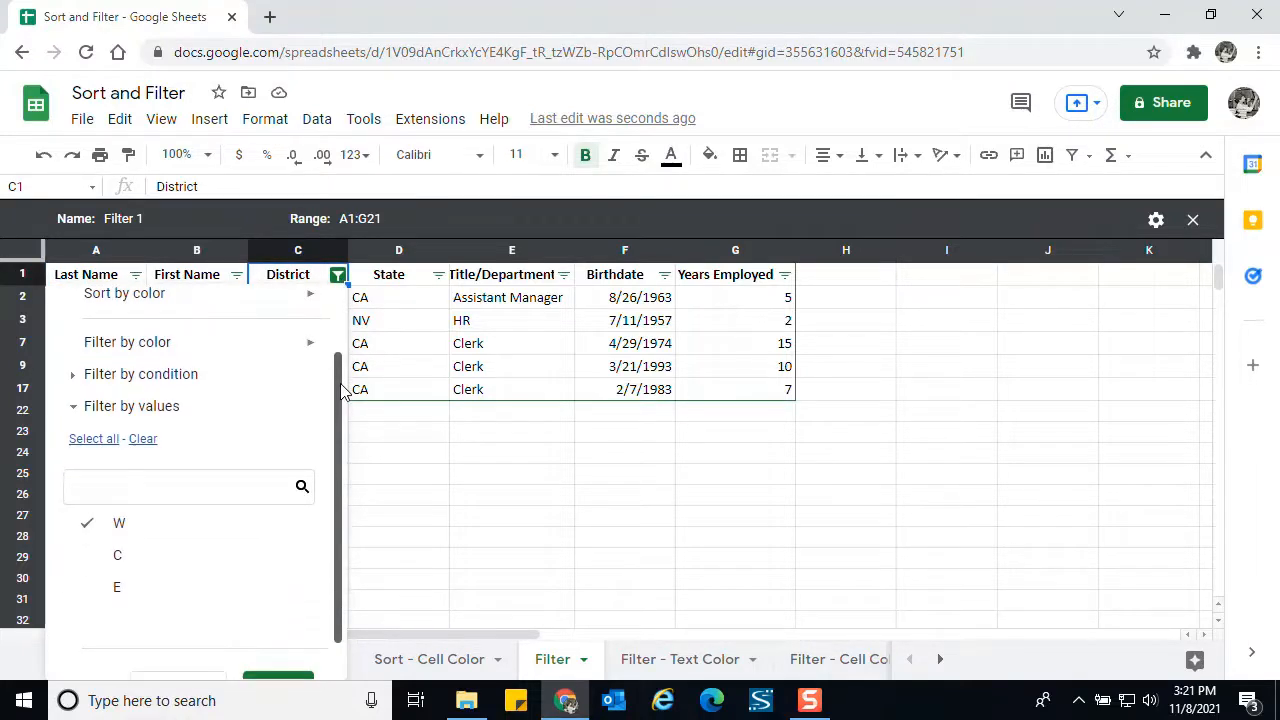
{"action": "left_click", "coordinate": [93, 441]}
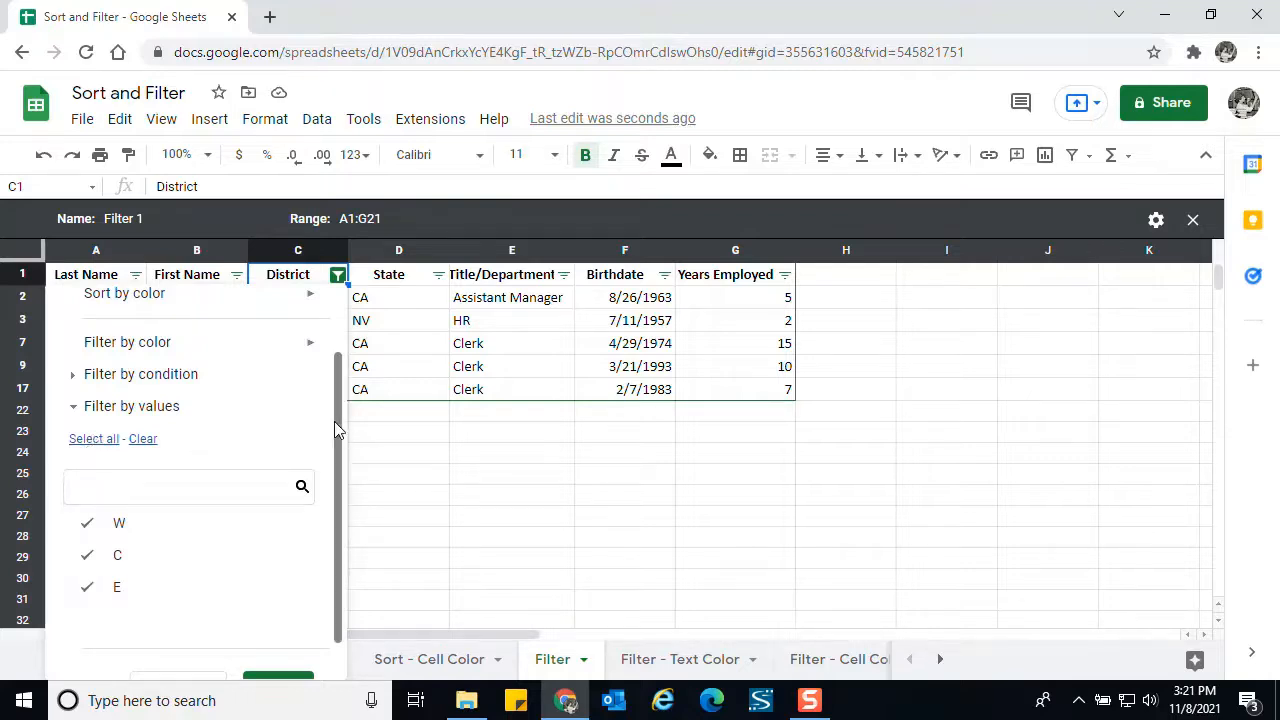
{"action": "scroll", "coordinate": [334, 421], "scroll_direction": "down", "scroll_amount": 1}
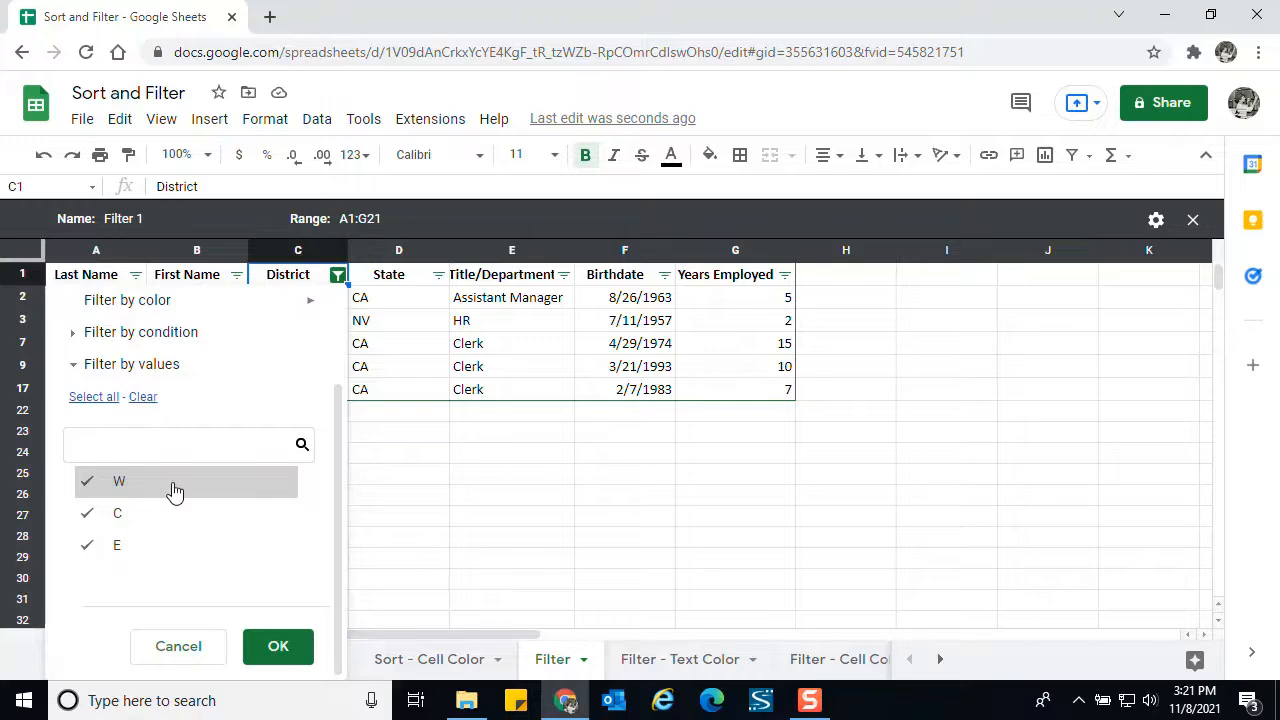
{"action": "left_click", "coordinate": [278, 647]}
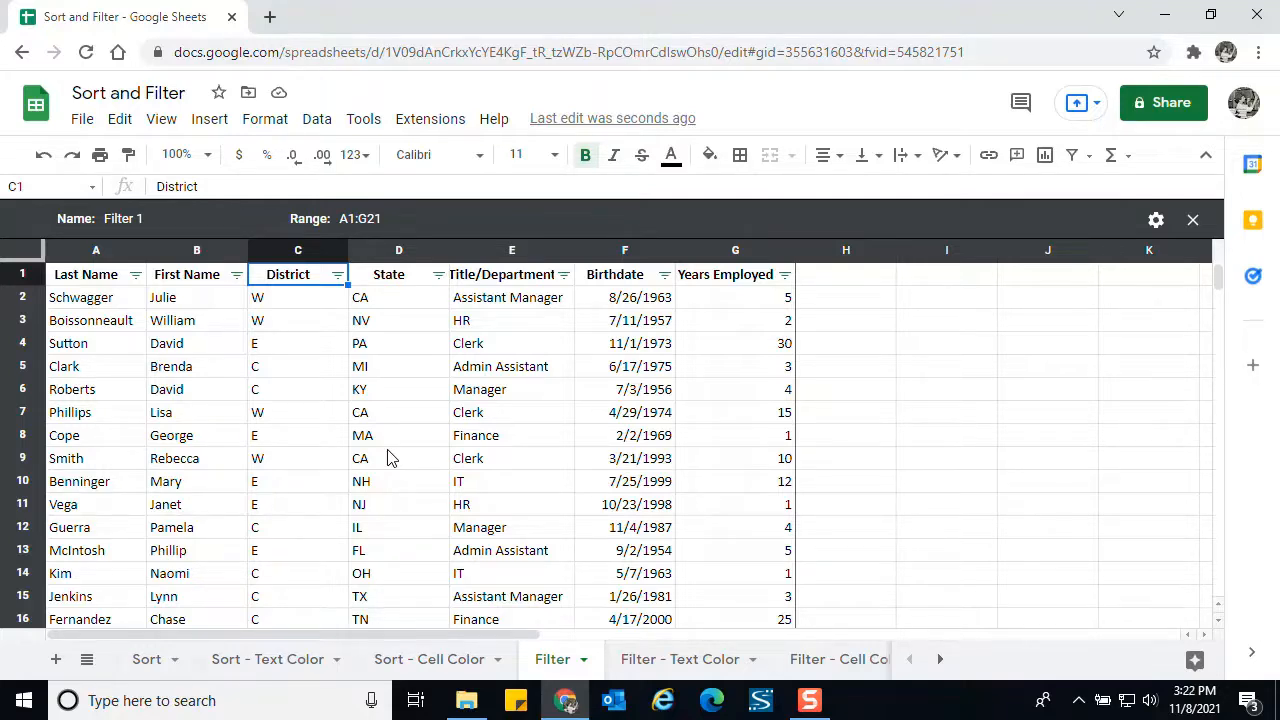
Step: Filter the District column by values so that only district E is shown
{"action": "left_click", "coordinate": [338, 276]}
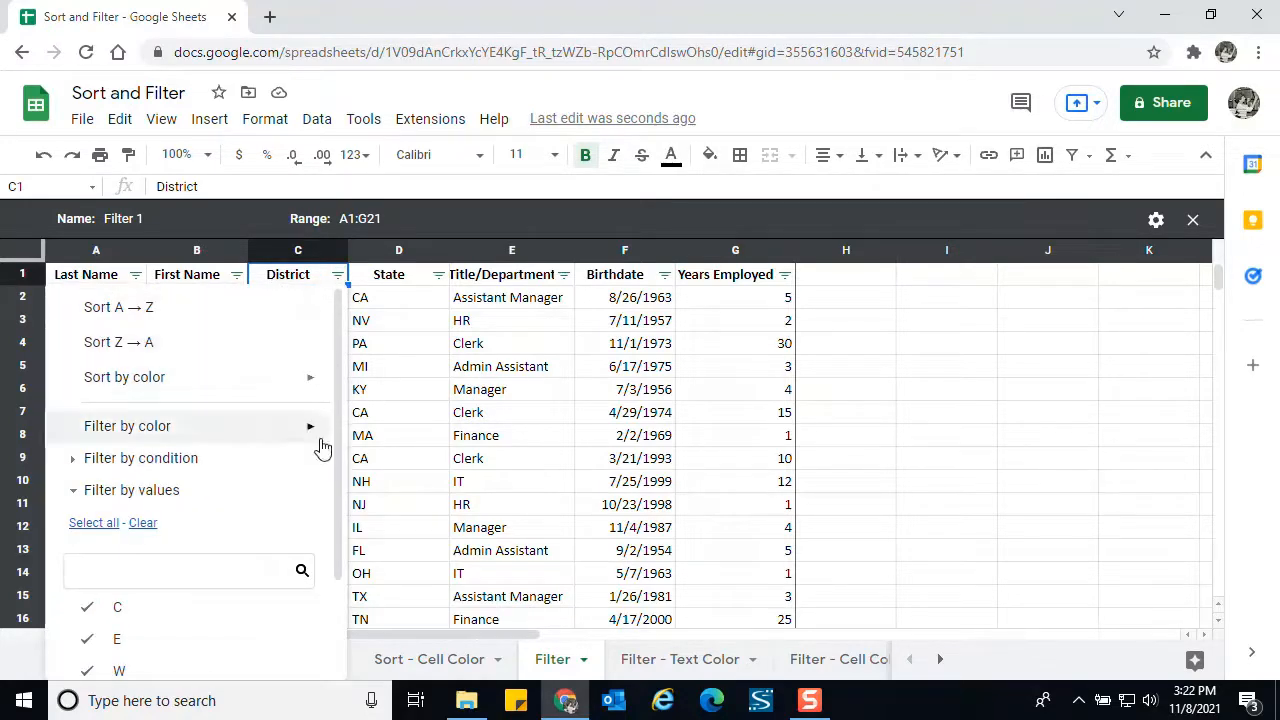
{"action": "scroll", "coordinate": [337, 450], "scroll_direction": "down", "scroll_amount": 2}
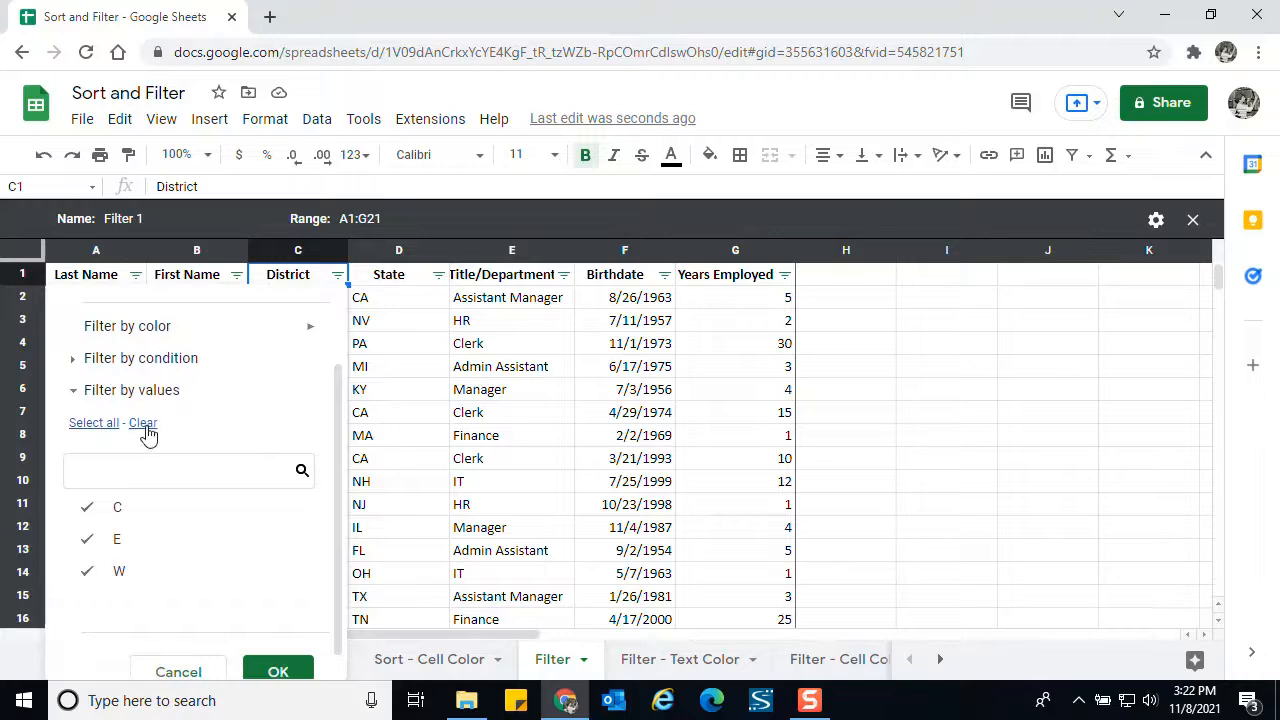
{"action": "left_click", "coordinate": [145, 428]}
{"action": "left_click", "coordinate": [118, 540]}
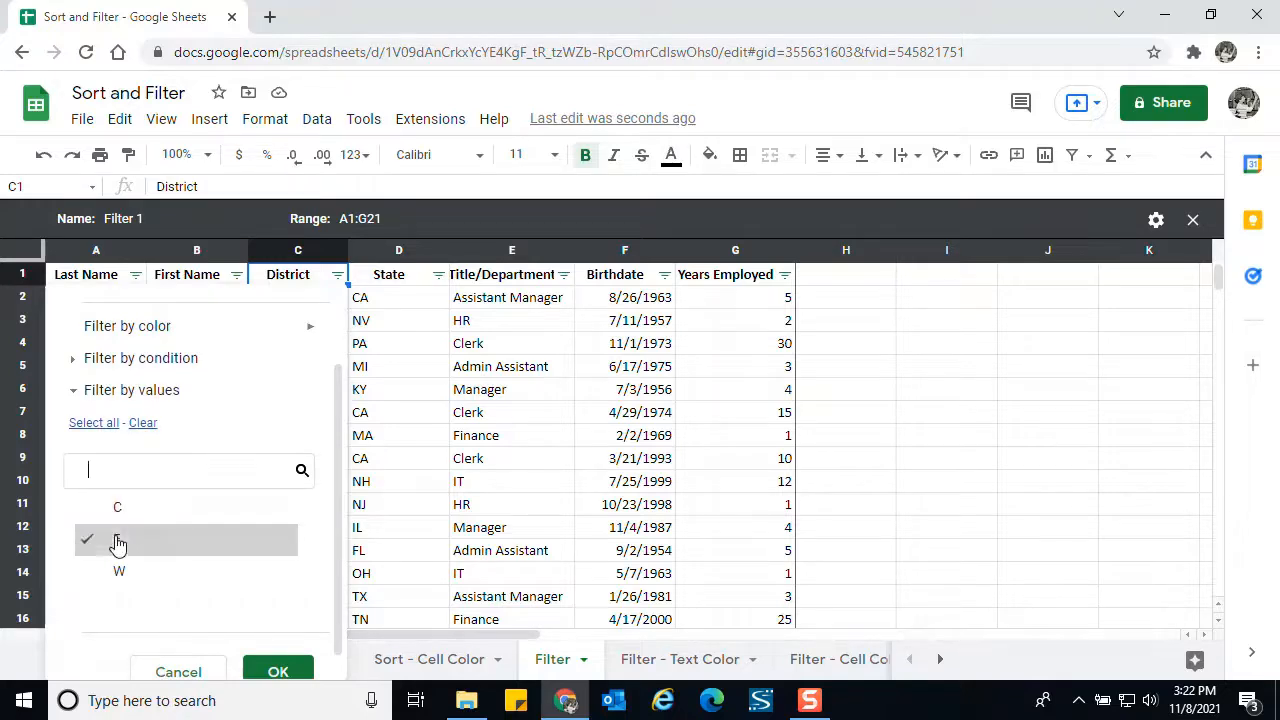
{"action": "left_click", "coordinate": [280, 668]}
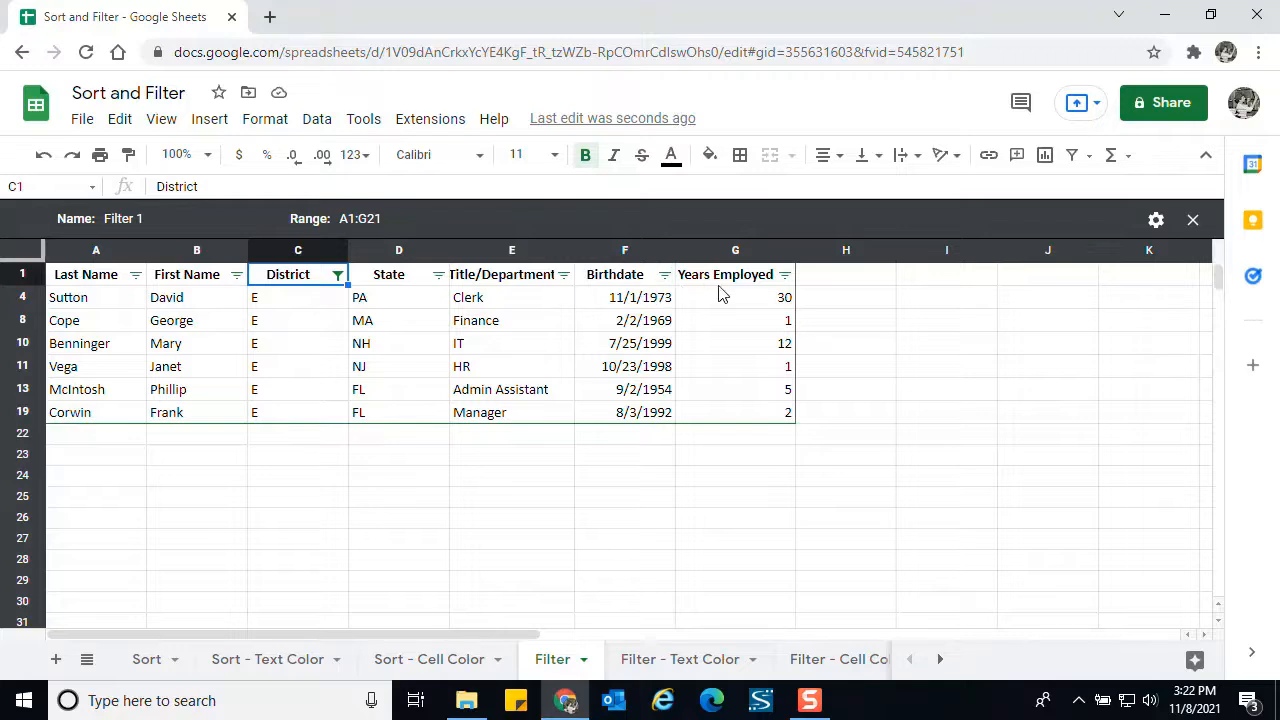
Step: Choose the Greater than condition for filtering the Years Employed column
{"action": "left_click", "coordinate": [785, 276]}
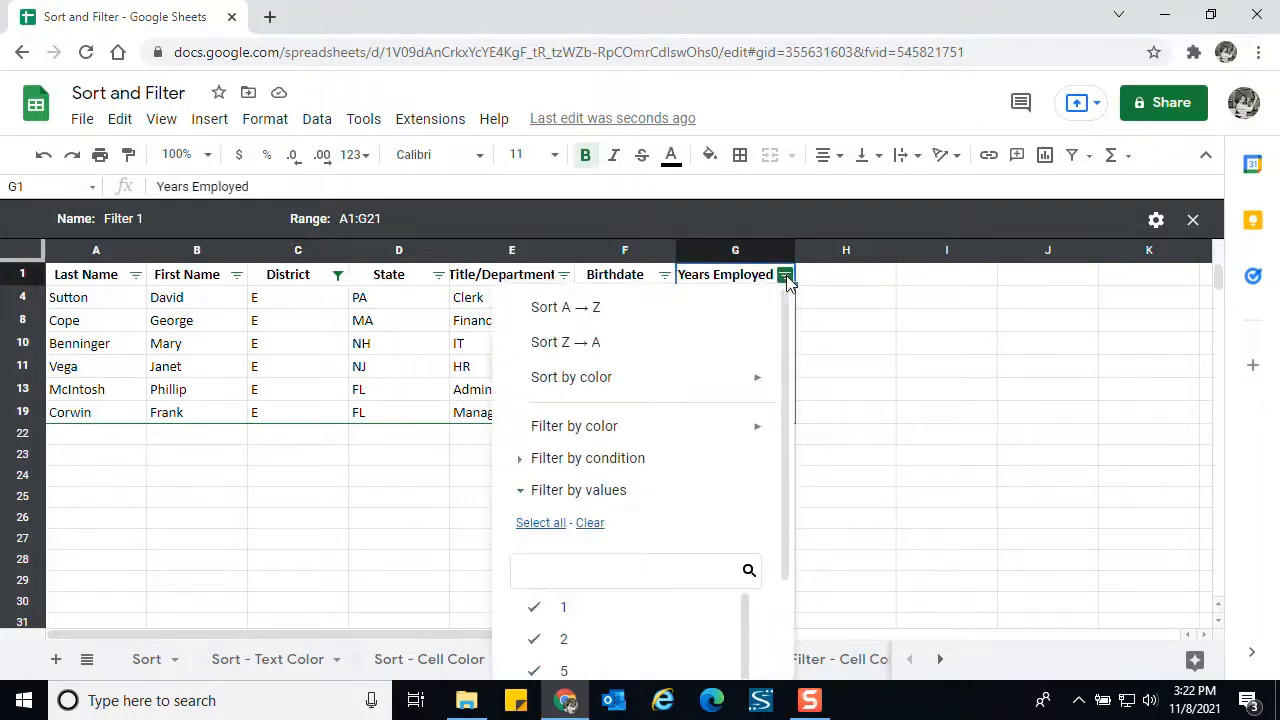
{"action": "left_click_drag", "start_coordinate": [792, 318], "coordinate": [785, 390]}
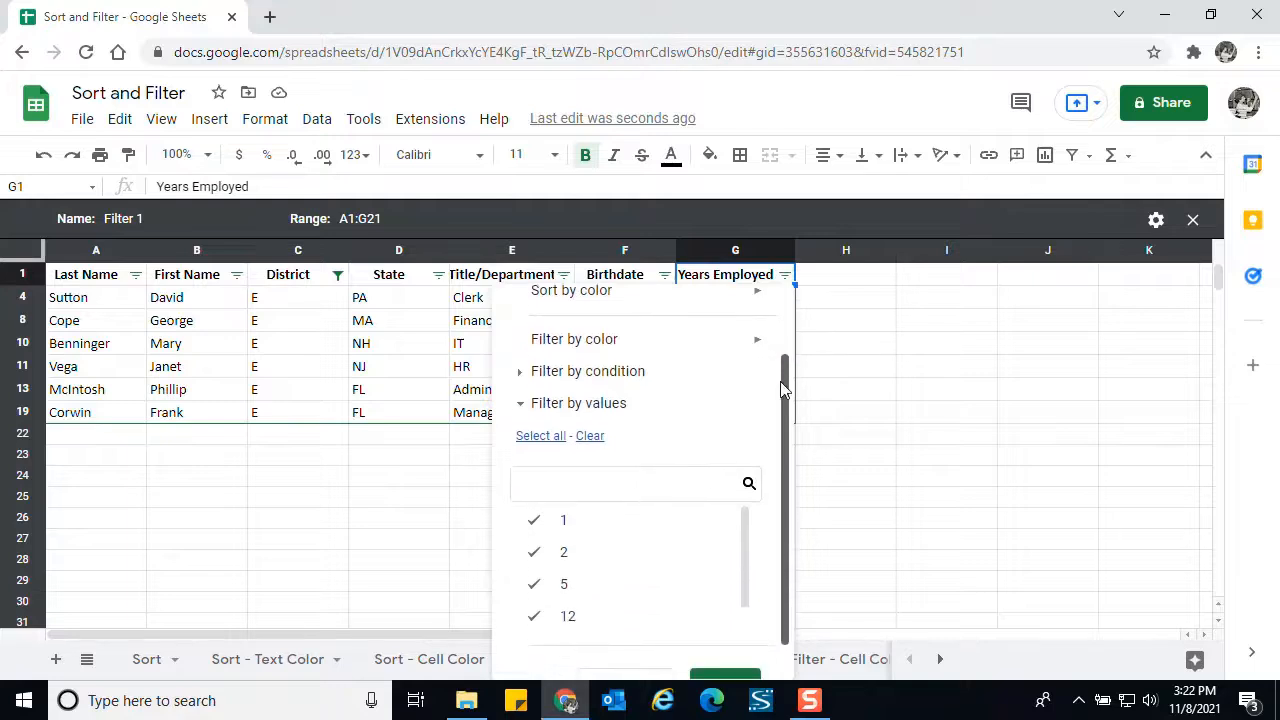
{"action": "left_click", "coordinate": [543, 375]}
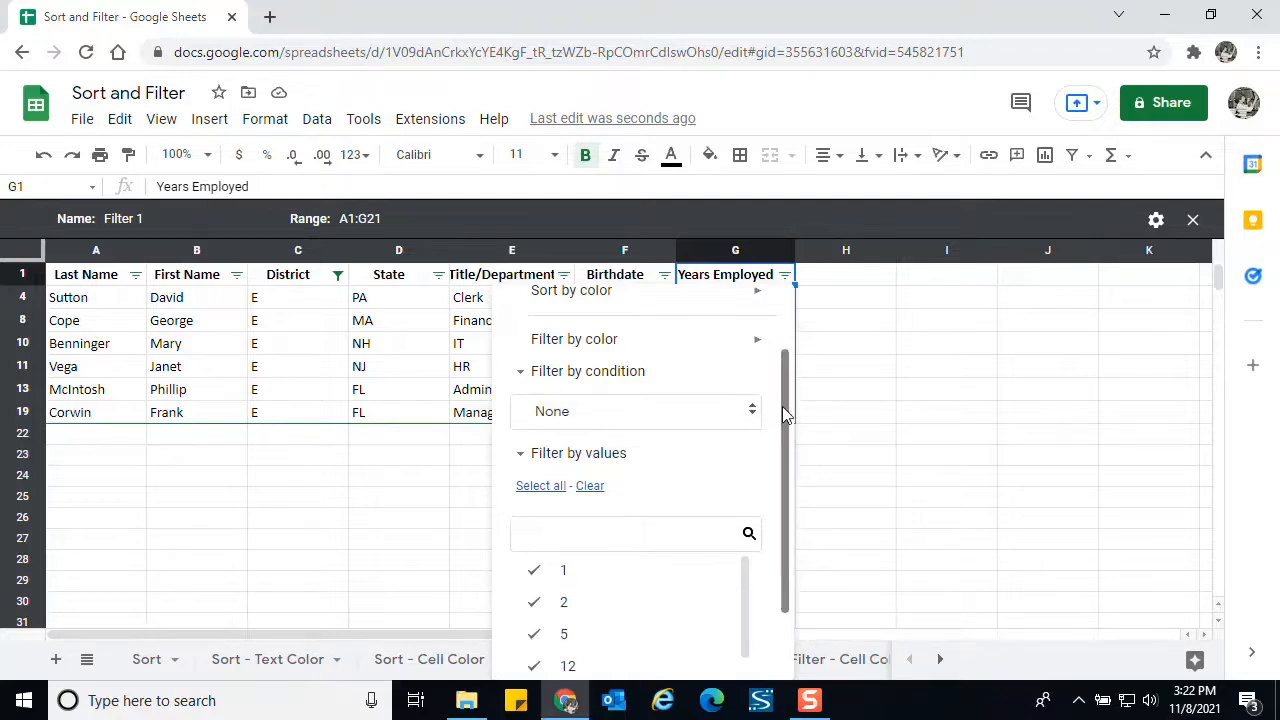
{"action": "left_click_drag", "start_coordinate": [782, 406], "coordinate": [783, 420]}
{"action": "left_click", "coordinate": [752, 398]}
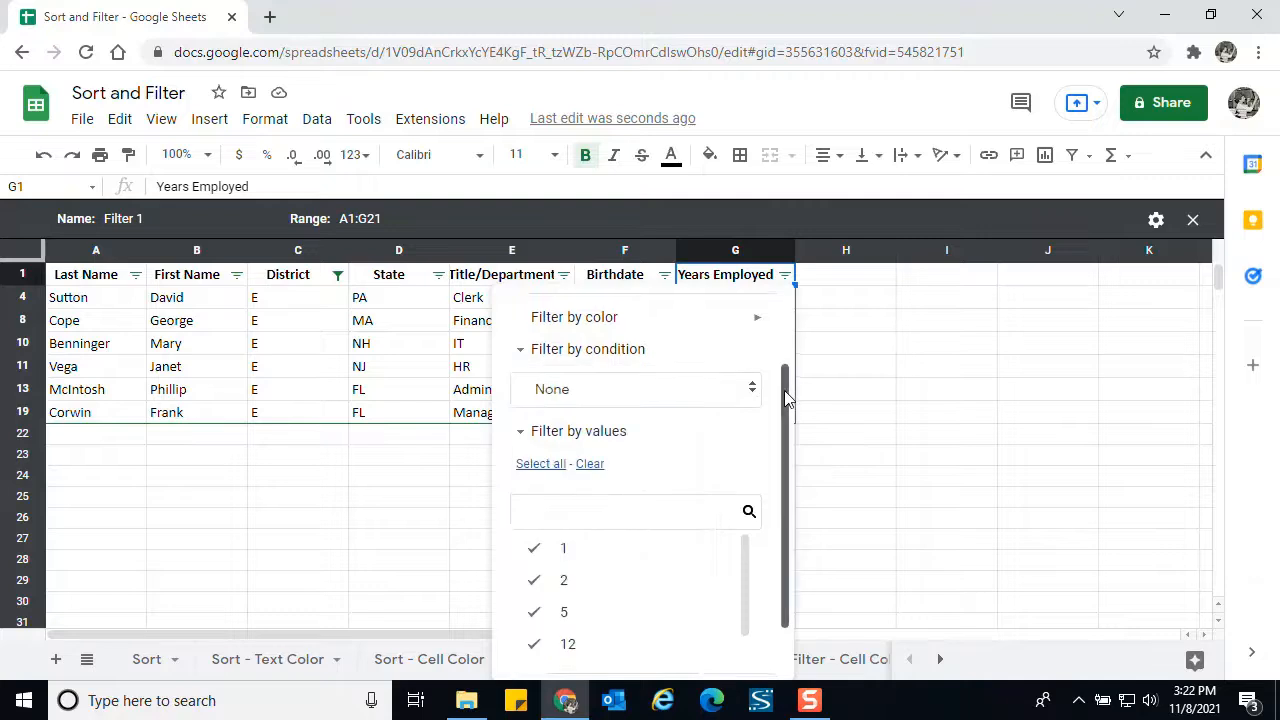
{"action": "left_click_drag", "start_coordinate": [786, 388], "coordinate": [786, 398]}
{"action": "left_click", "coordinate": [752, 393]}
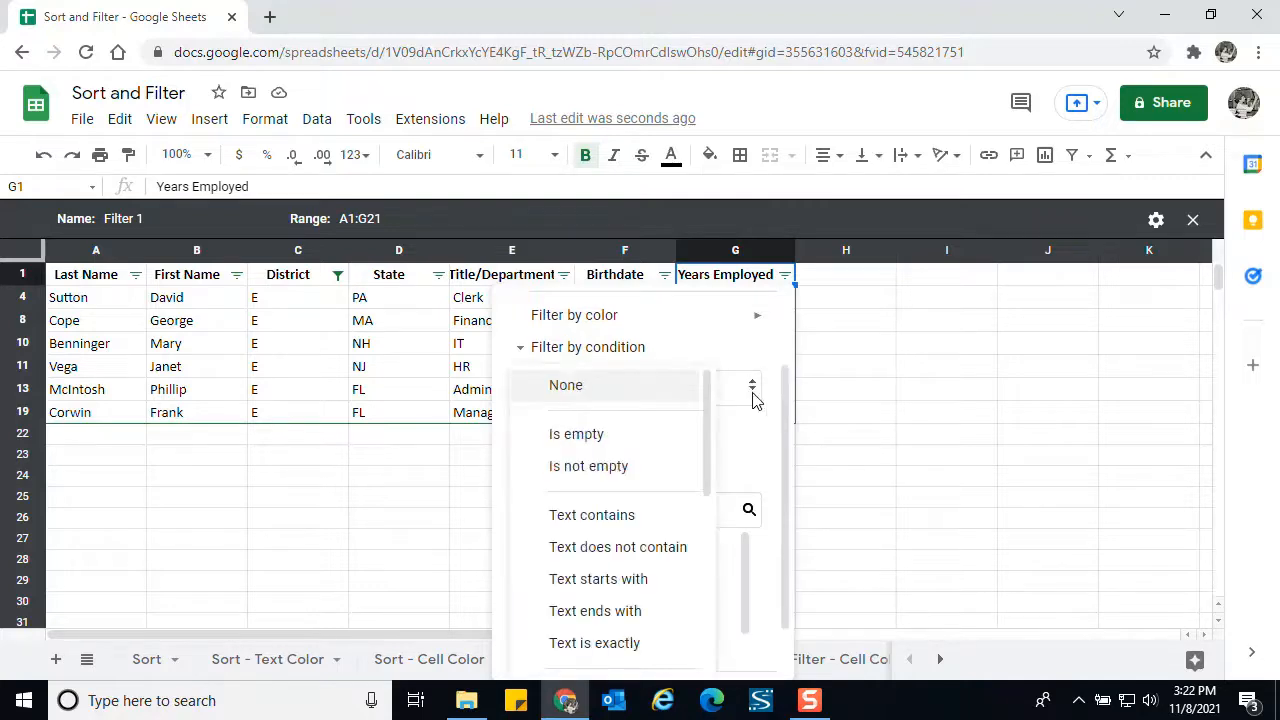
{"action": "left_click_drag", "start_coordinate": [704, 437], "coordinate": [695, 518]}
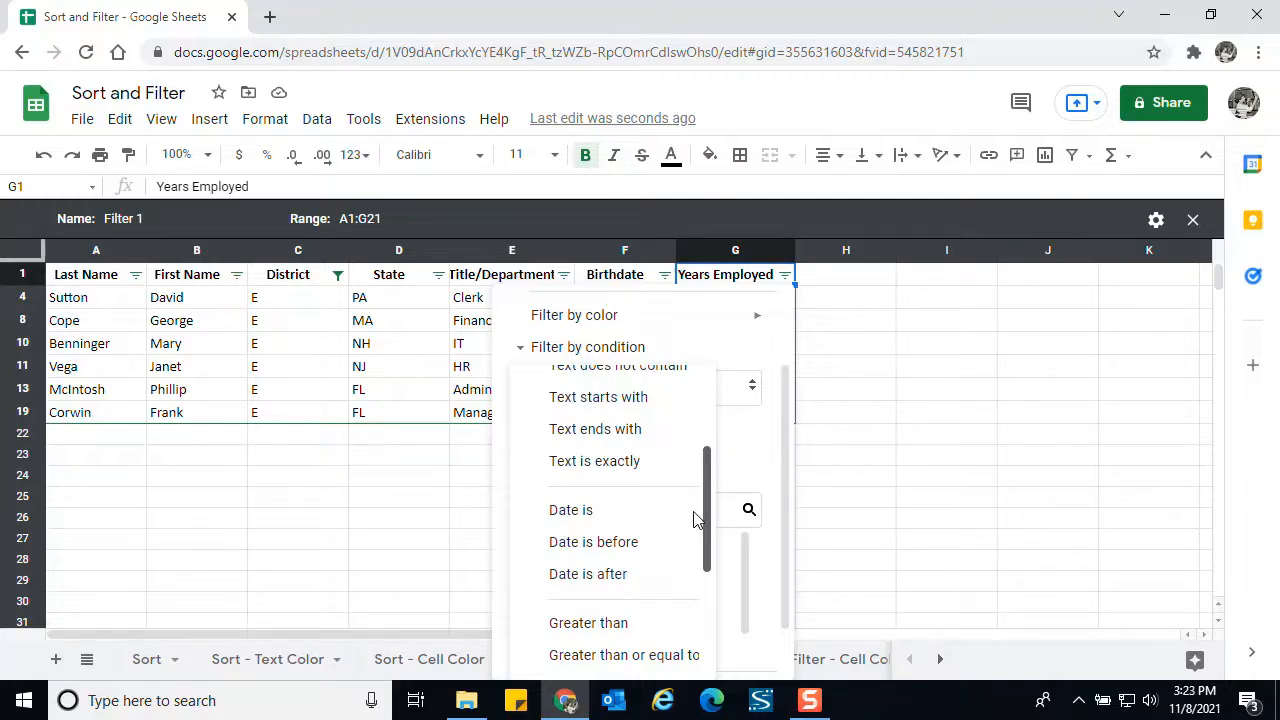
{"action": "left_click_drag", "start_coordinate": [697, 518], "coordinate": [697, 567]}
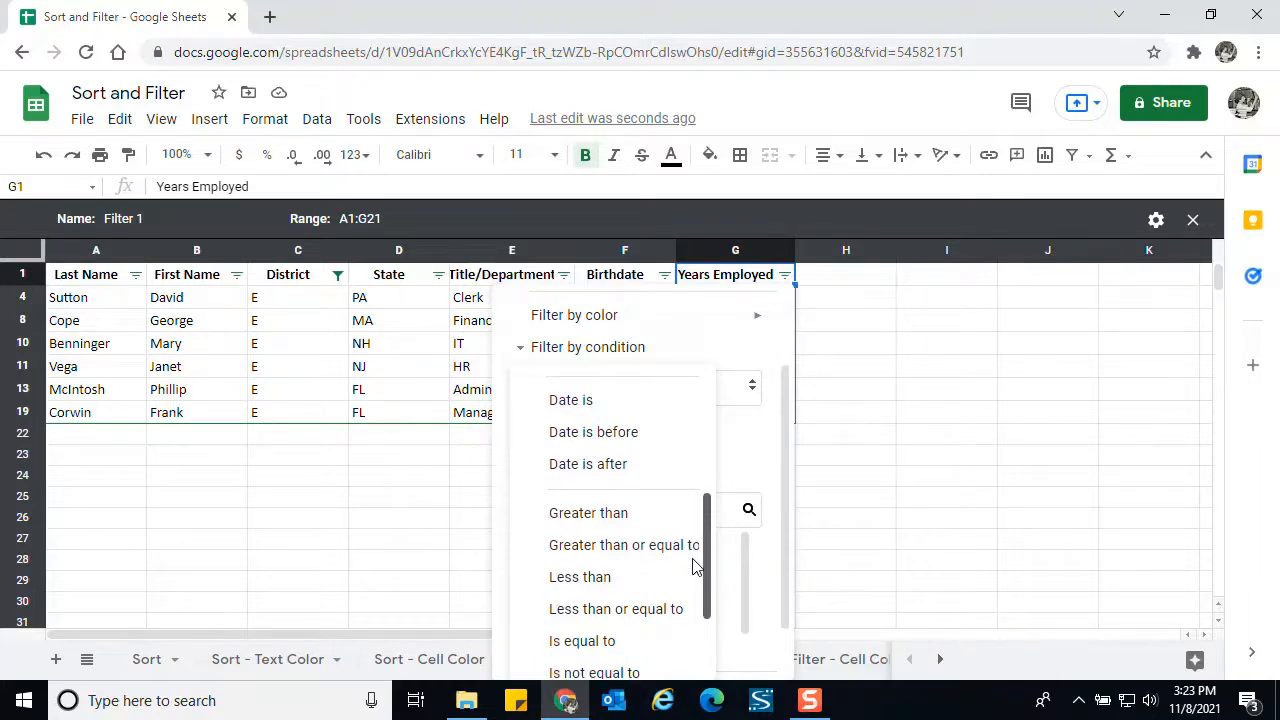
{"action": "left_click_drag", "start_coordinate": [697, 567], "coordinate": [698, 600]}
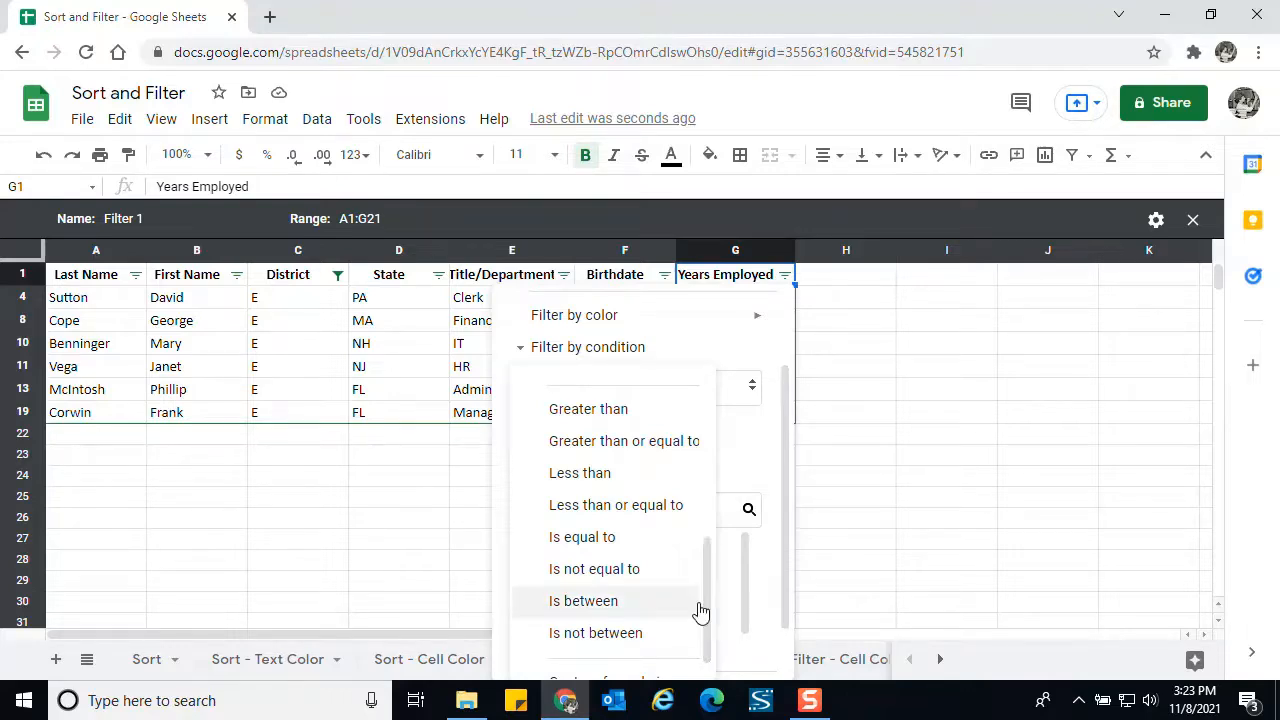
{"action": "left_click", "coordinate": [632, 418]}
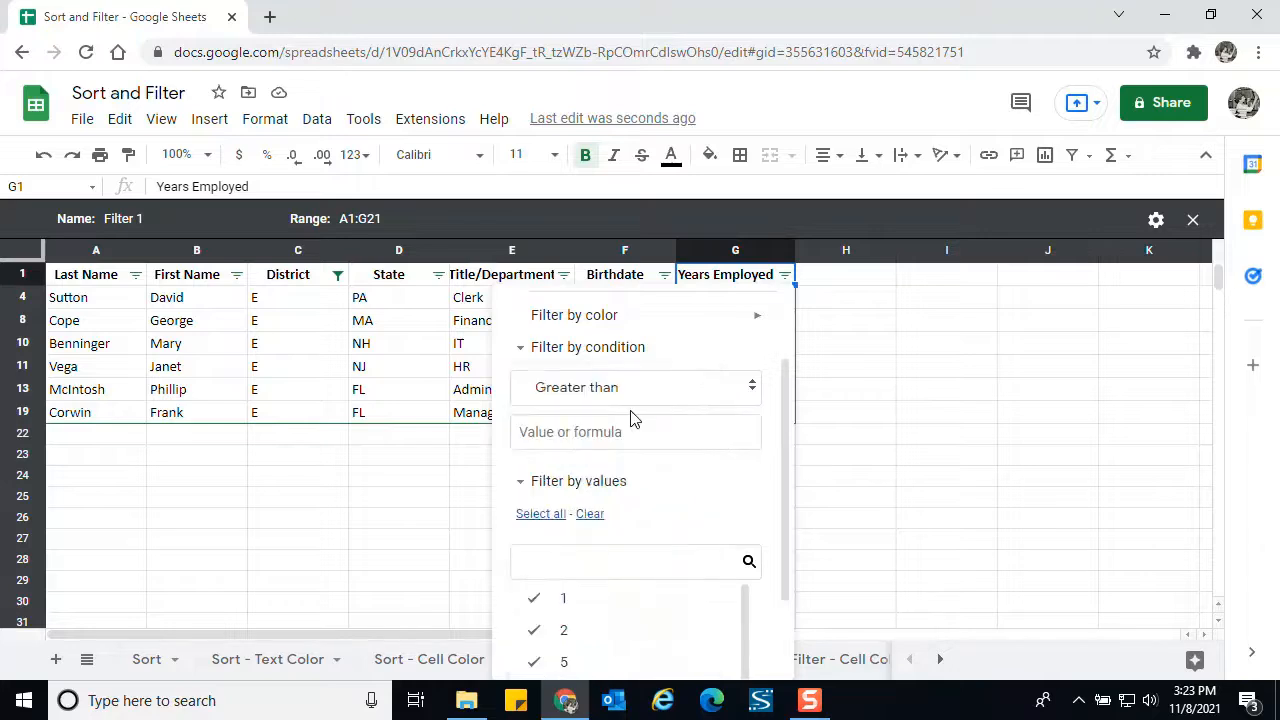
Step: Set the Greater than condition's value to 5 and apply the Years Employed filter
{"action": "left_click", "coordinate": [650, 390]}
{"action": "left_click", "coordinate": [655, 388]}
{"action": "left_click", "coordinate": [577, 438]}
{"action": "type", "text": "5"}
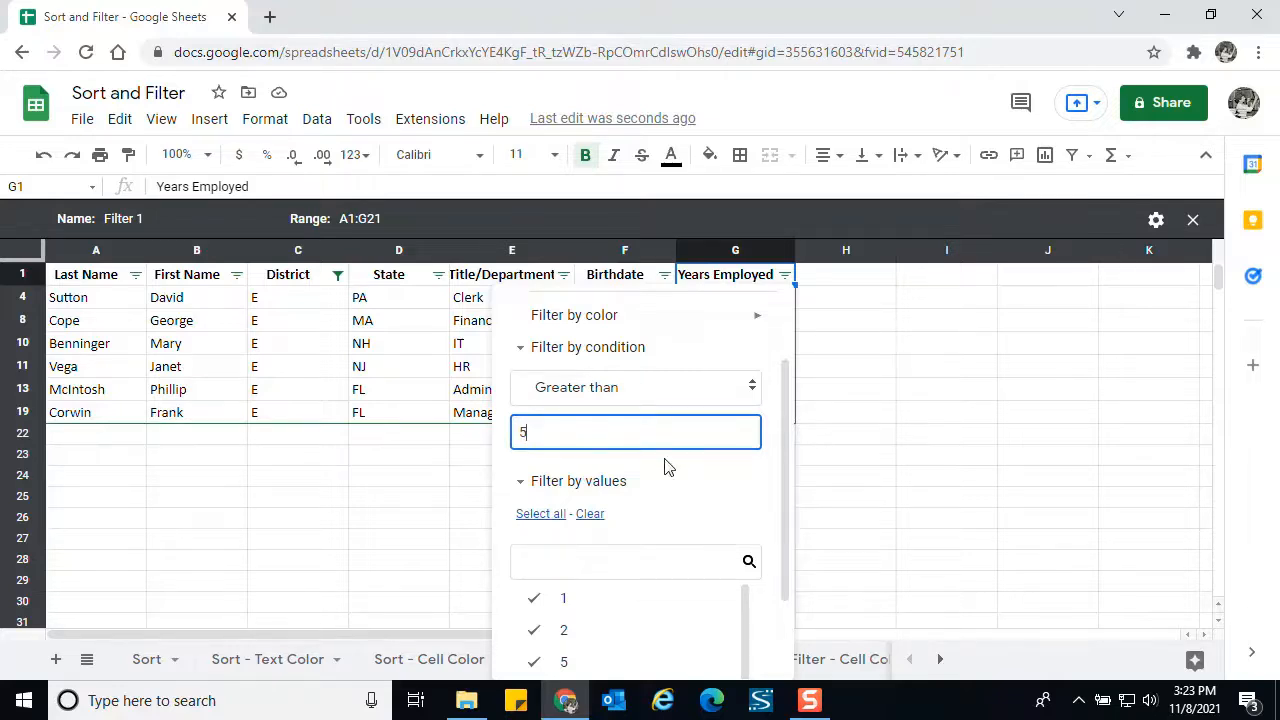
{"action": "left_click_drag", "start_coordinate": [783, 404], "coordinate": [783, 507]}
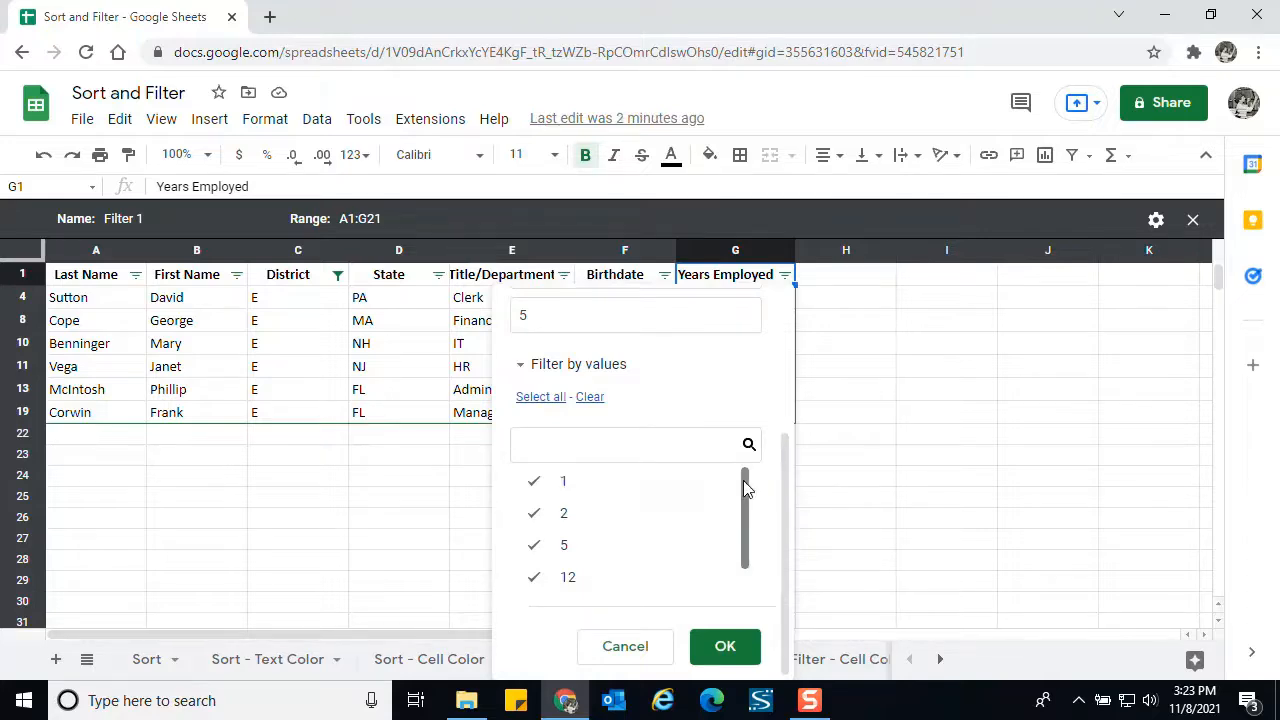
{"action": "mouse_move", "coordinate": [743, 480]}
{"action": "left_mouse_down"}
{"action": "mouse_move", "coordinate": [728, 533]}
{"action": "mouse_move", "coordinate": [745, 488]}
{"action": "left_mouse_up"}
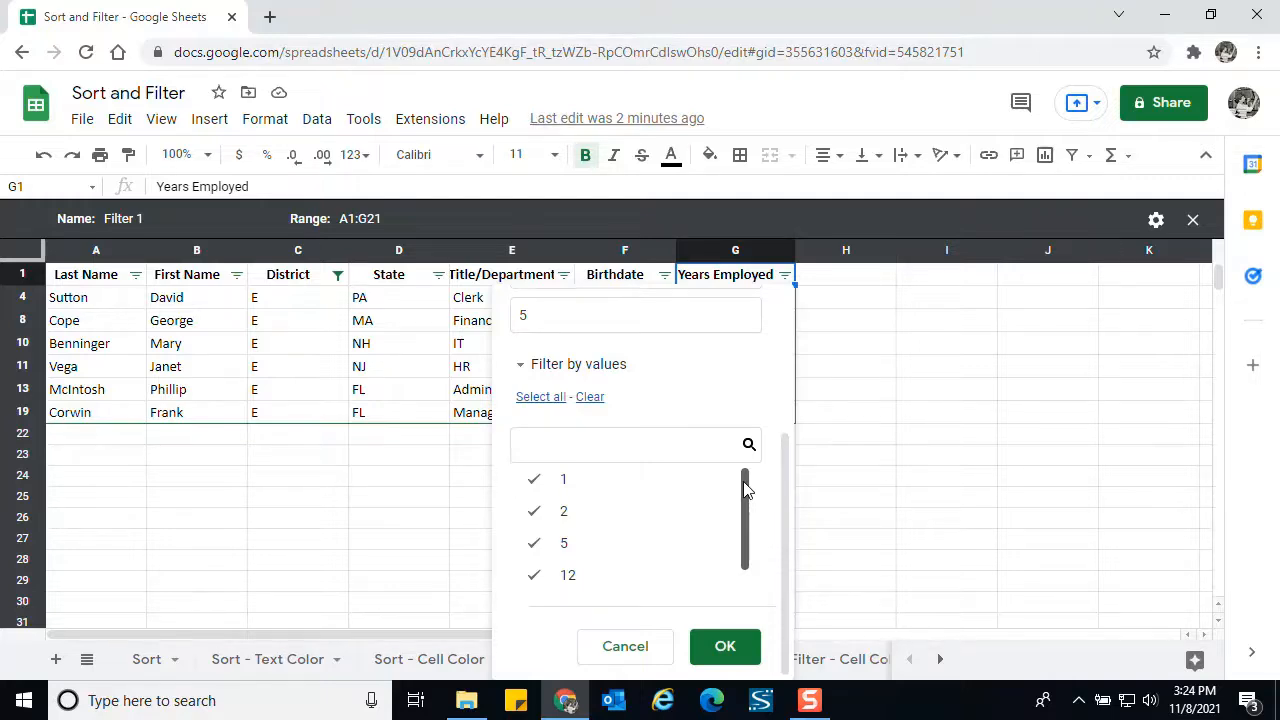
{"action": "left_click_drag", "start_coordinate": [745, 487], "coordinate": [745, 479]}
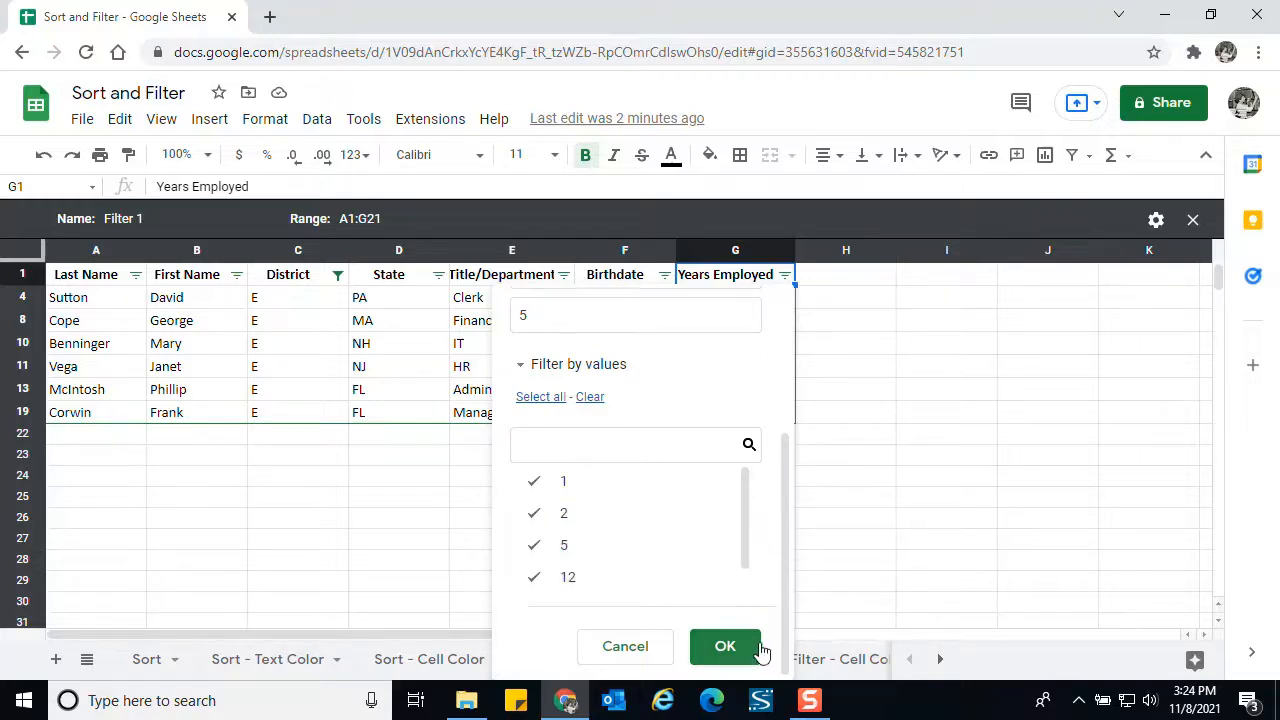
{"action": "left_click", "coordinate": [725, 652]}
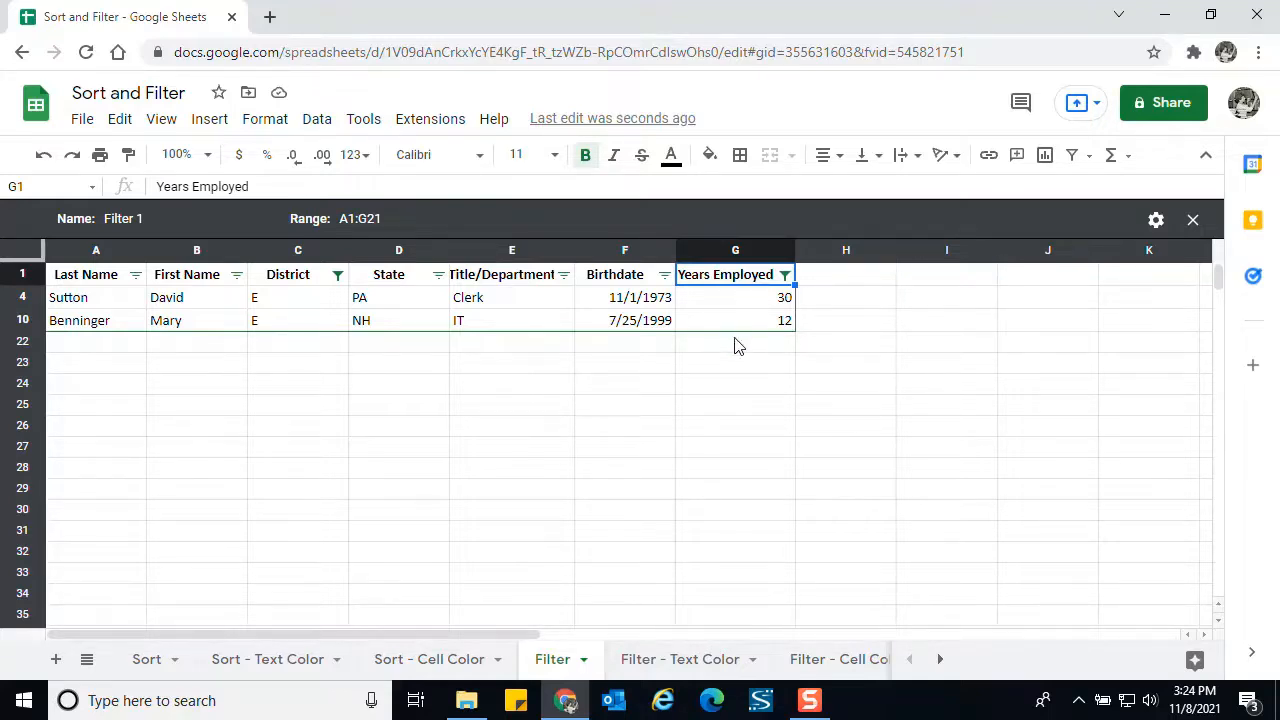
{"action": "left_click", "coordinate": [786, 276]}
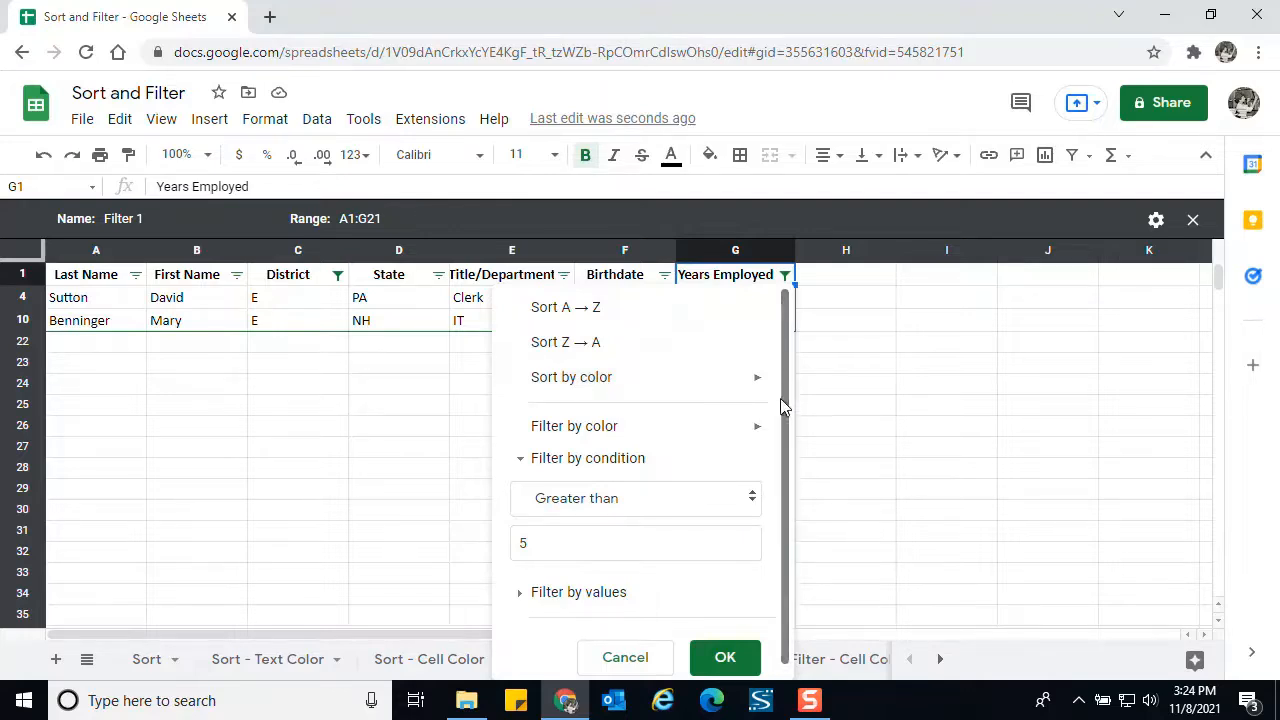
{"action": "left_click", "coordinate": [840, 390]}
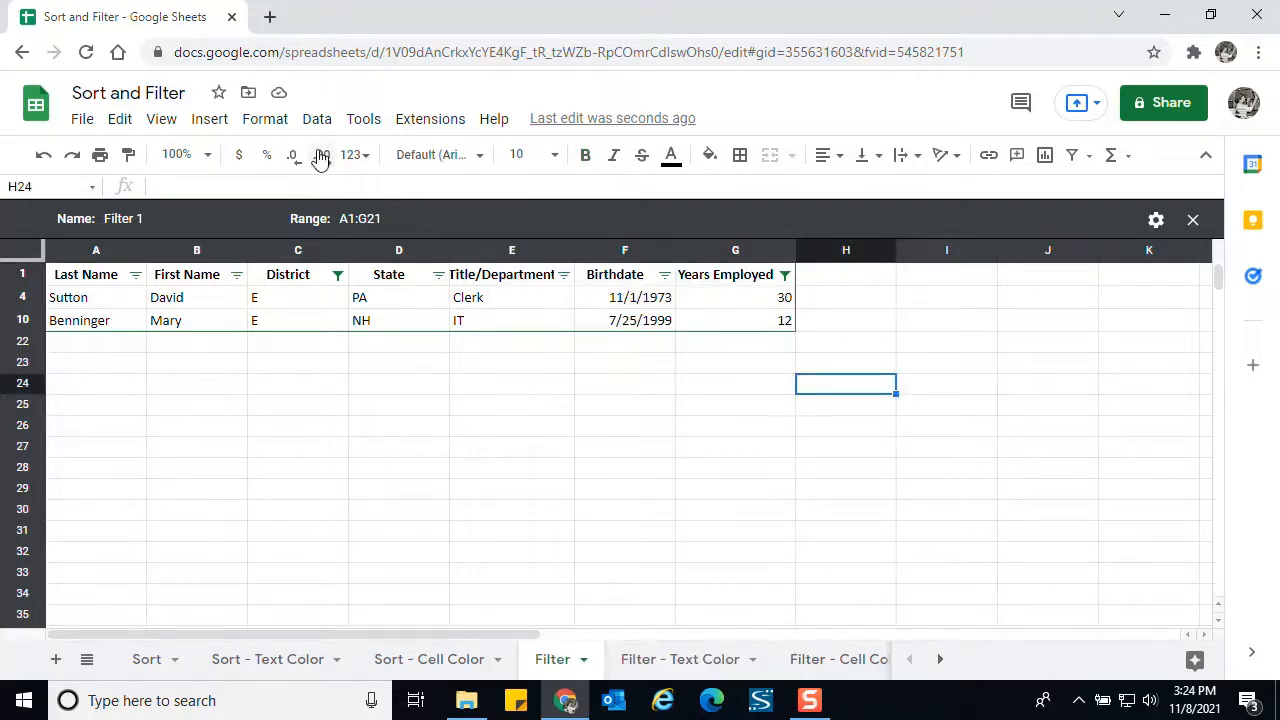
Step: Turn off the active filter view on the Filter sheet by switching the filter views to None
{"action": "left_click", "coordinate": [310, 308]}
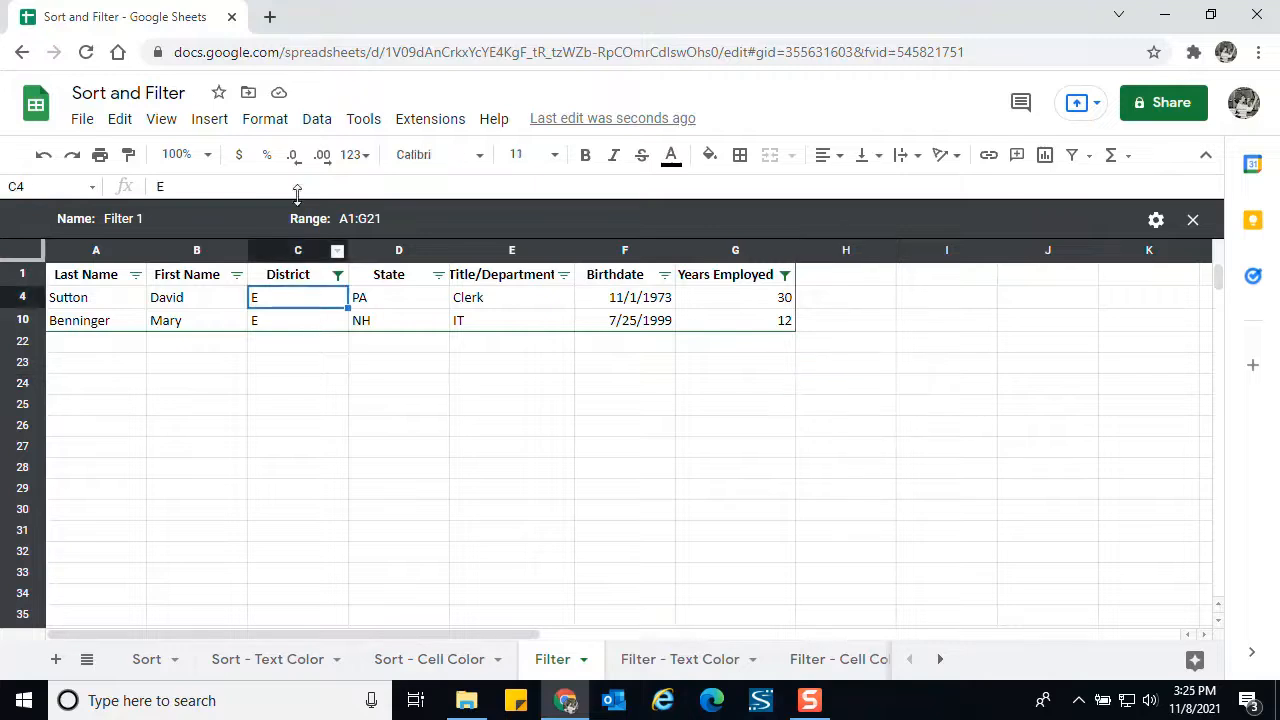
{"action": "left_click", "coordinate": [317, 122]}
{"action": "mouse_move", "coordinate": [335, 158]}
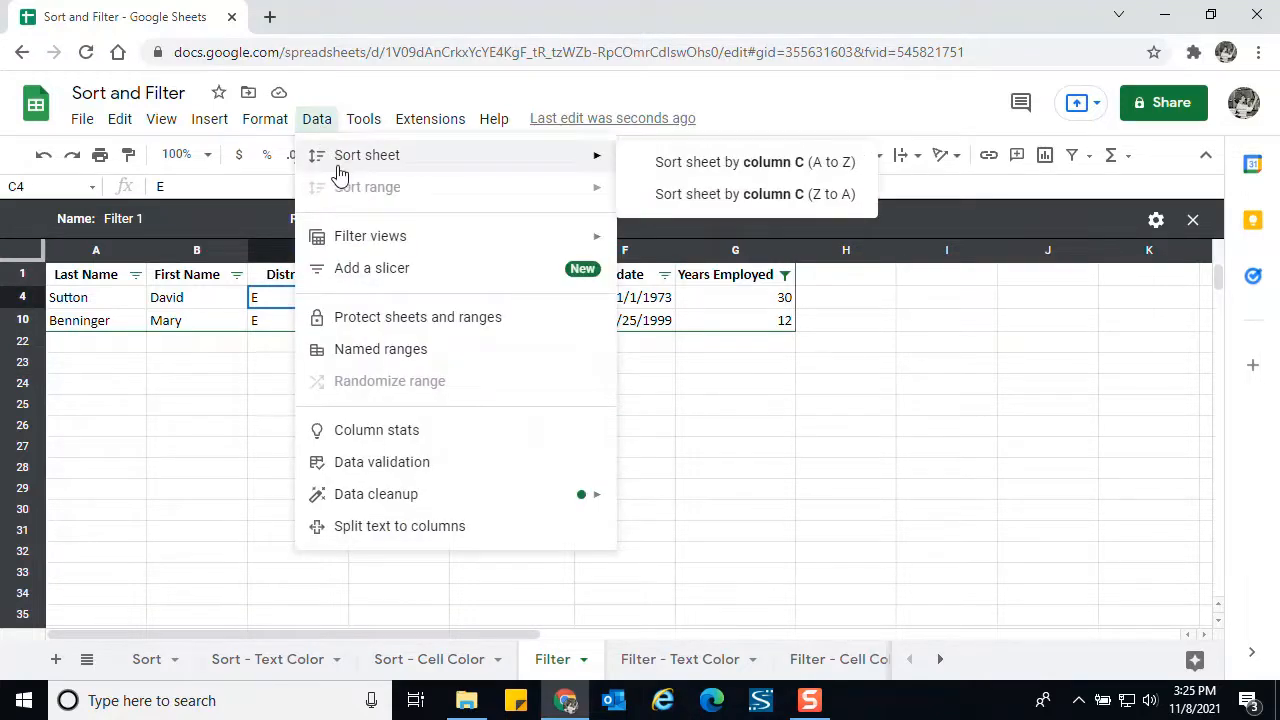
{"action": "mouse_move", "coordinate": [368, 246]}
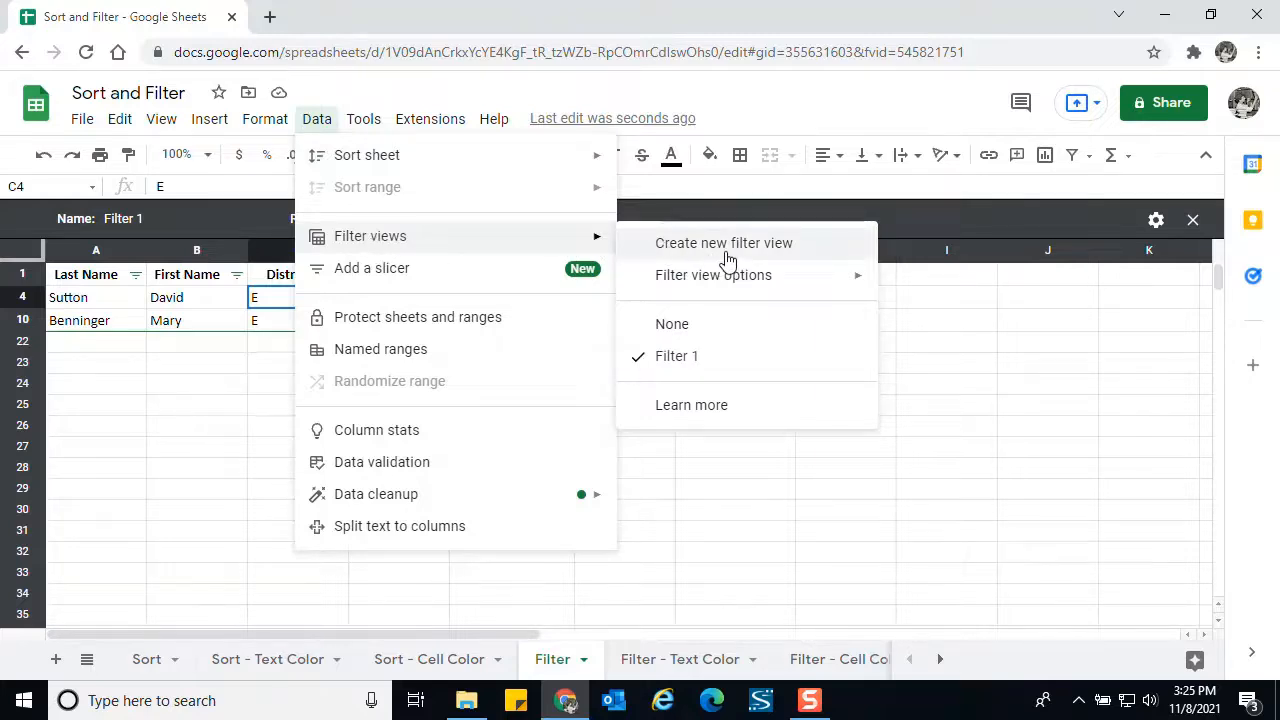
{"action": "mouse_move", "coordinate": [722, 278]}
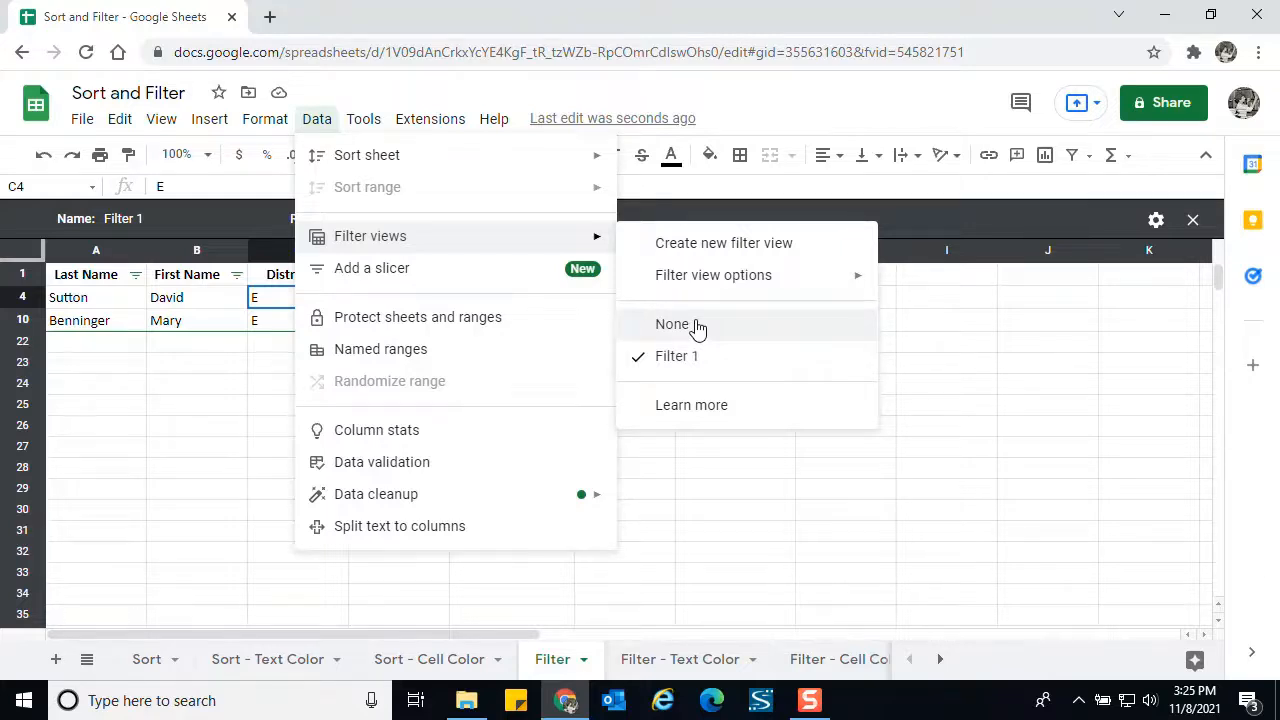
{"action": "left_click", "coordinate": [697, 326]}
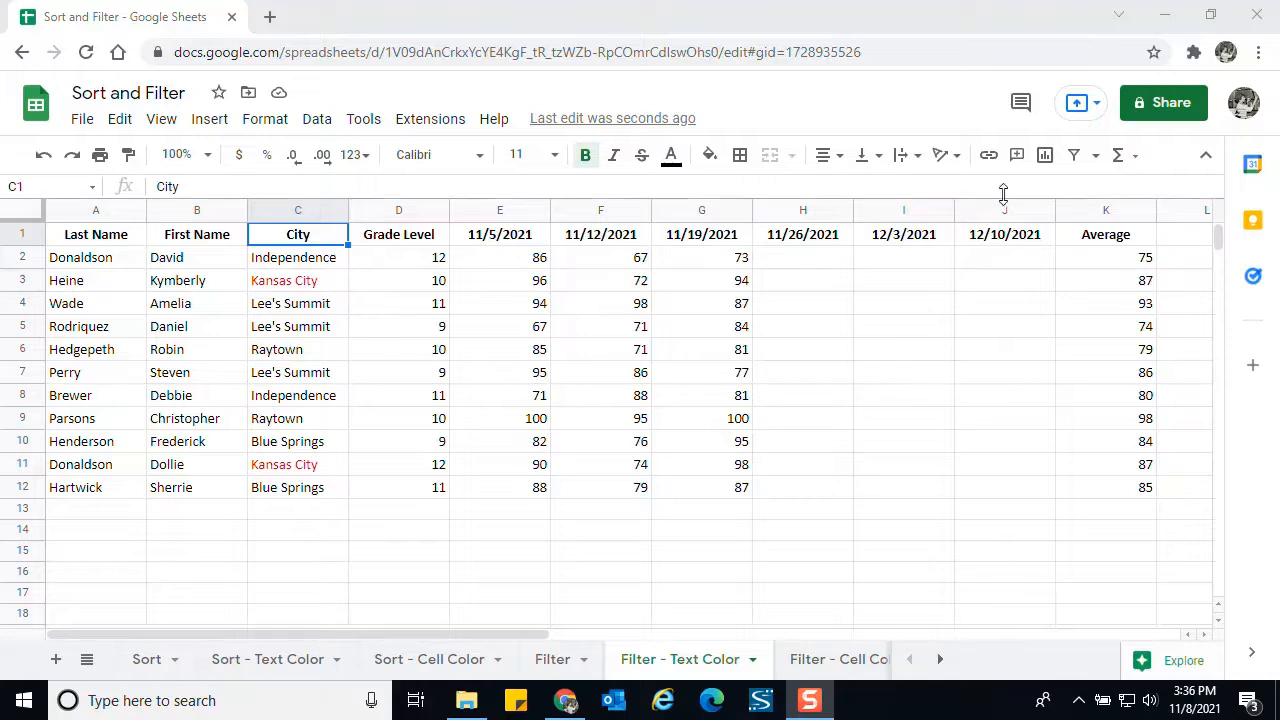
Step: Create a new filter view on the Filter - Text Color sheet and filter the City column by red text color
{"action": "left_click", "coordinate": [1096, 158]}
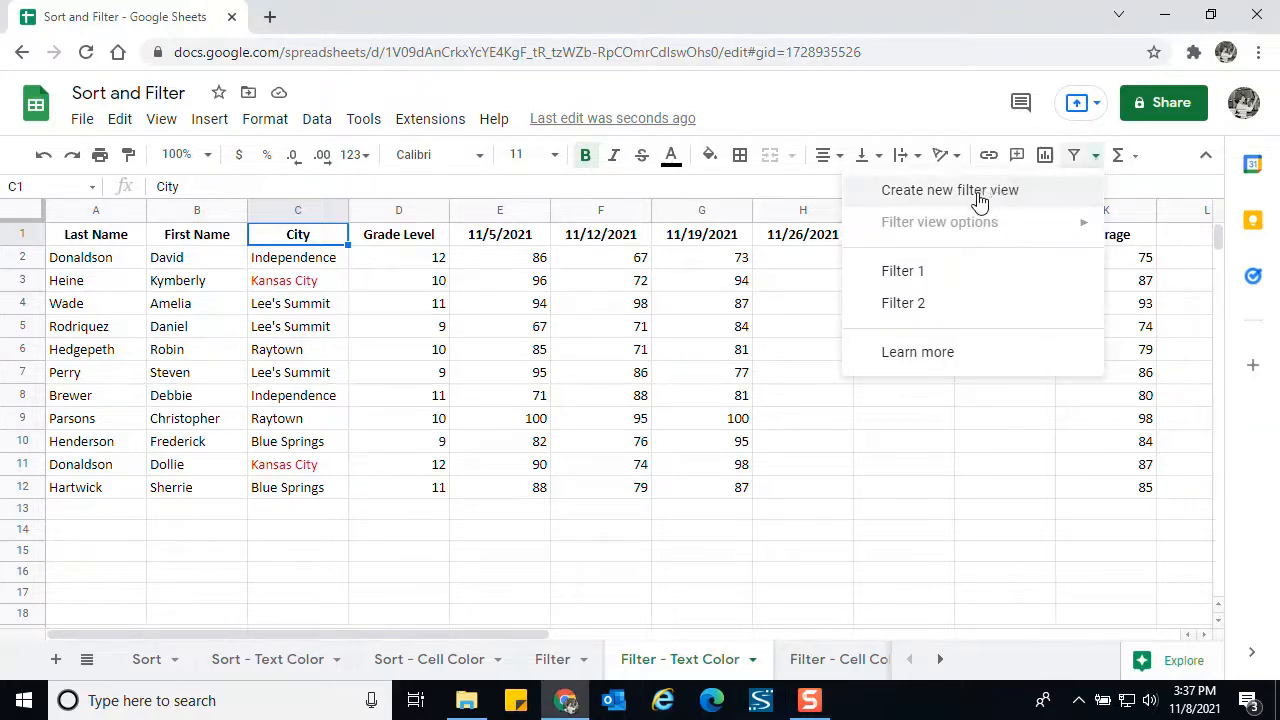
{"action": "left_click", "coordinate": [980, 192]}
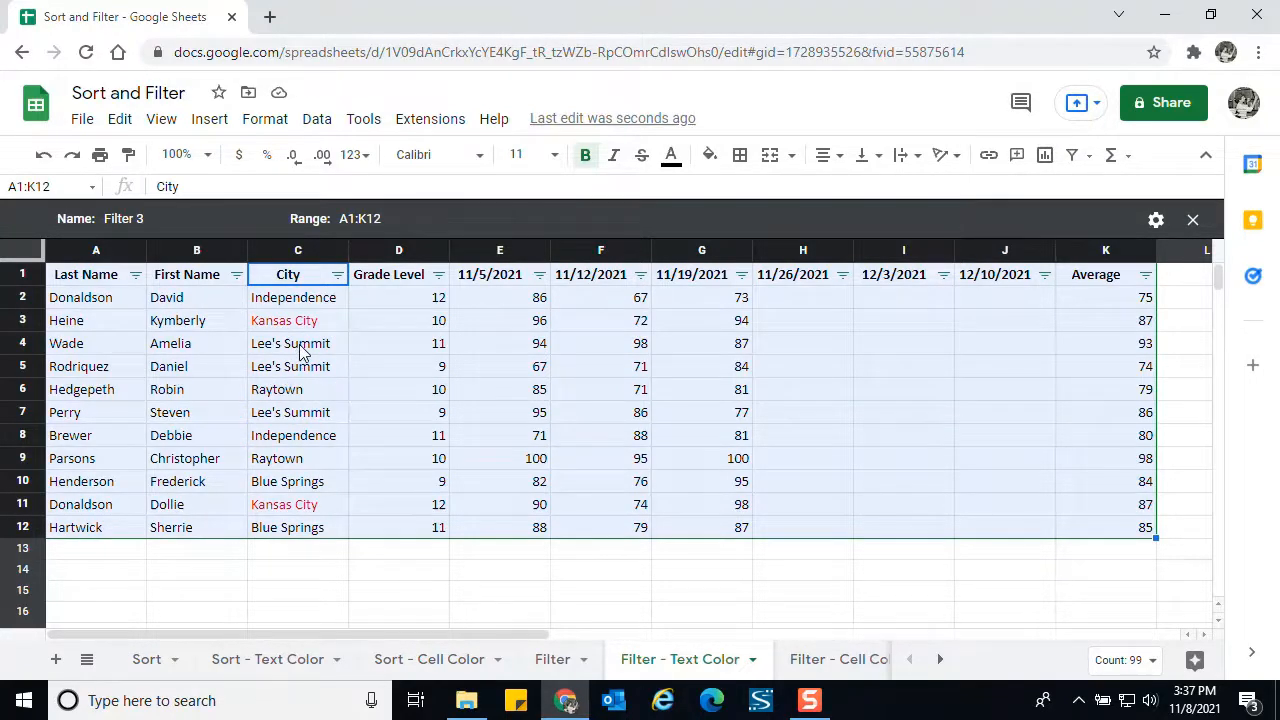
{"action": "left_click", "coordinate": [338, 280]}
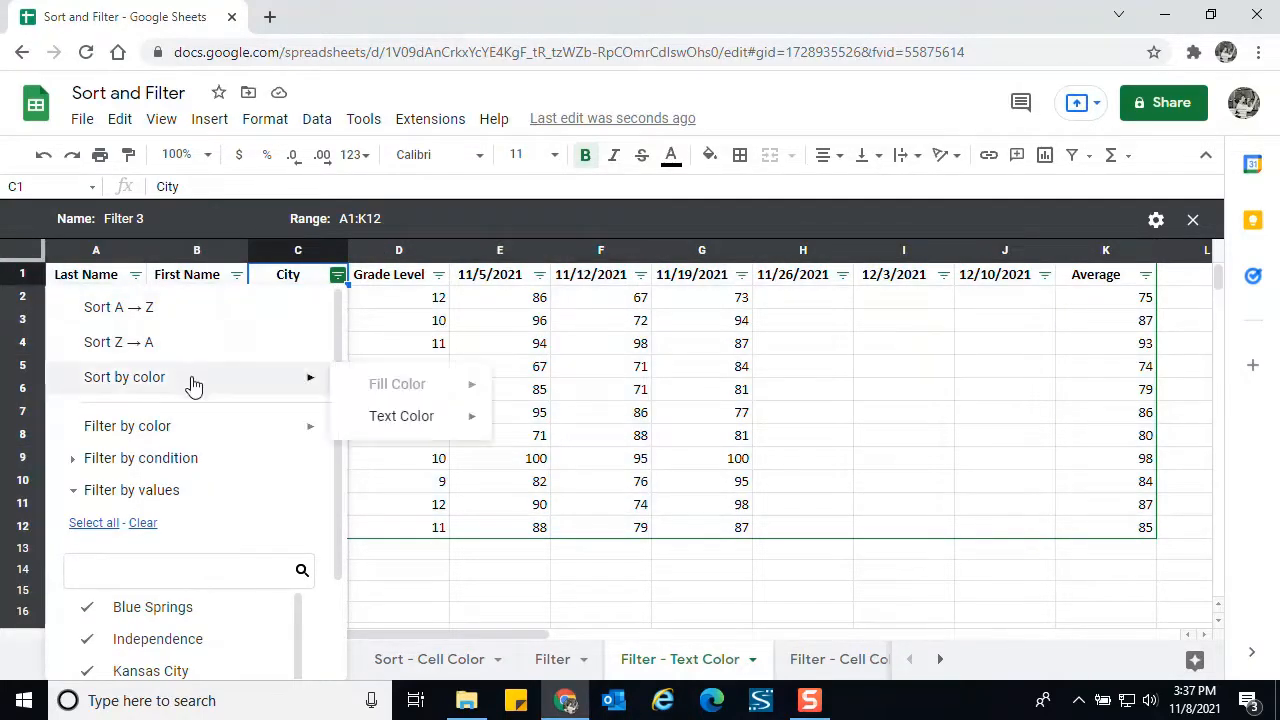
{"action": "mouse_move", "coordinate": [173, 430]}
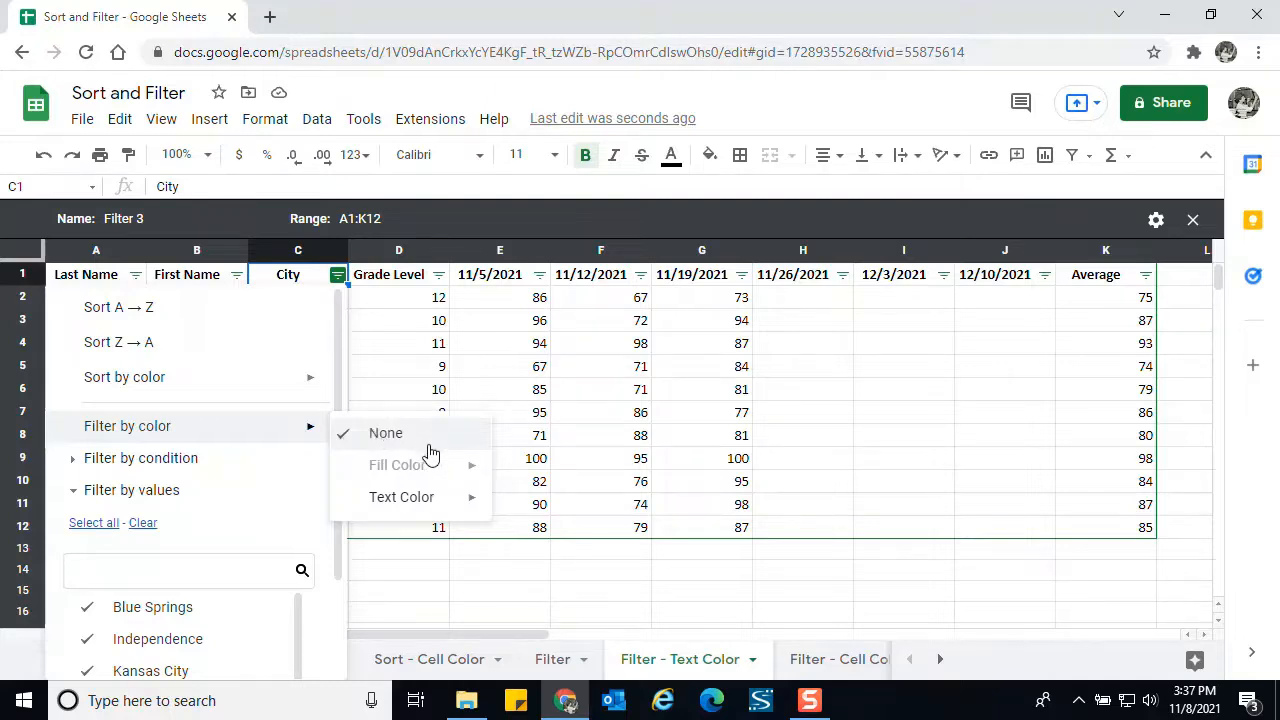
{"action": "mouse_move", "coordinate": [422, 508]}
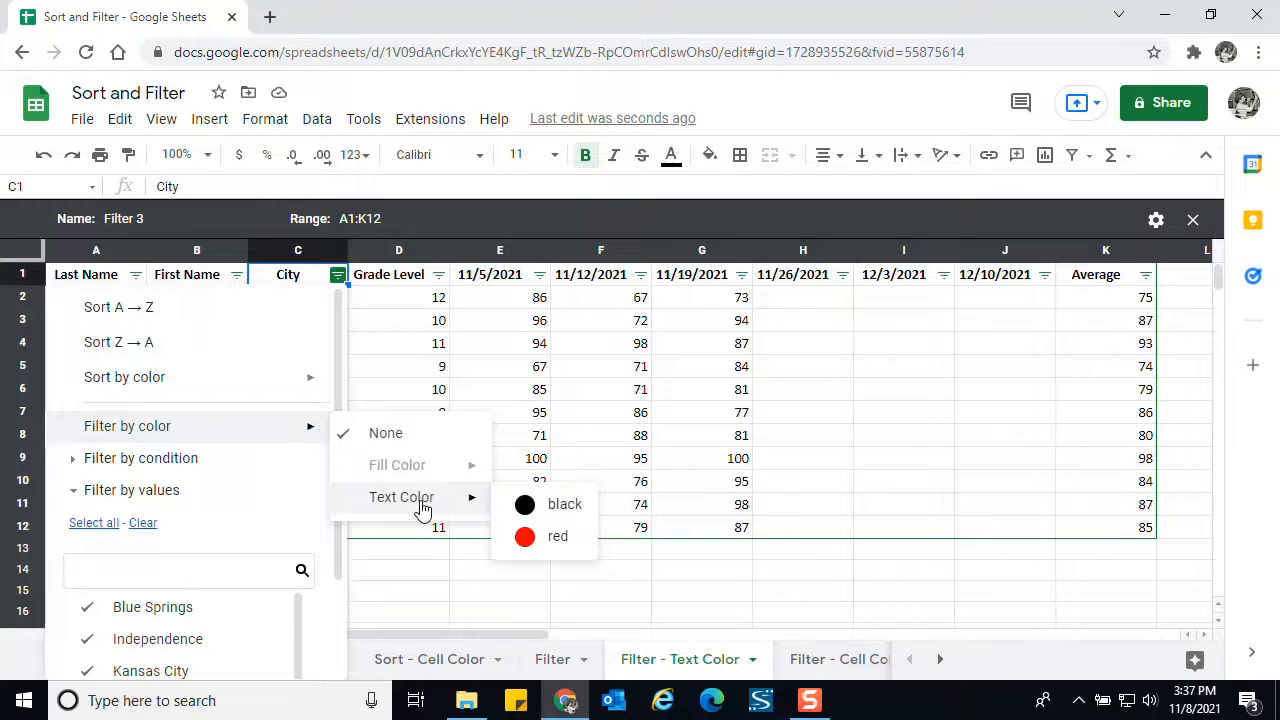
{"action": "left_click", "coordinate": [533, 538]}
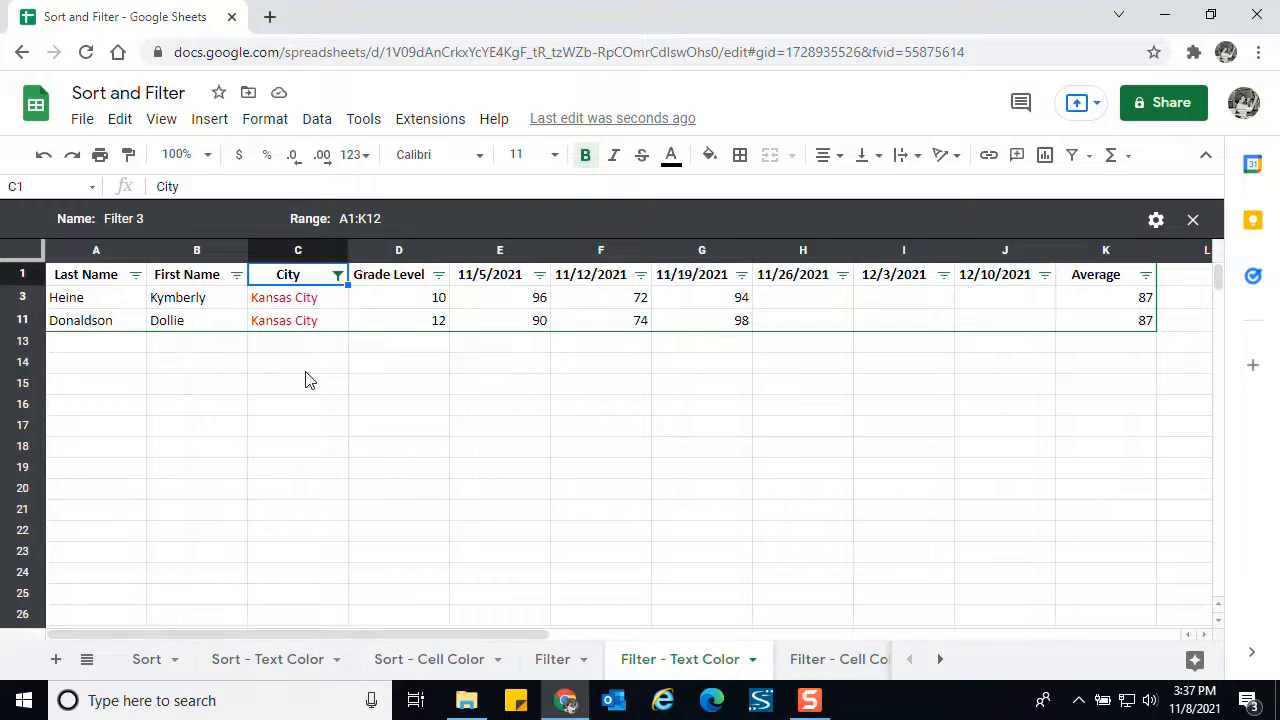
Step: Remove the text color filter from the City column by setting its color filter to None
{"action": "left_click", "coordinate": [339, 277]}
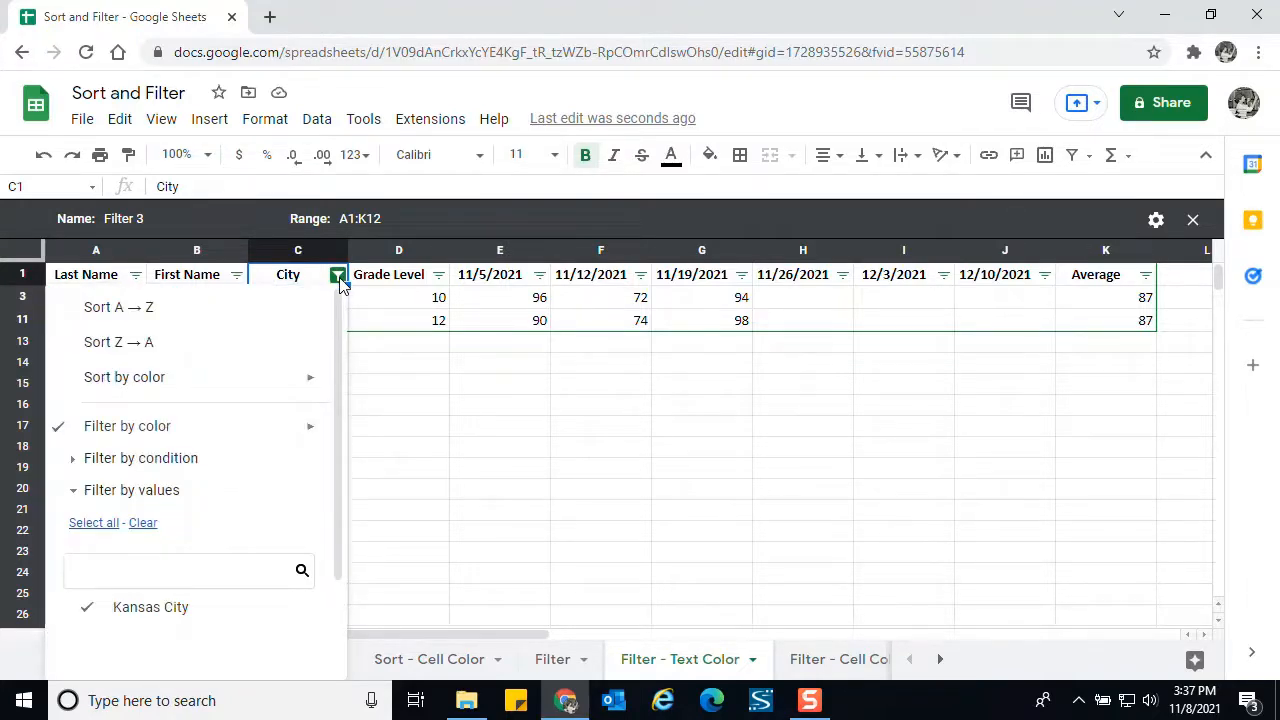
{"action": "mouse_move", "coordinate": [277, 434]}
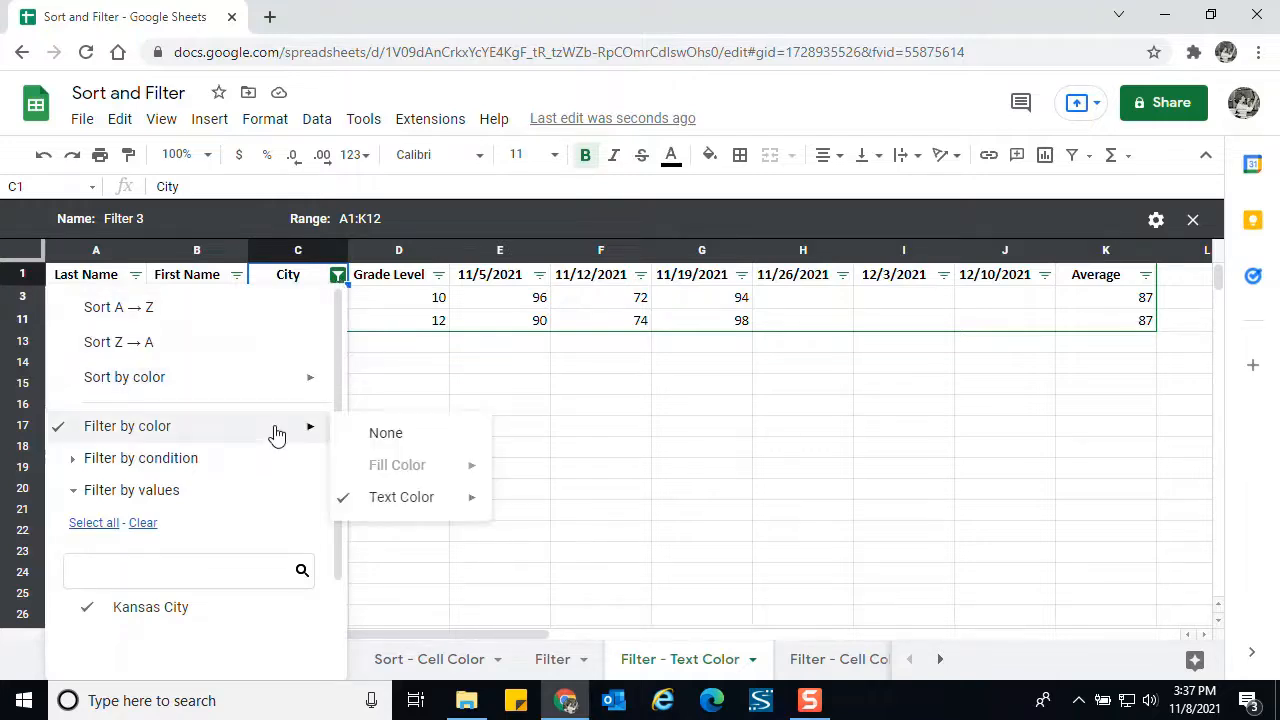
{"action": "left_click", "coordinate": [390, 436]}
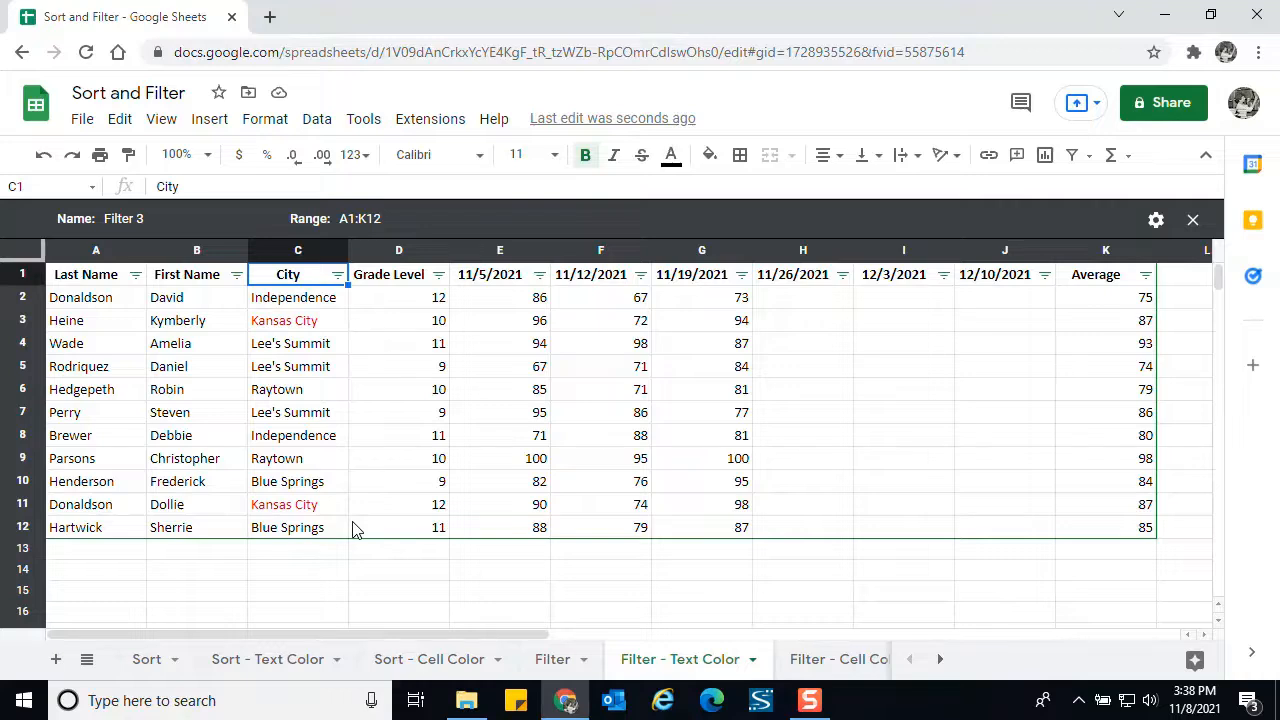
Step: Create a new filter view on the Filter - Cell Color sheet
{"action": "left_click", "coordinate": [813, 666]}
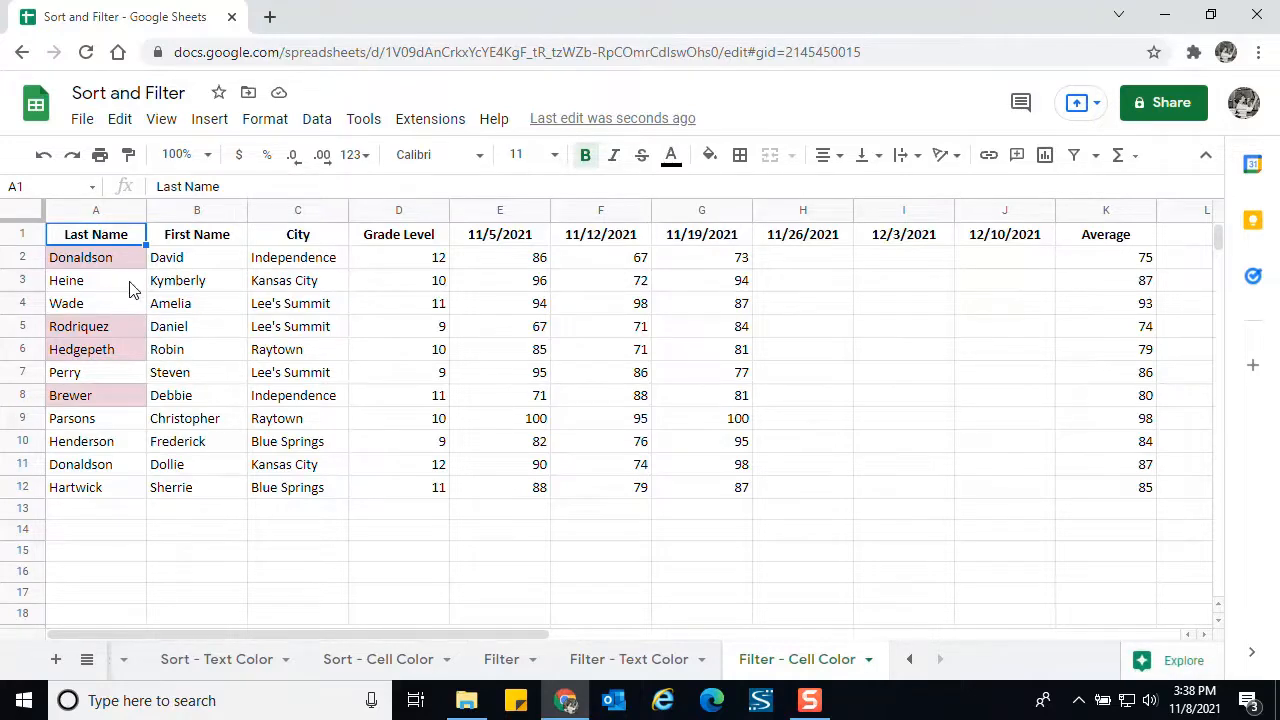
{"action": "left_click", "coordinate": [1096, 158]}
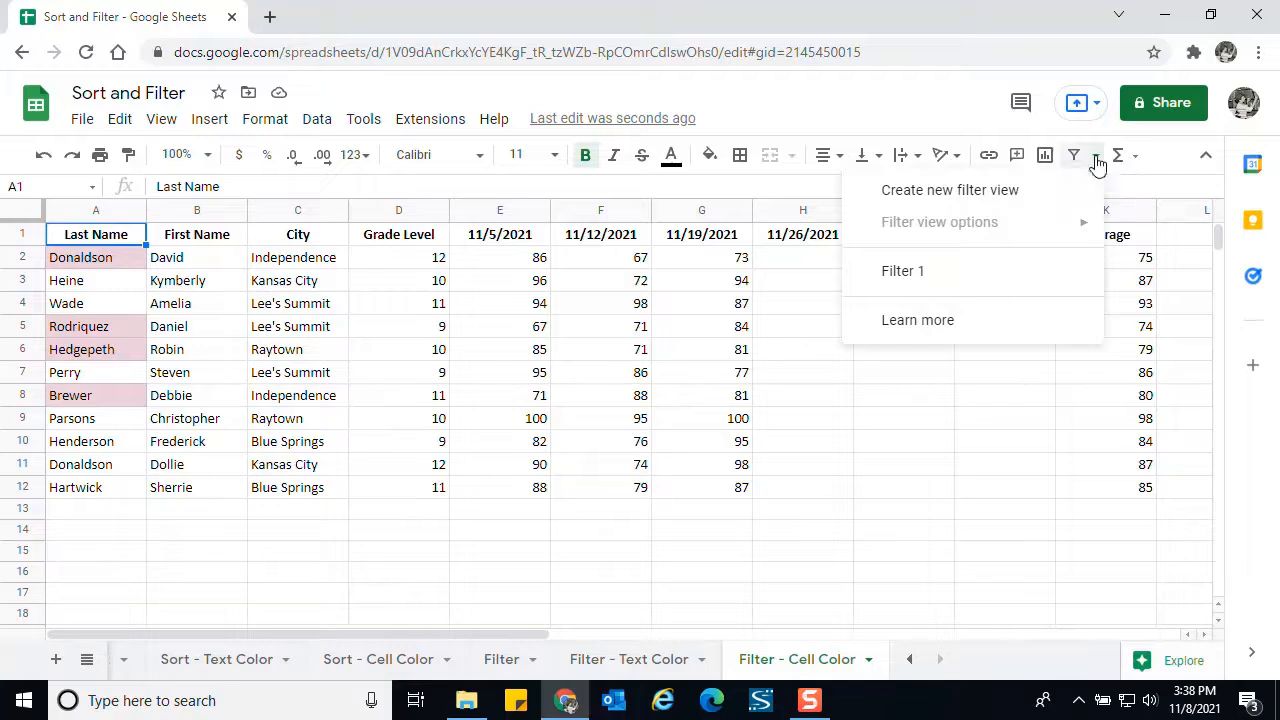
{"action": "left_click", "coordinate": [960, 200]}
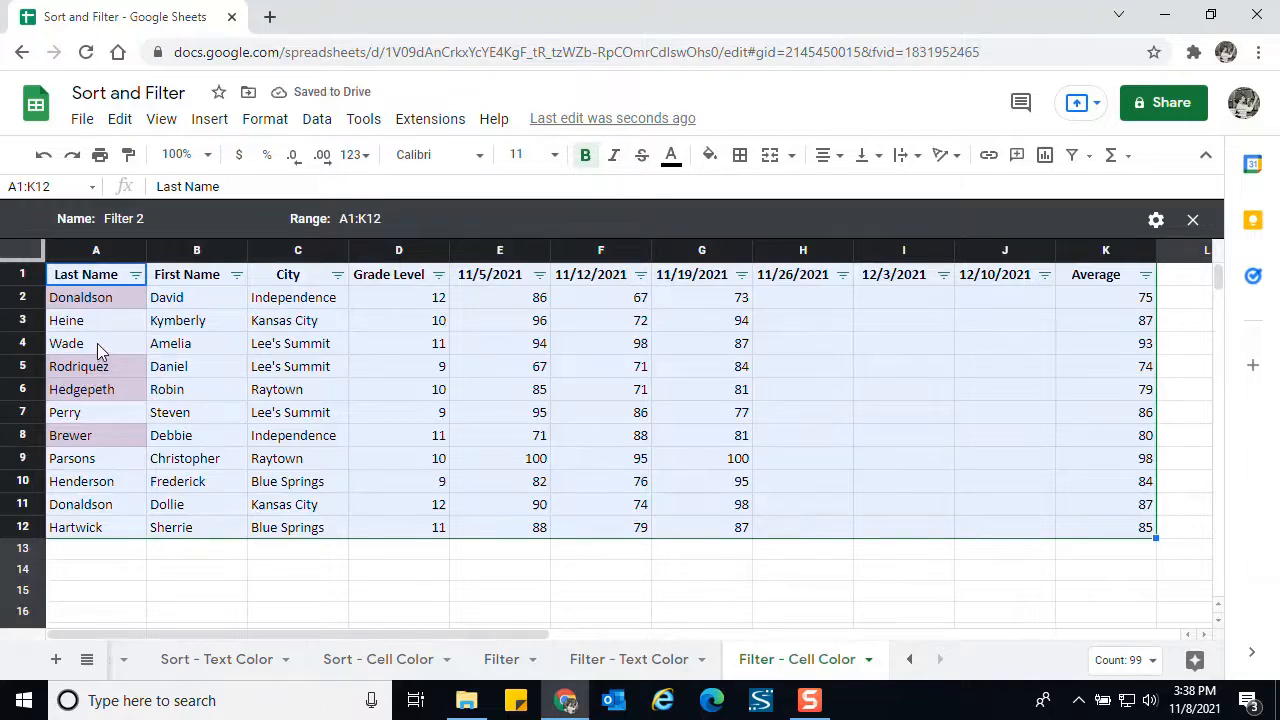
{"action": "left_click", "coordinate": [136, 276]}
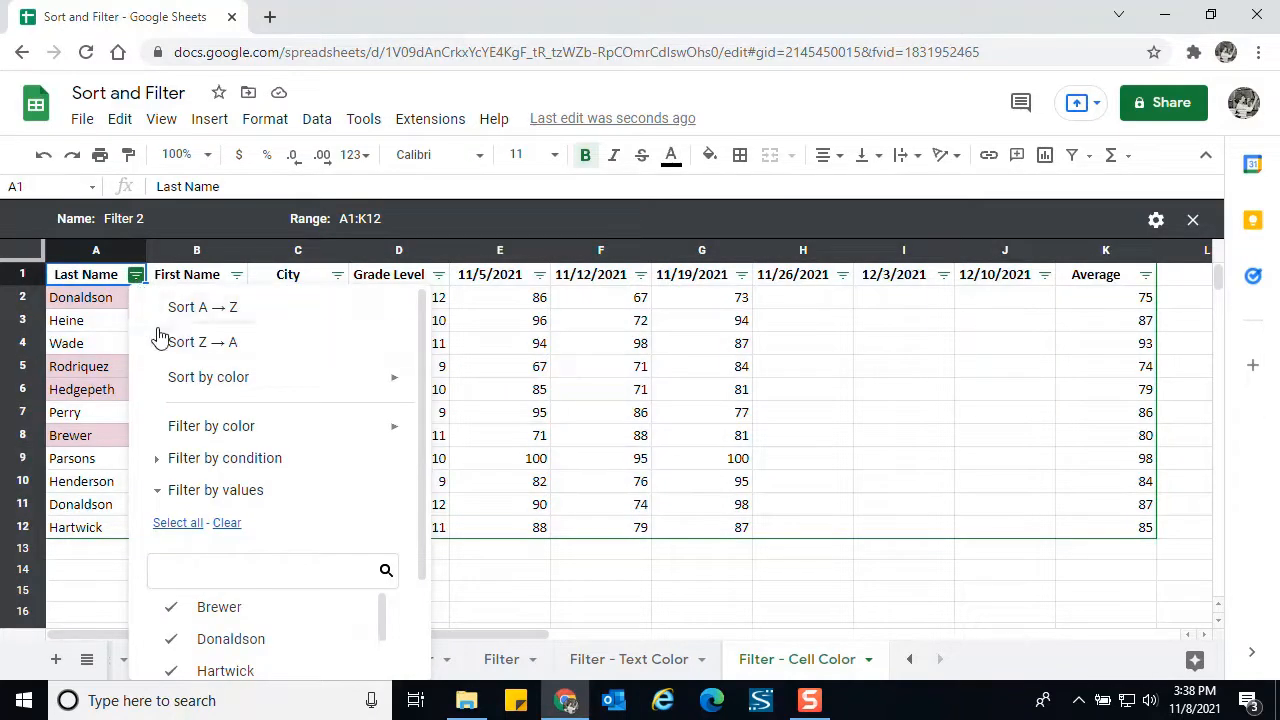
{"action": "mouse_move", "coordinate": [168, 385]}
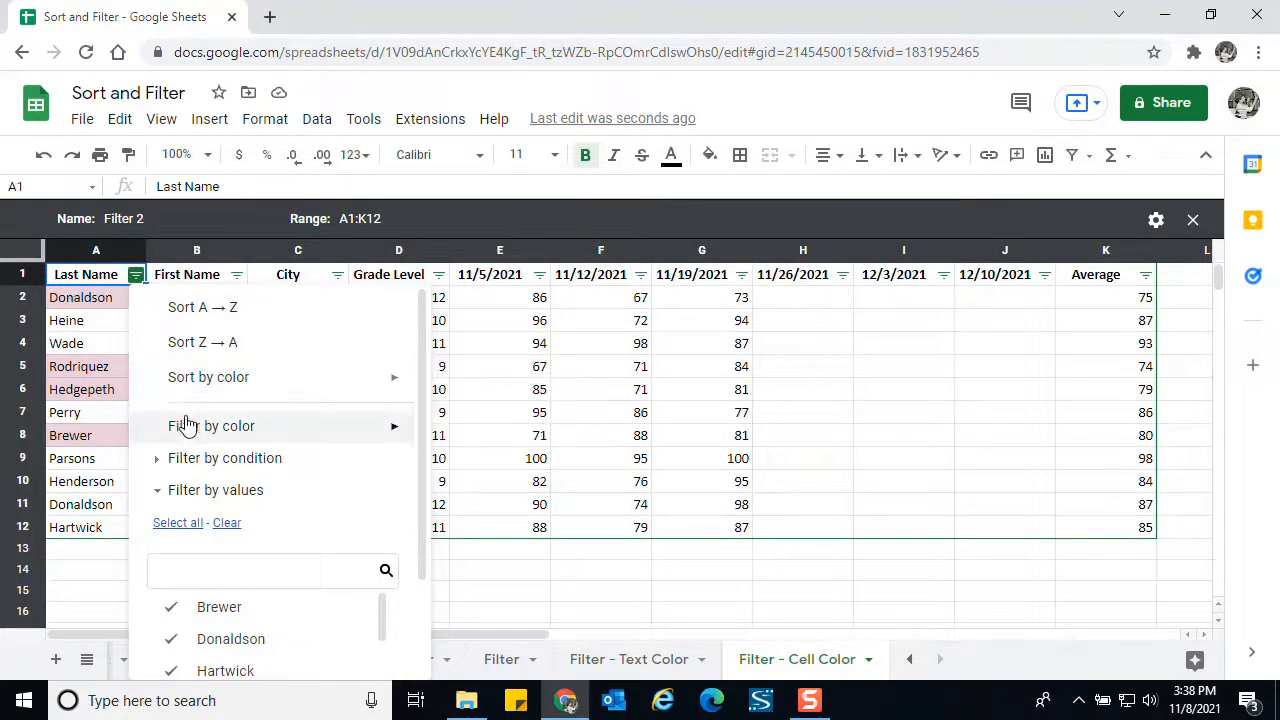
{"action": "mouse_move", "coordinate": [191, 432]}
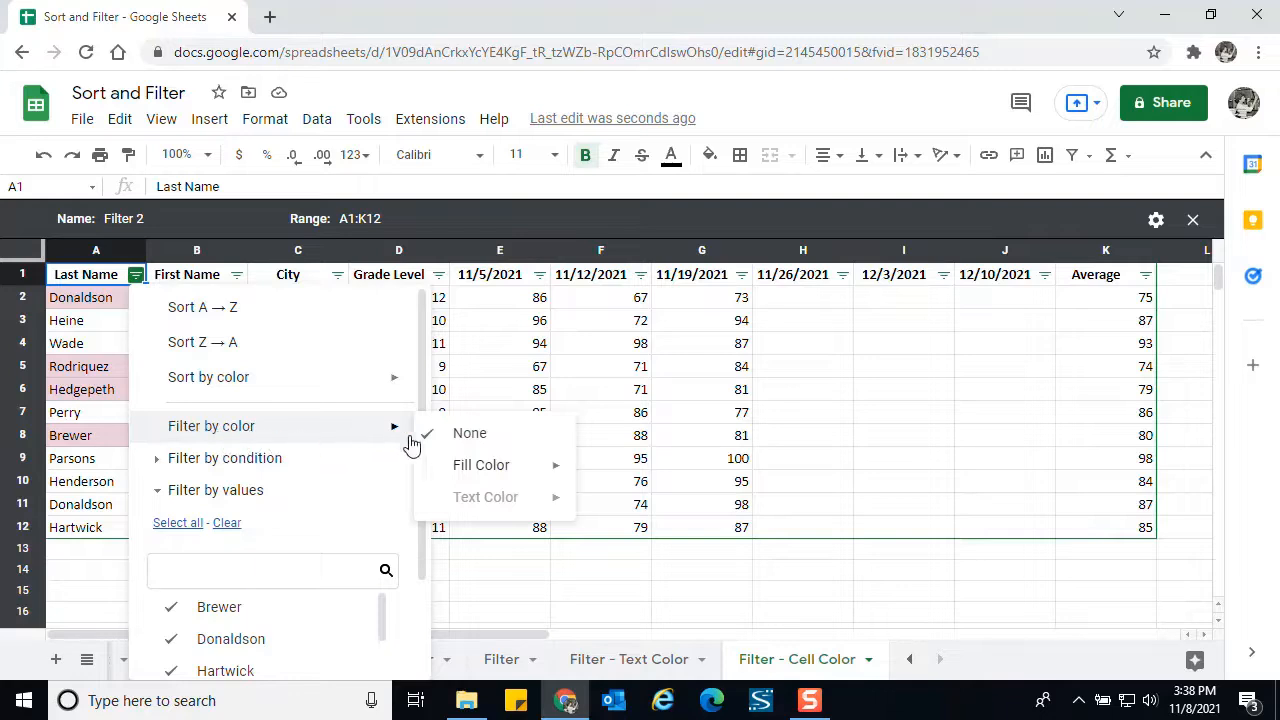
{"action": "left_click", "coordinate": [512, 438]}
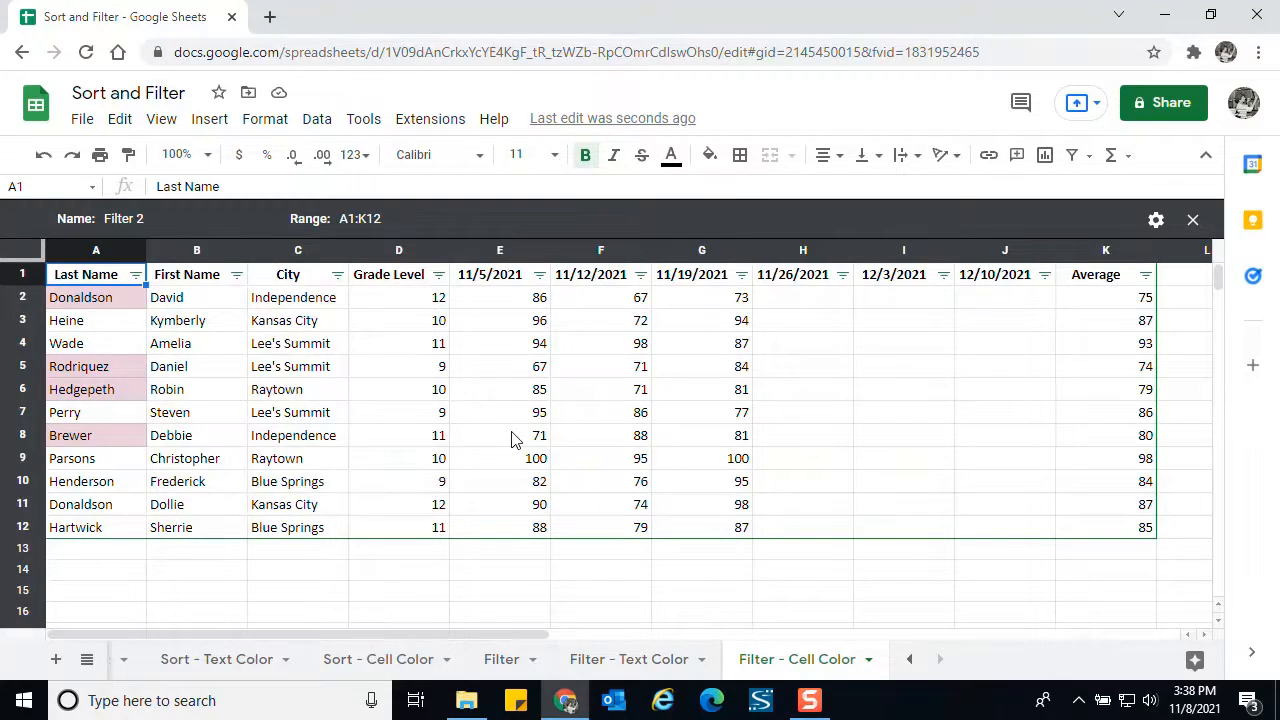
Step: Filter the Last Name column by the light magenta 3 fill color
{"action": "left_click", "coordinate": [136, 276]}
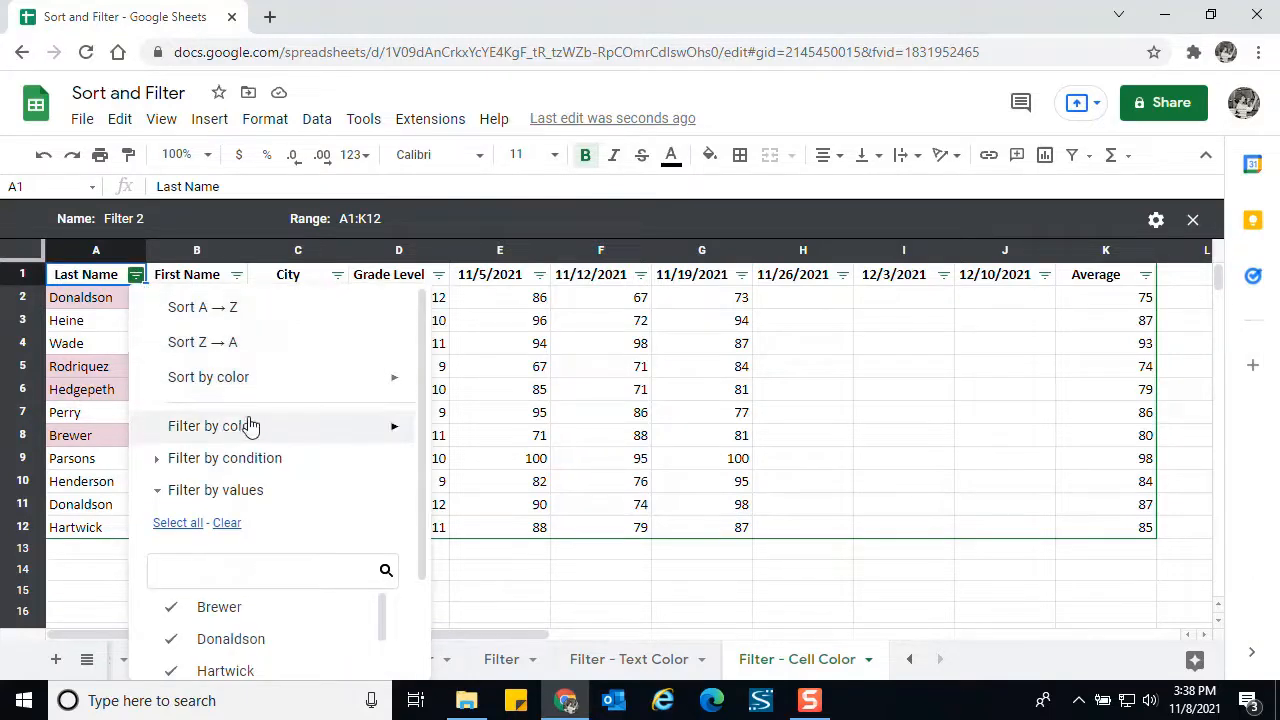
{"action": "mouse_move", "coordinate": [403, 434]}
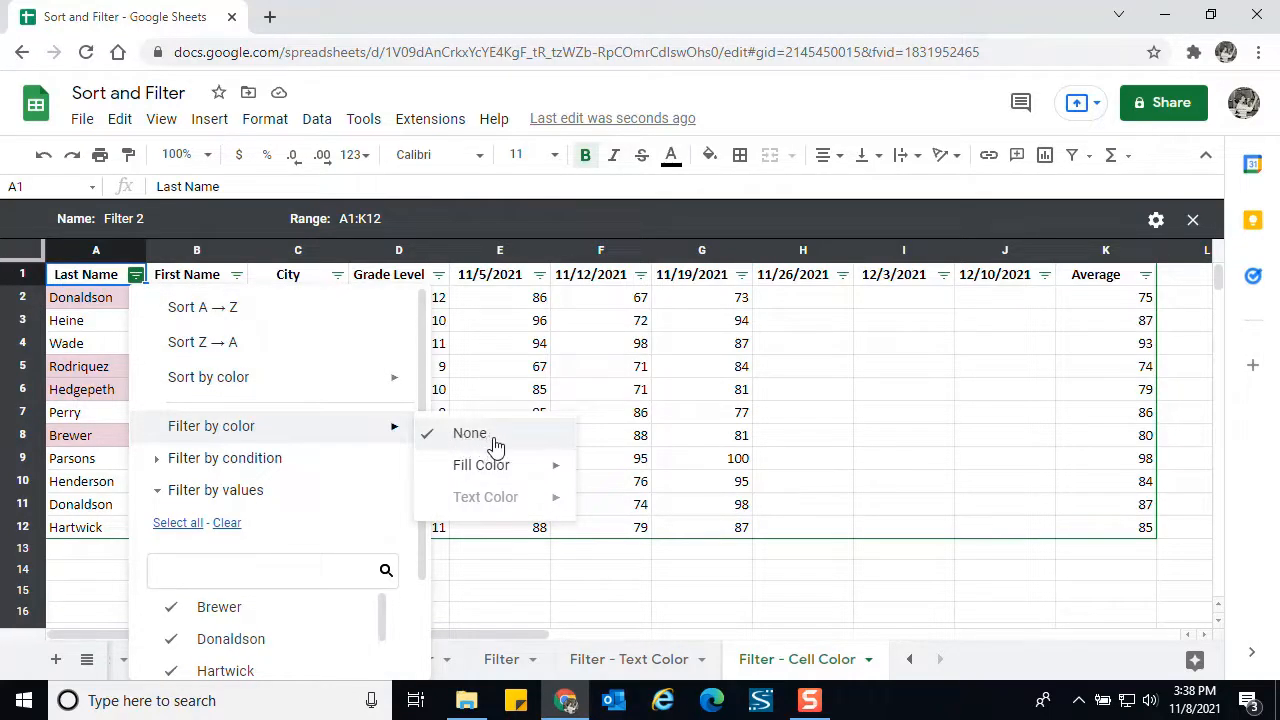
{"action": "mouse_move", "coordinate": [494, 470]}
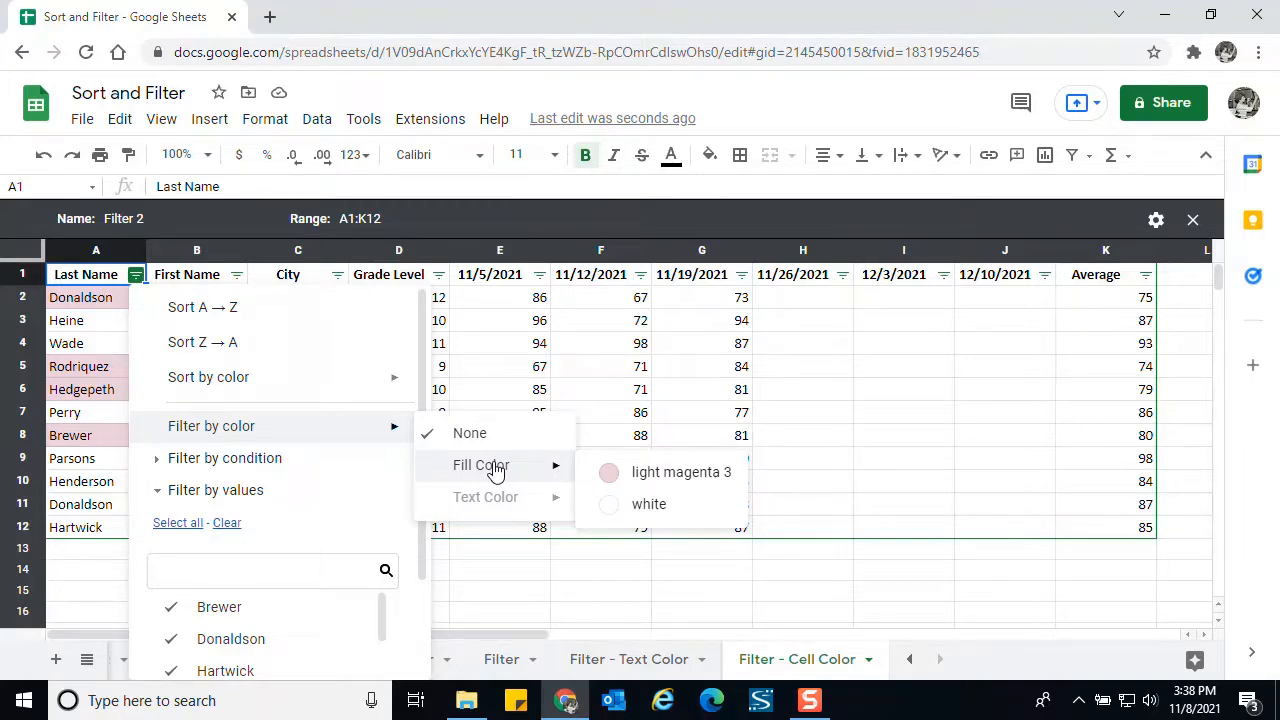
{"action": "left_click", "coordinate": [632, 476]}
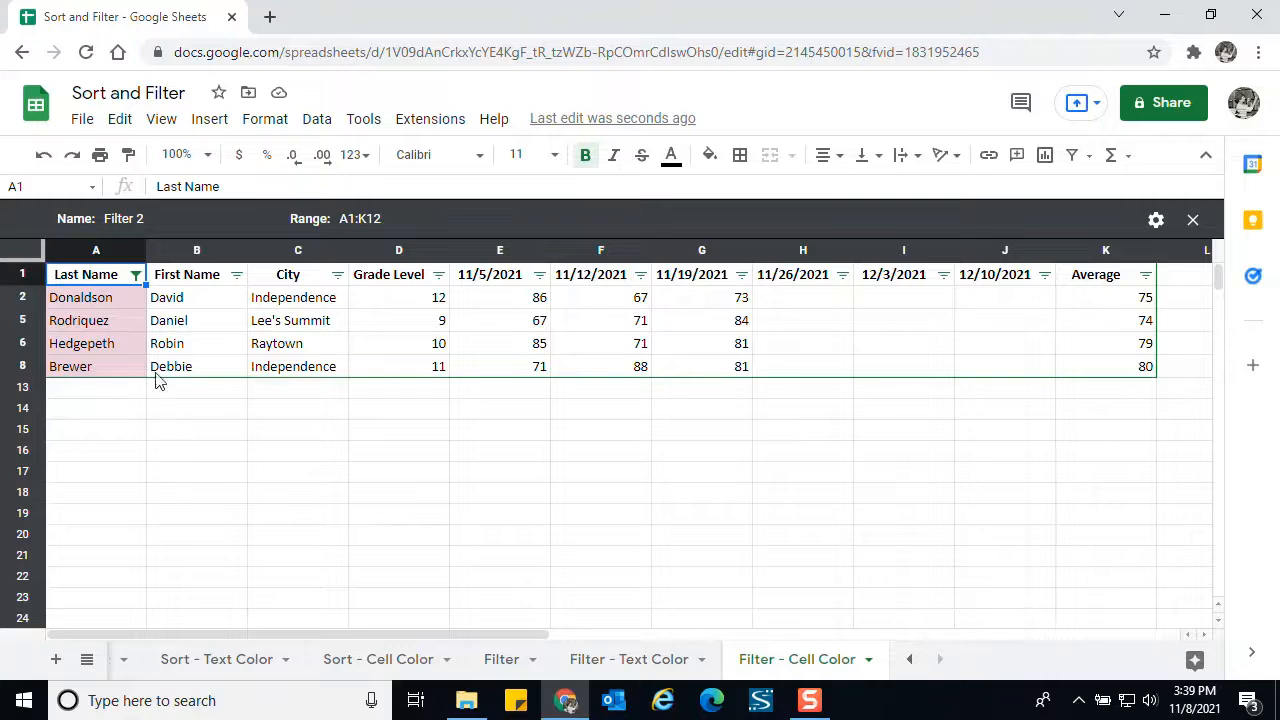
Step: Set the Last Name column's color filter to None and delete the current filter view
{"action": "left_click", "coordinate": [136, 275]}
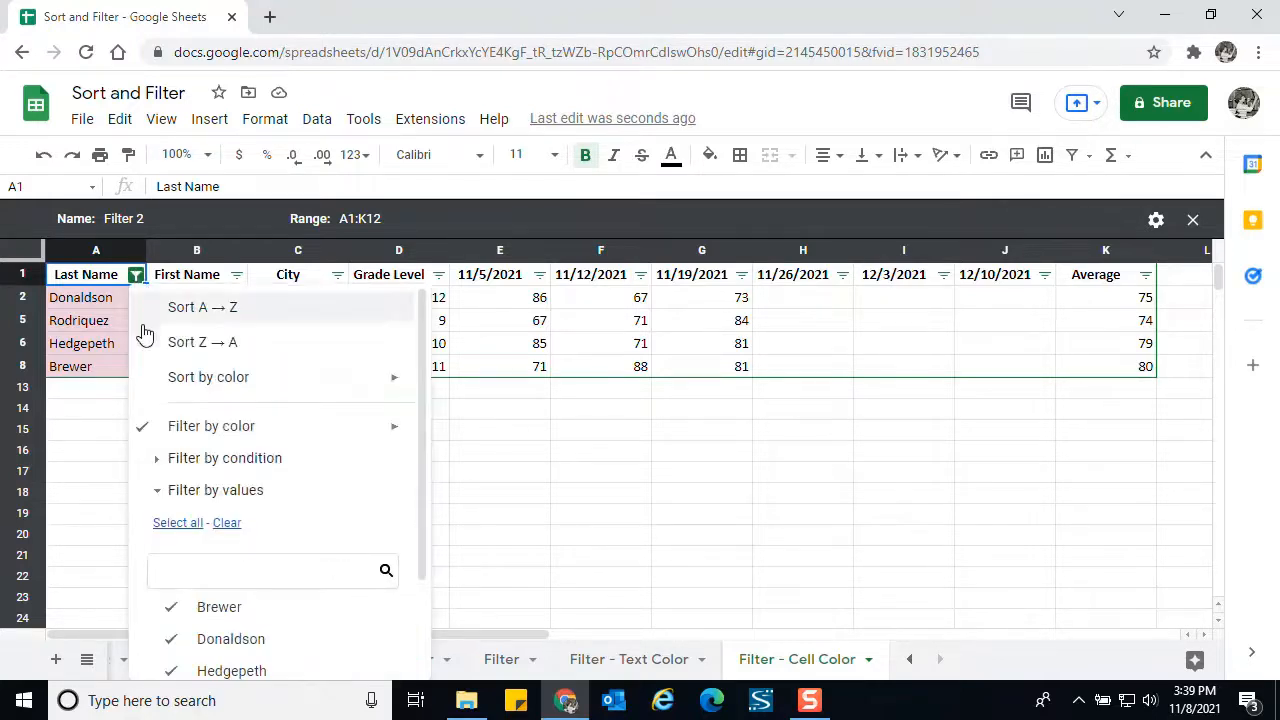
{"action": "mouse_move", "coordinate": [184, 430]}
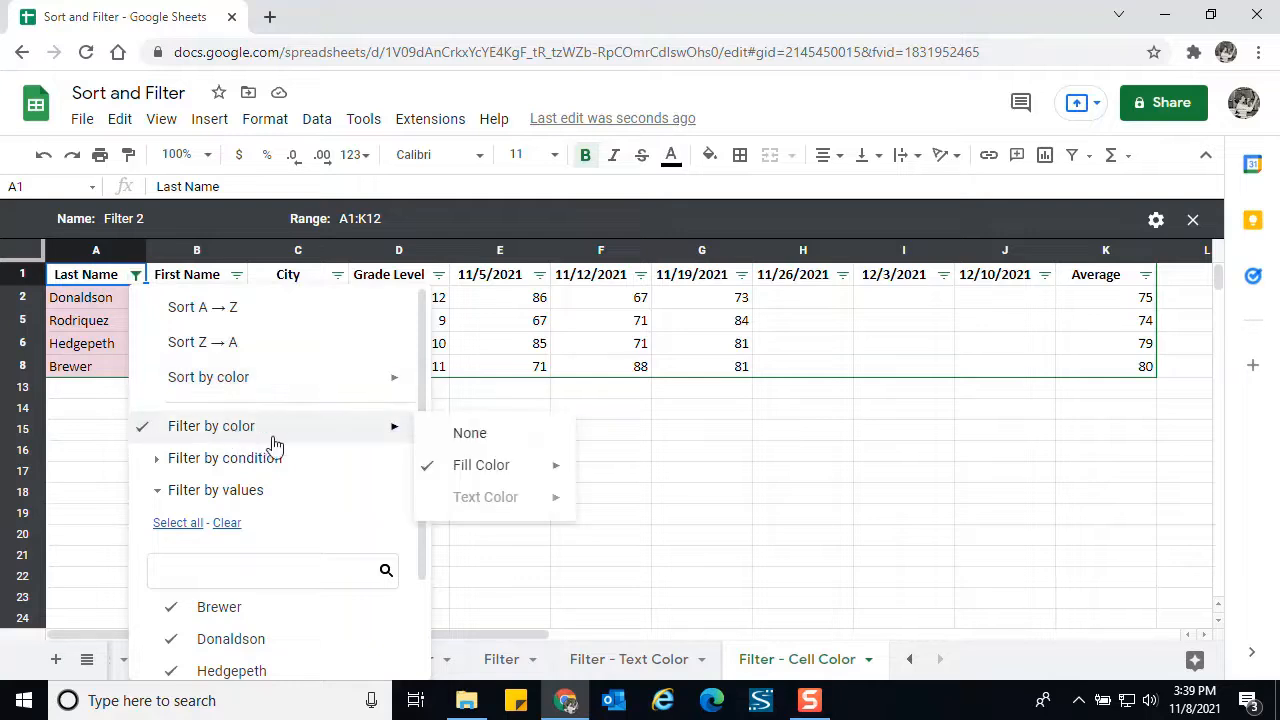
{"action": "left_click", "coordinate": [469, 436]}
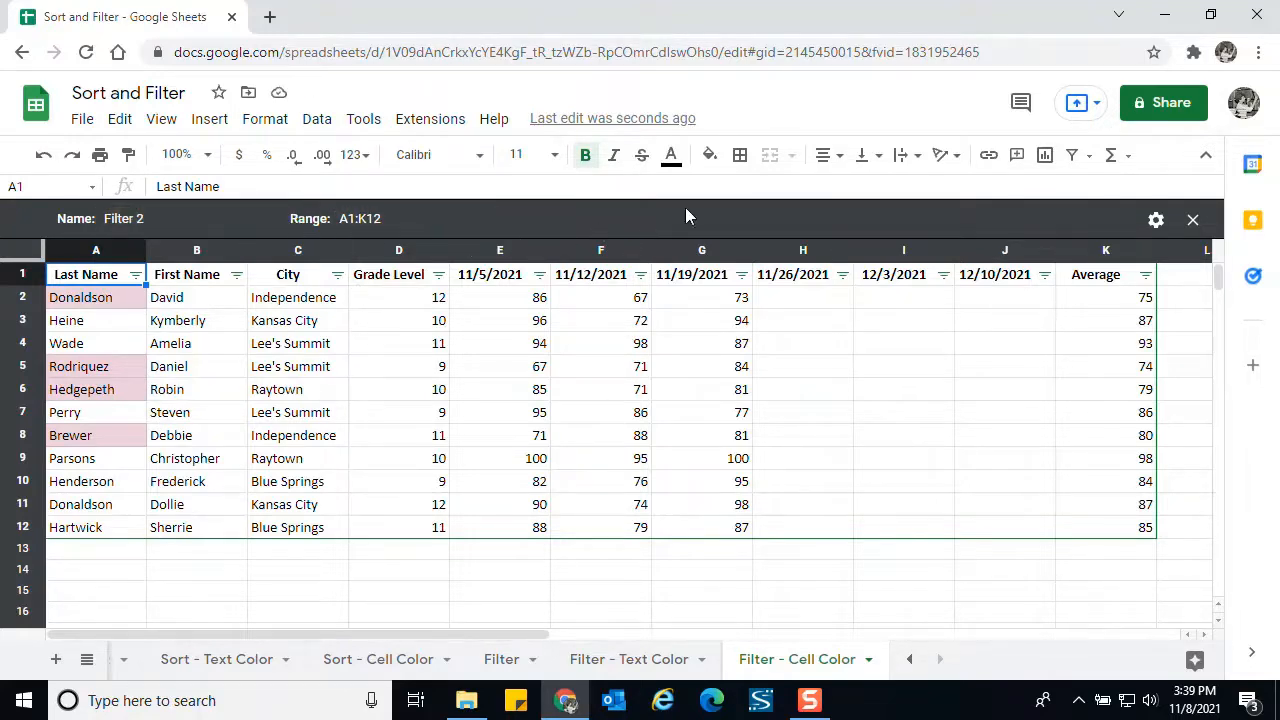
{"action": "left_click", "coordinate": [1157, 222]}
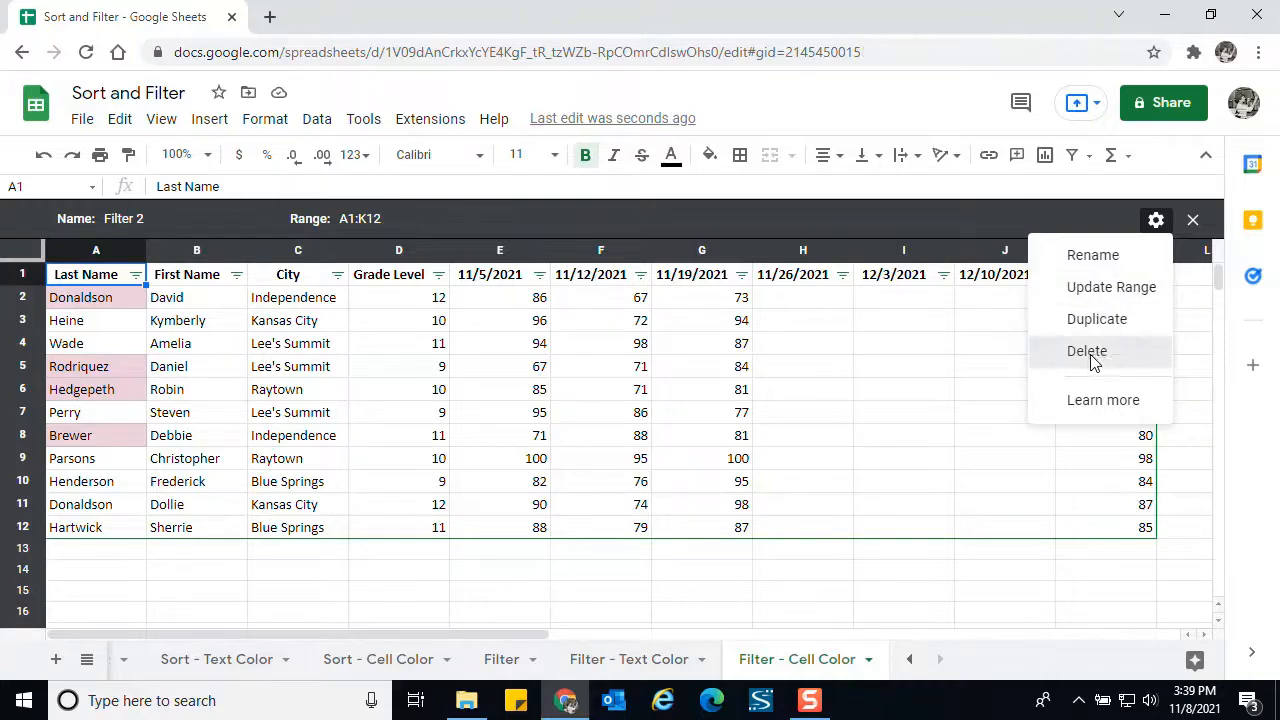
{"action": "left_click", "coordinate": [1090, 355]}
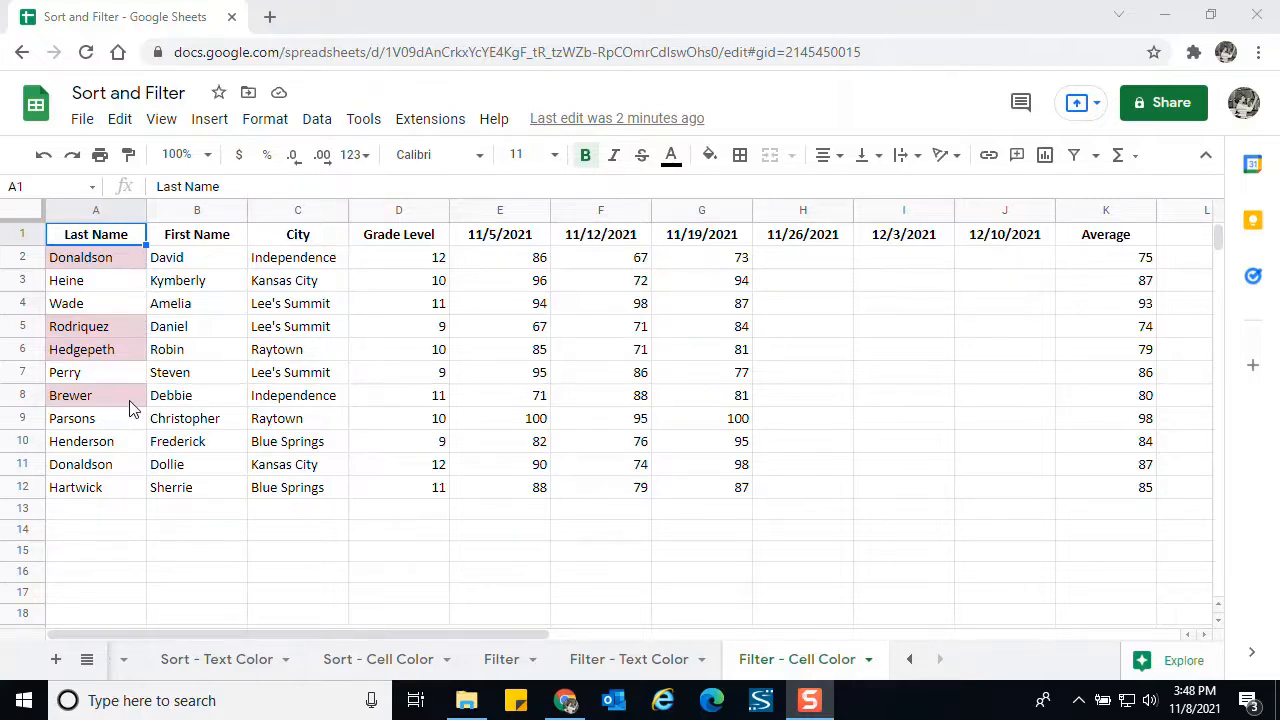
Step: Create a new filter view and filter the Last Name column by the light magenta 3 fill color
{"action": "left_click", "coordinate": [1097, 158]}
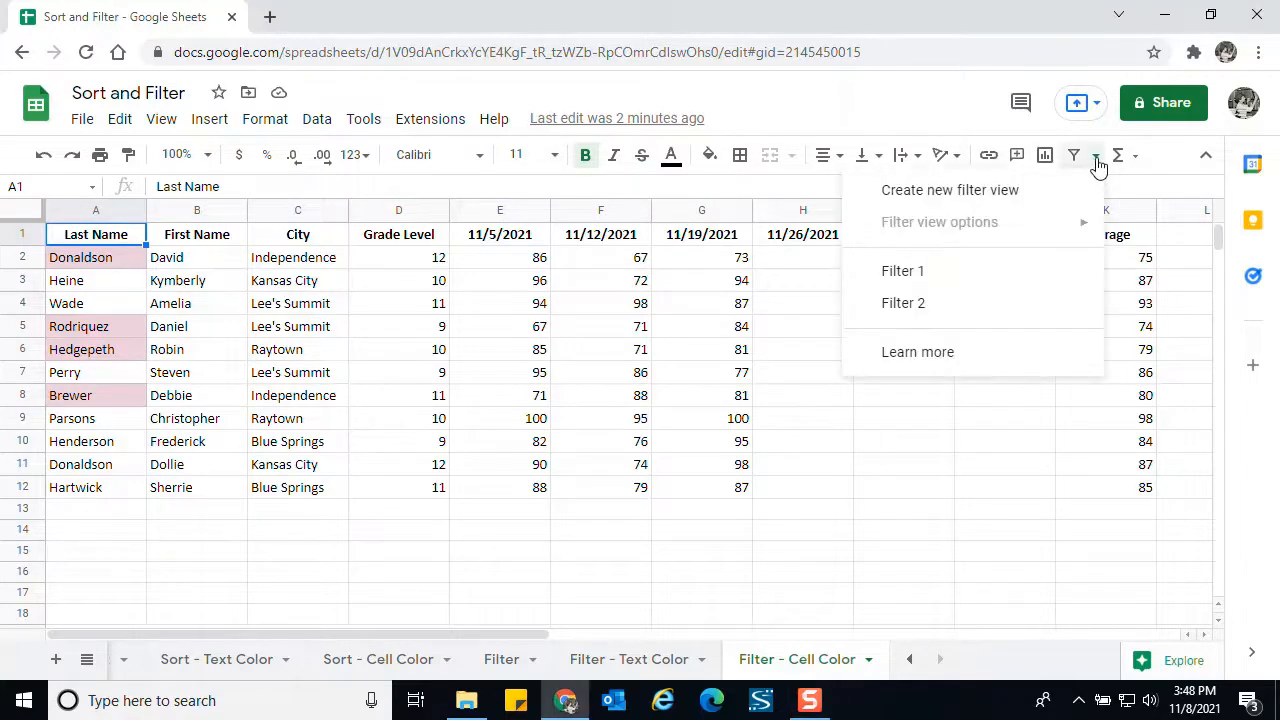
{"action": "left_click", "coordinate": [984, 190]}
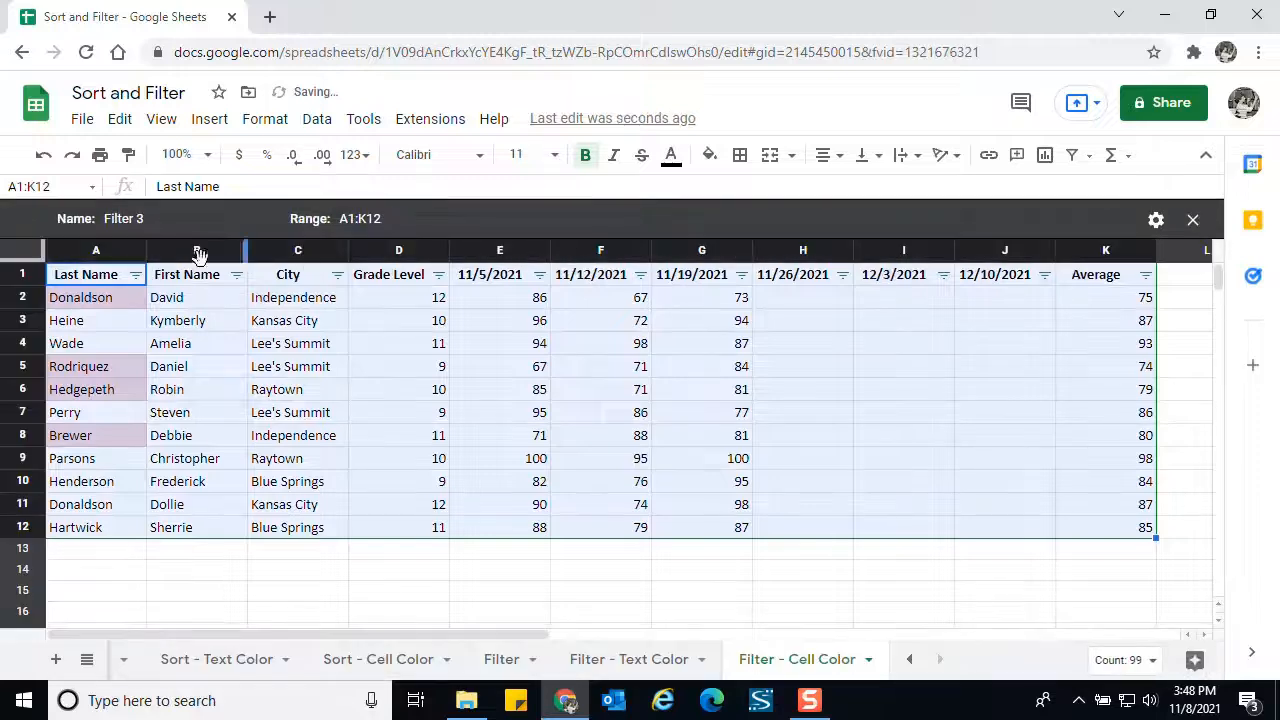
{"action": "left_click", "coordinate": [135, 276]}
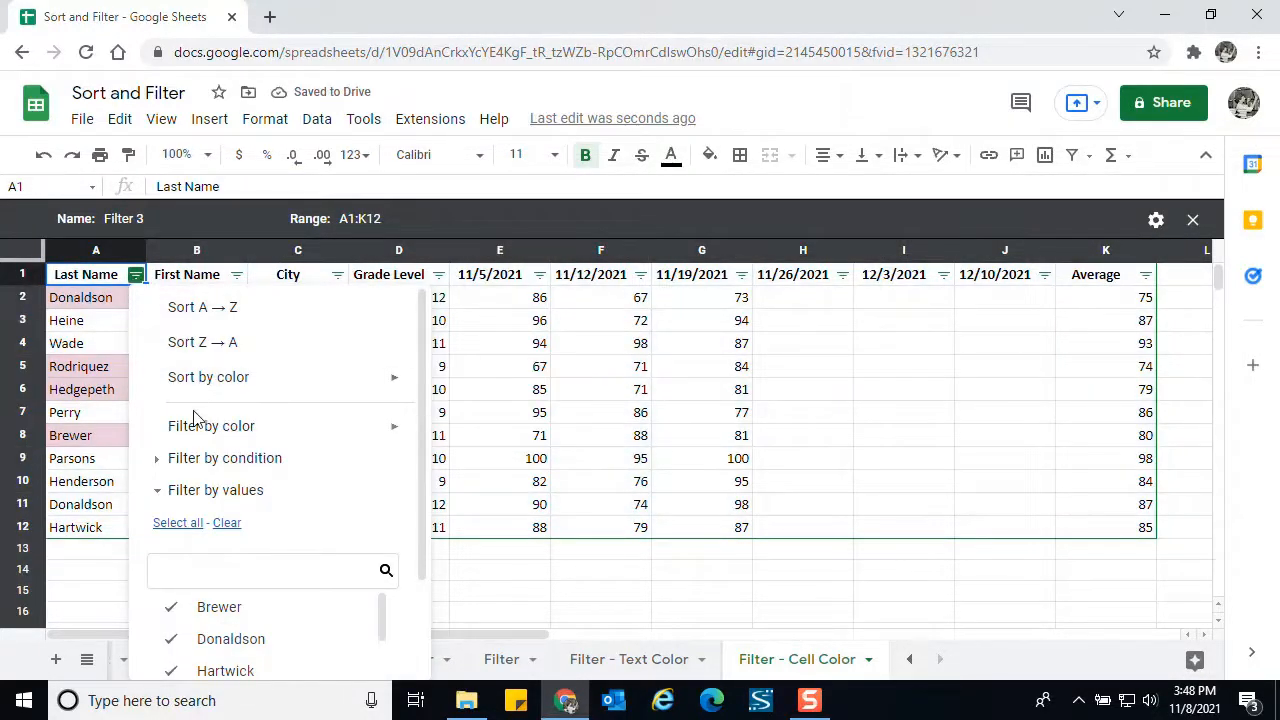
{"action": "mouse_move", "coordinate": [198, 433]}
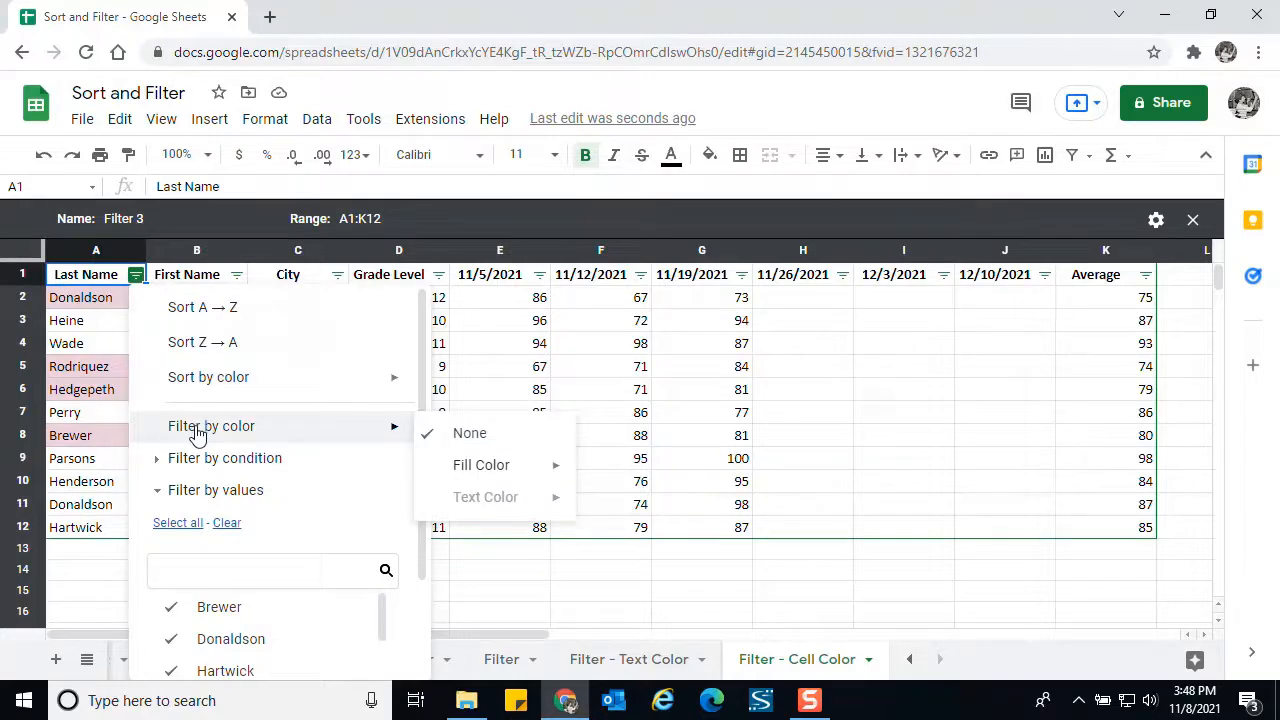
{"action": "mouse_move", "coordinate": [493, 473]}
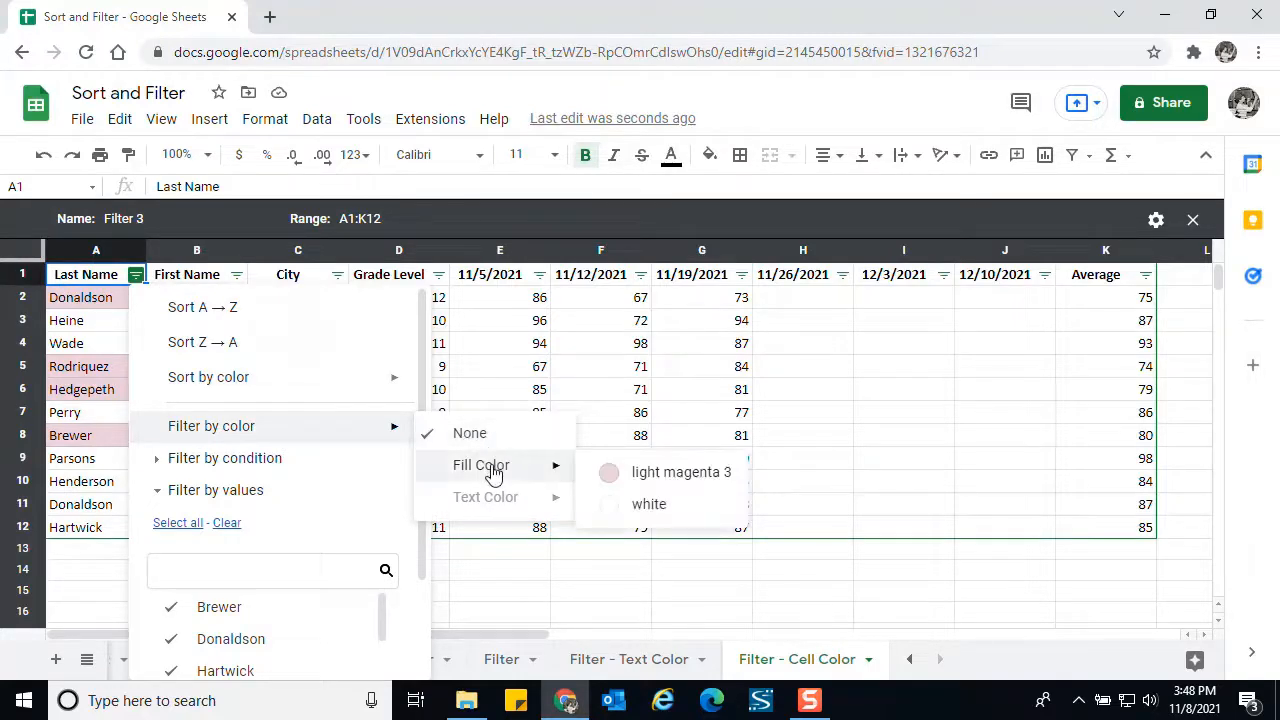
{"action": "left_click", "coordinate": [674, 480]}
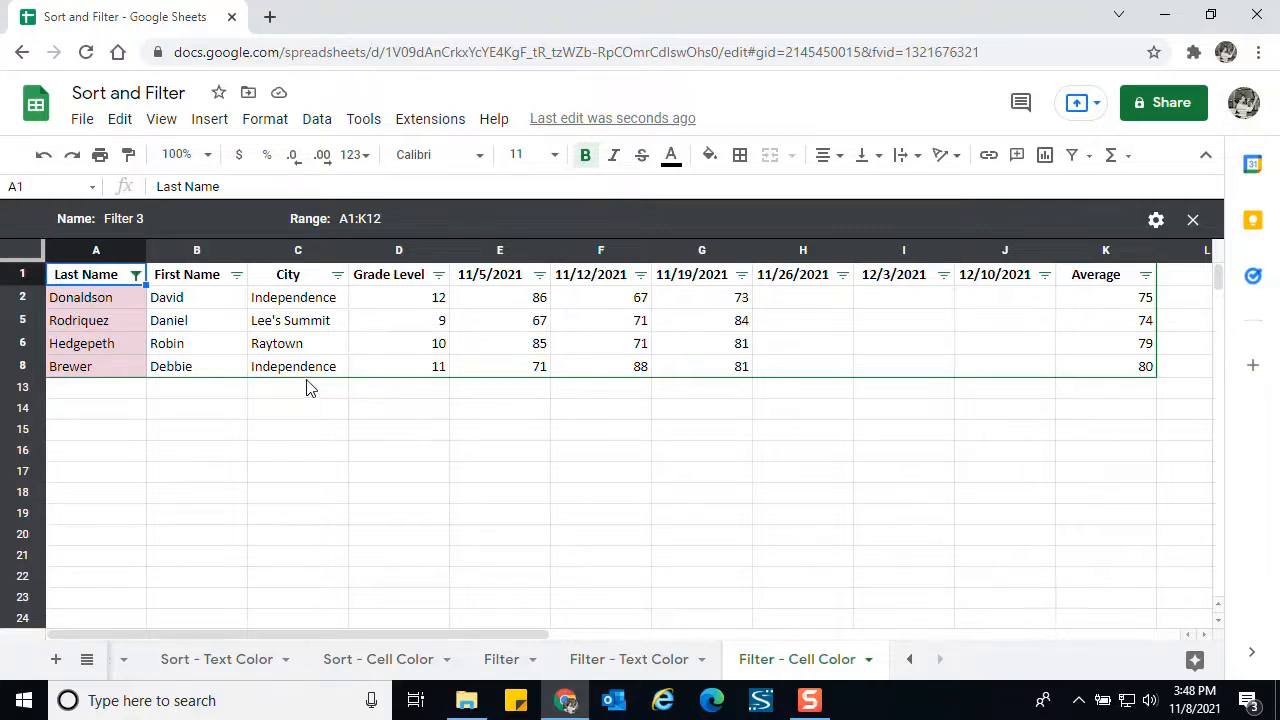
Step: Sort the filtered rows by the City column from A to Z
{"action": "left_click", "coordinate": [338, 276]}
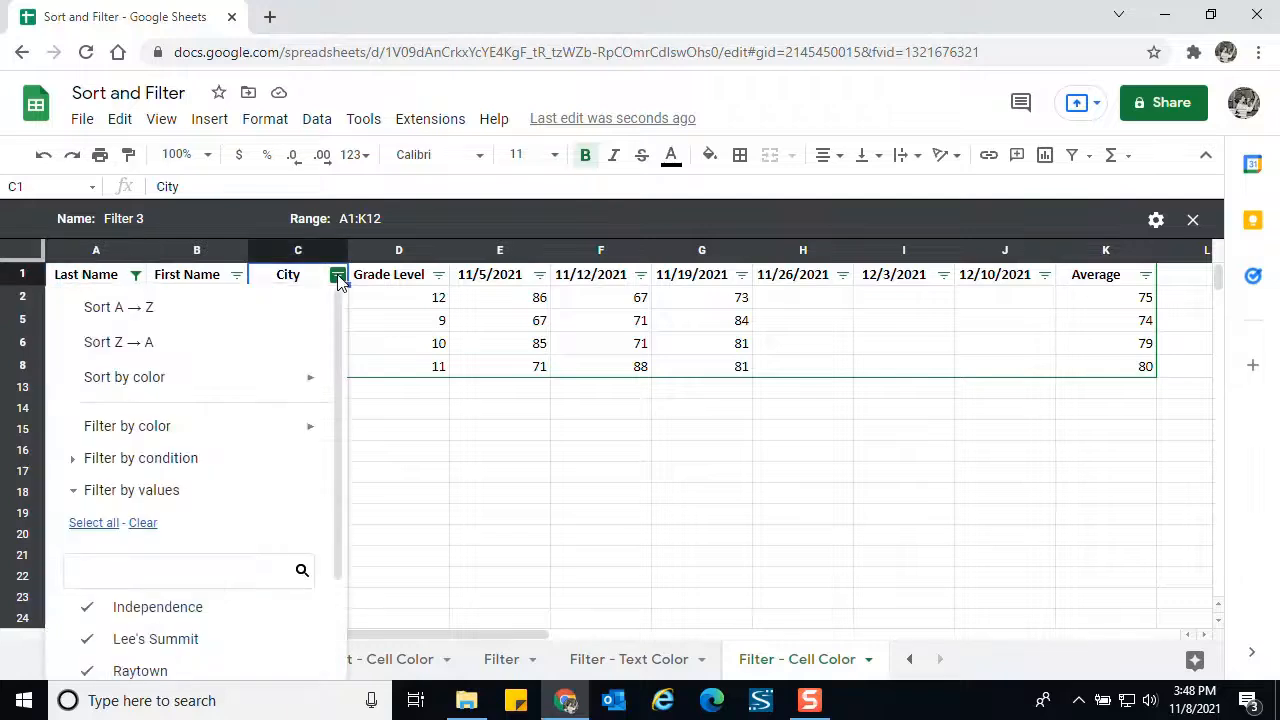
{"action": "left_click", "coordinate": [128, 310]}
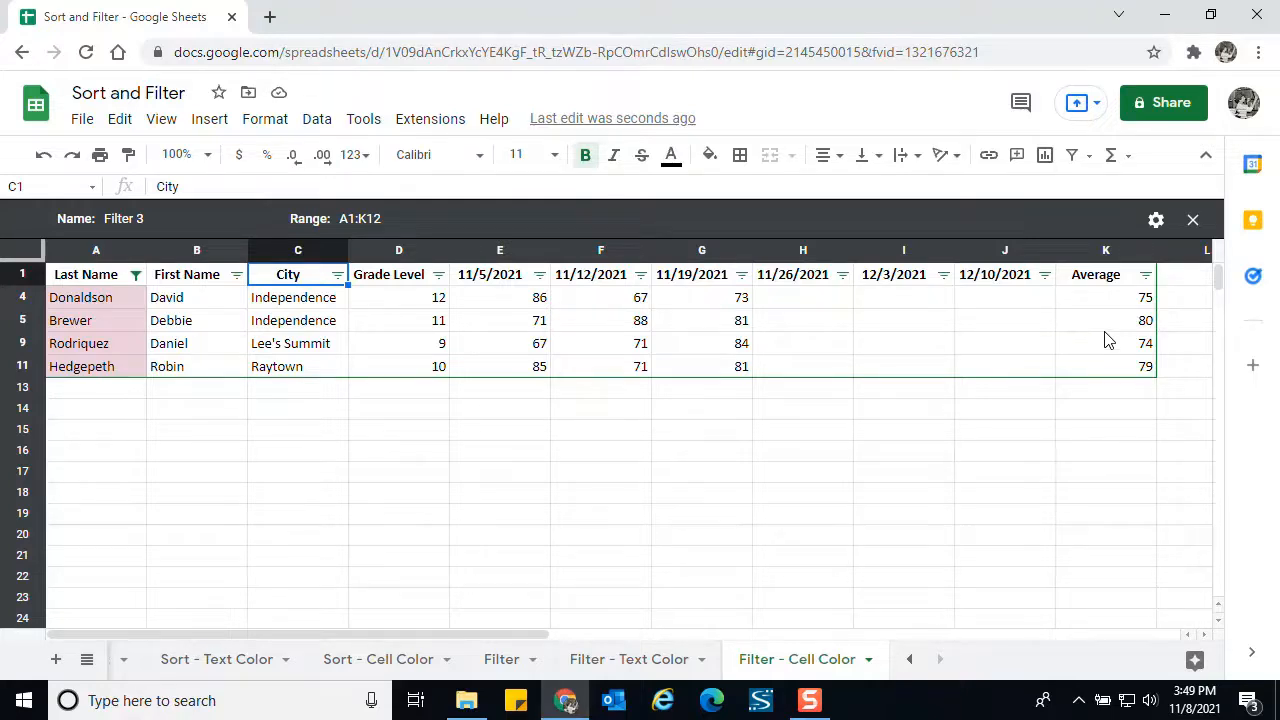
Step: Filter the Average column by condition to keep only values less than 80
{"action": "left_click", "coordinate": [1146, 276]}
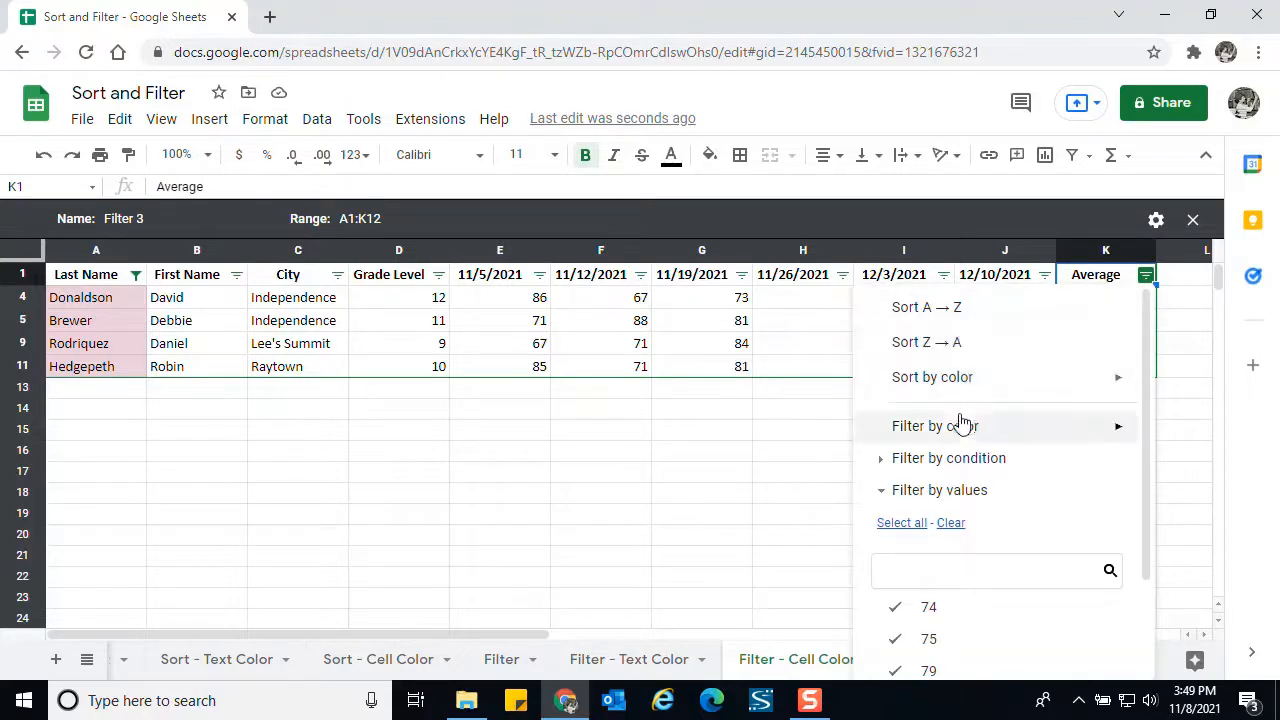
{"action": "left_click", "coordinate": [912, 460]}
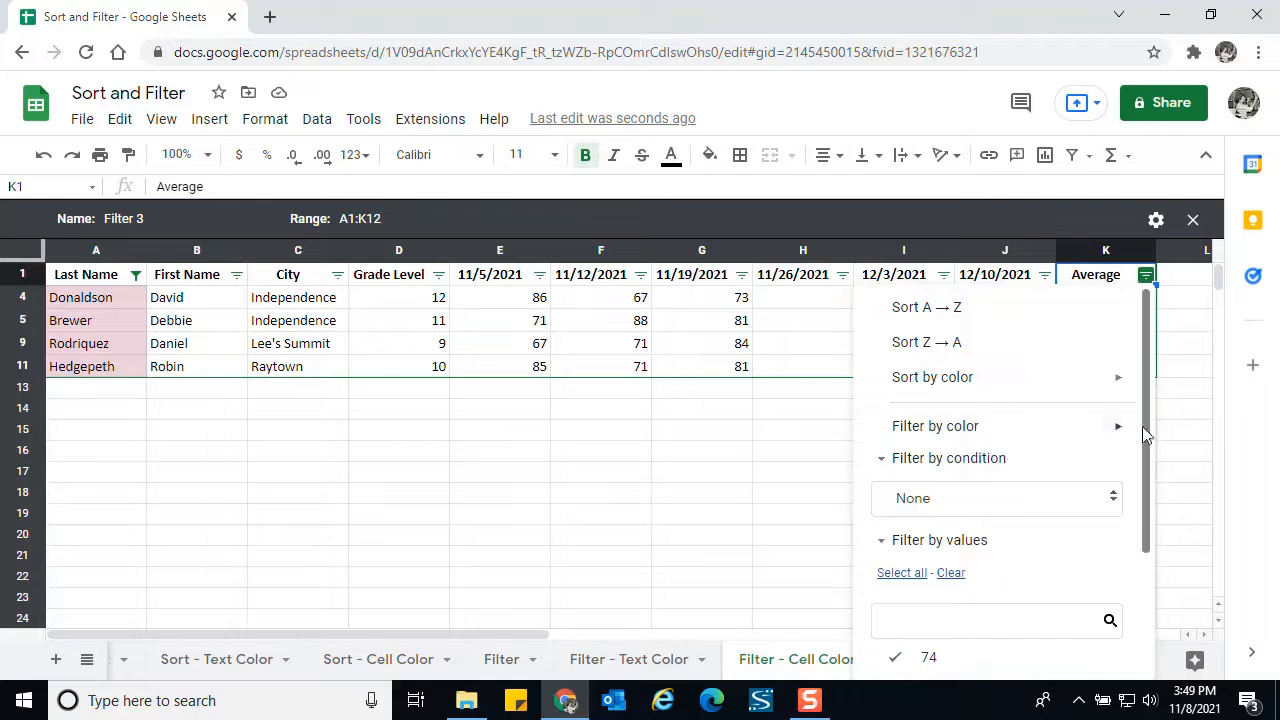
{"action": "scroll", "coordinate": [1143, 422], "scroll_direction": "down", "scroll_amount": 3}
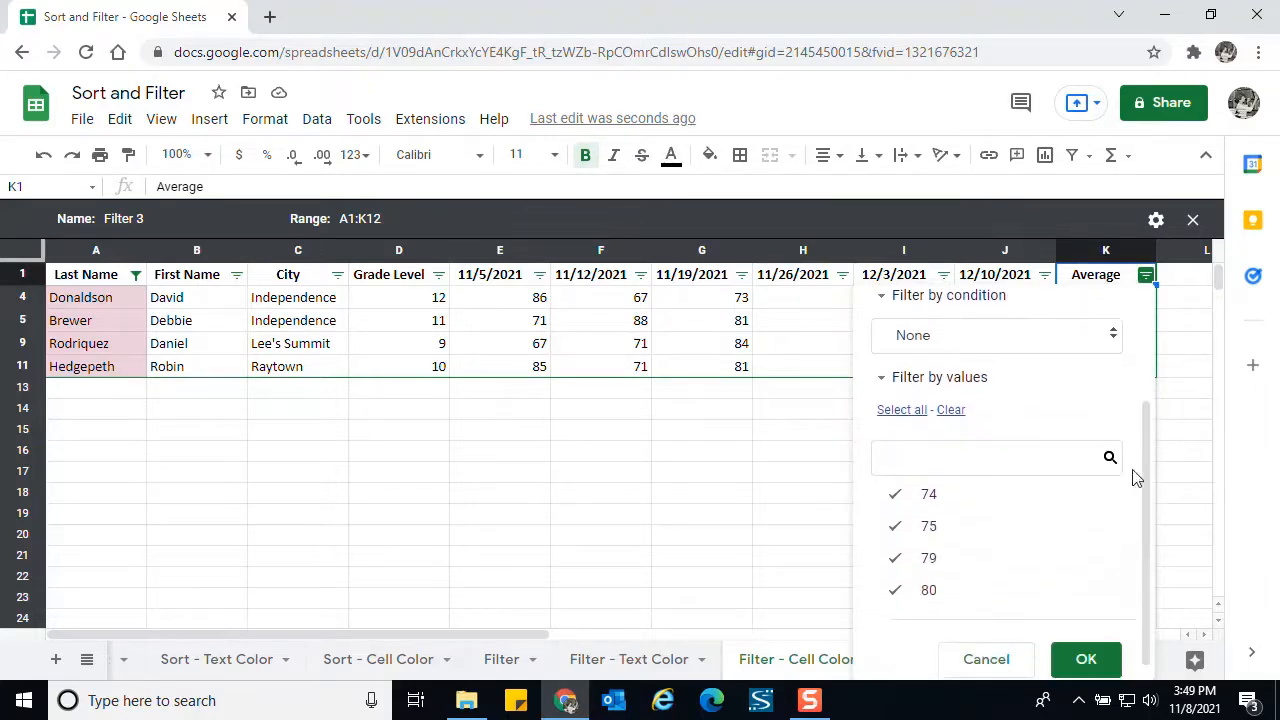
{"action": "left_click", "coordinate": [1112, 342]}
{"action": "left_click_drag", "start_coordinate": [1068, 392], "coordinate": [1072, 530]}
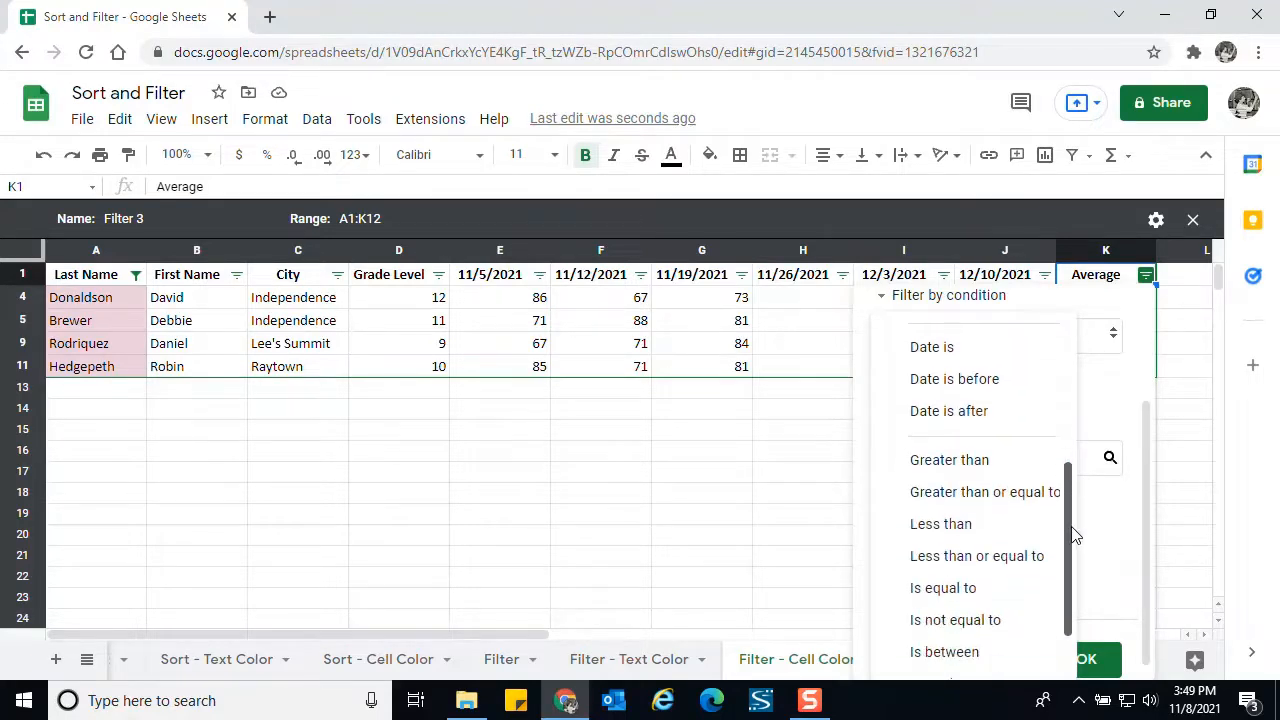
{"action": "left_click", "coordinate": [966, 530]}
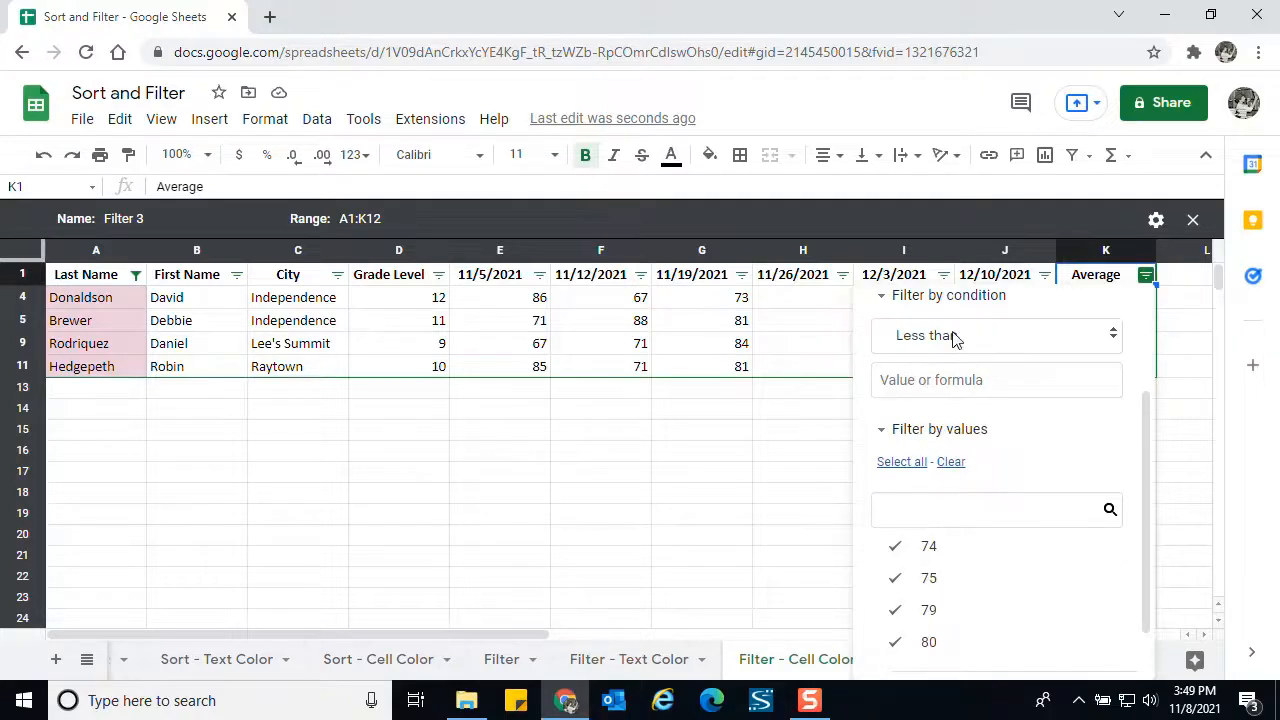
{"action": "left_click", "coordinate": [893, 379]}
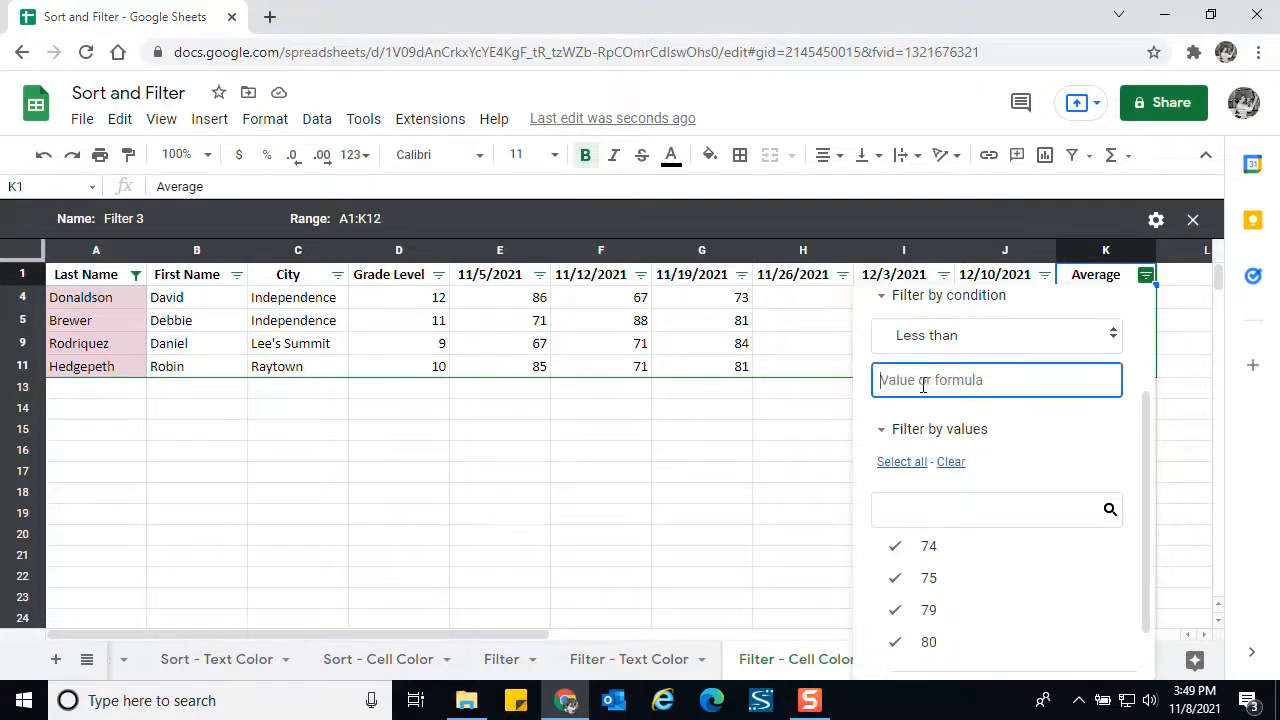
{"action": "type", "text": "80"}
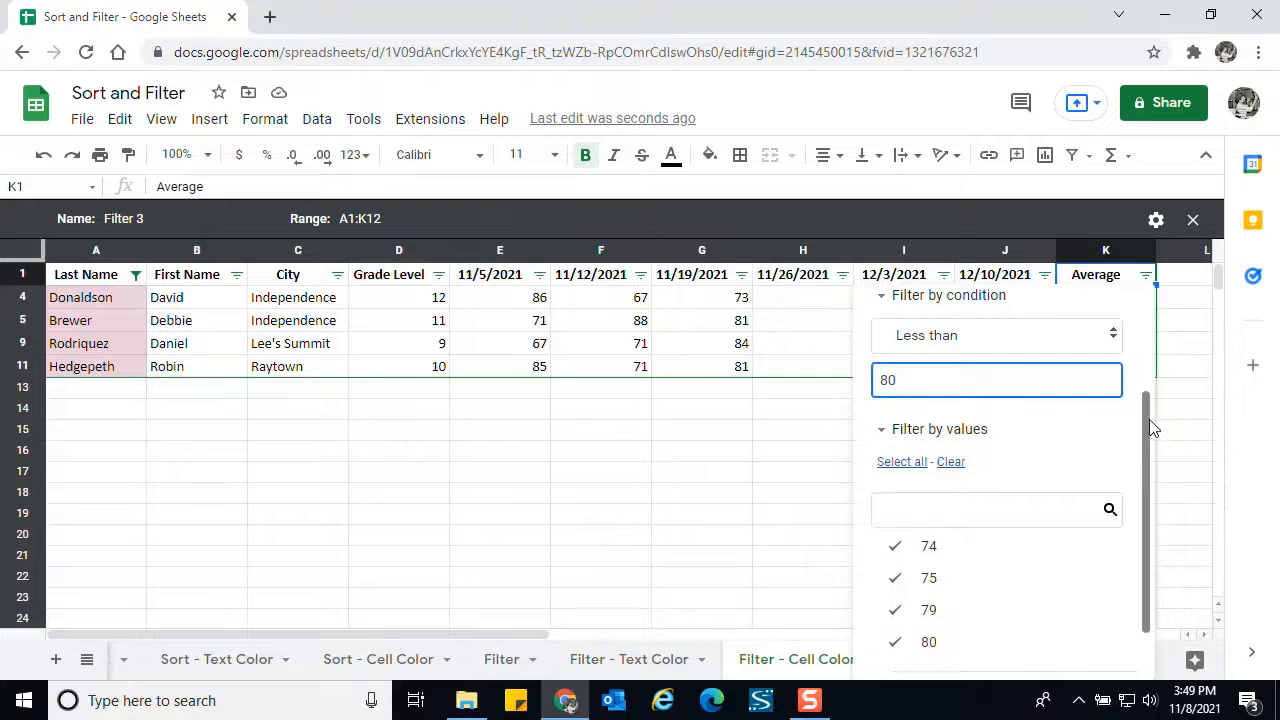
{"action": "left_click_drag", "start_coordinate": [1145, 419], "coordinate": [1156, 476]}
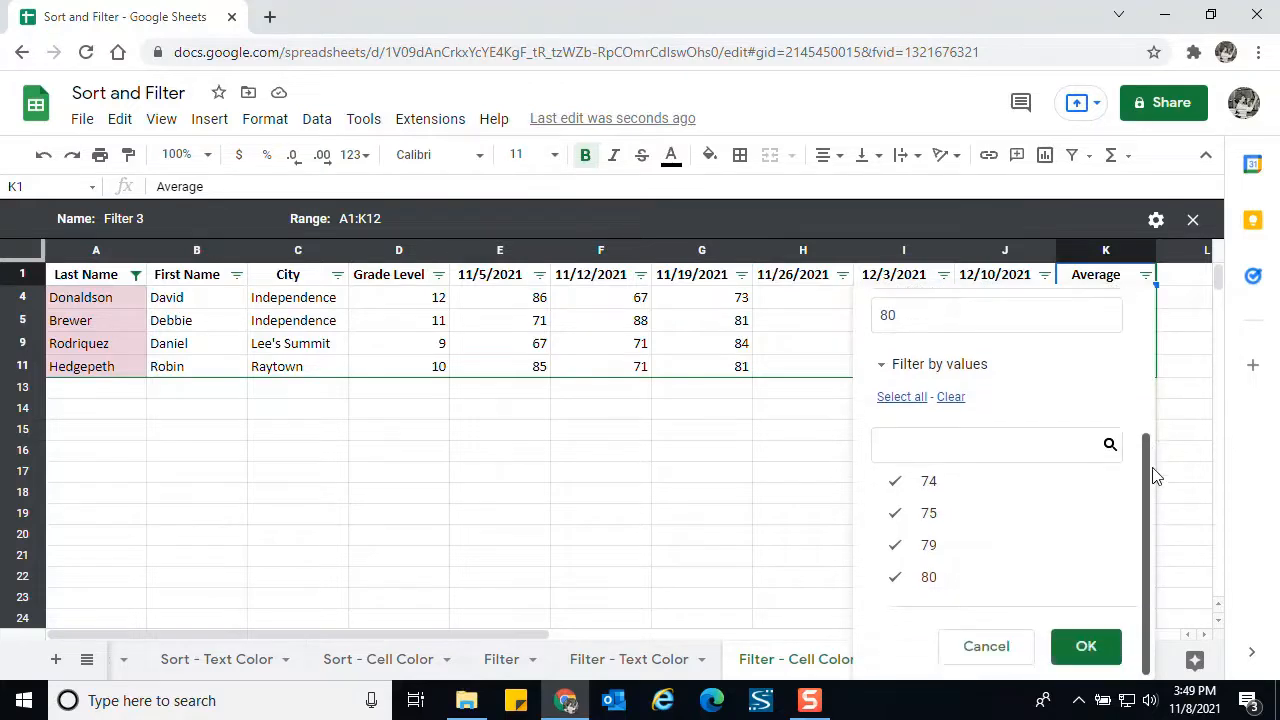
{"action": "left_click", "coordinate": [1086, 646]}
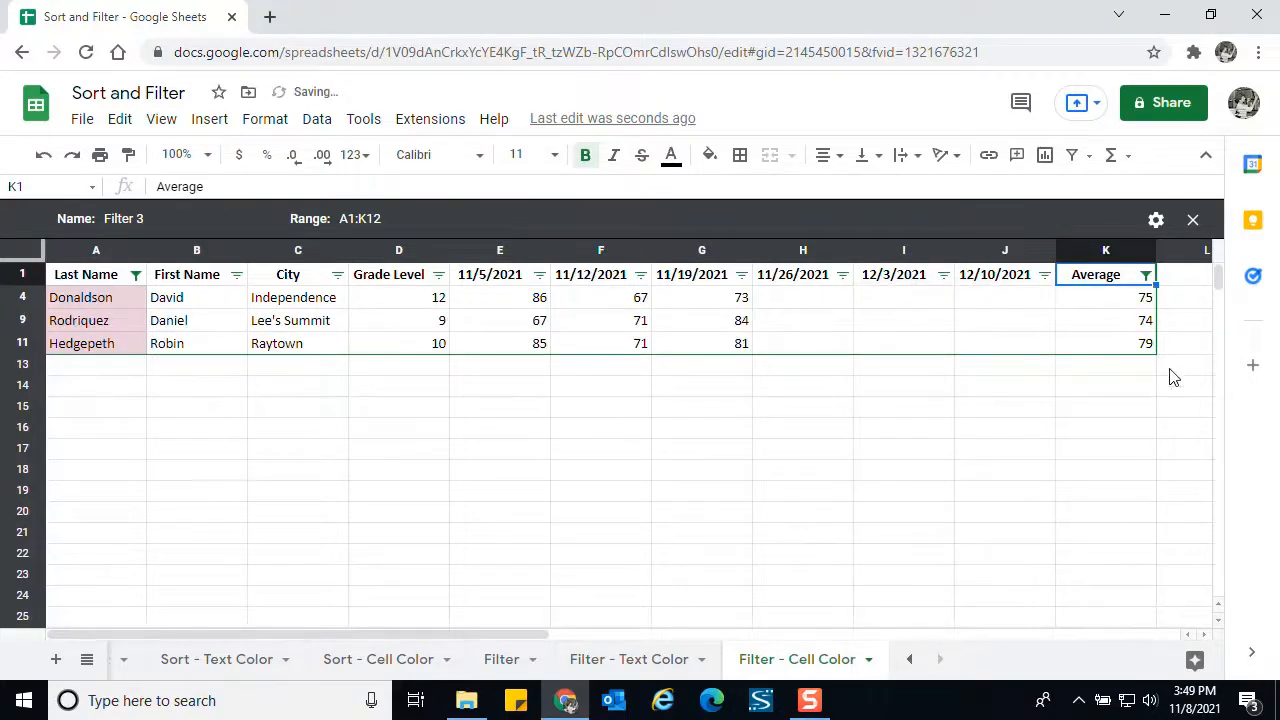